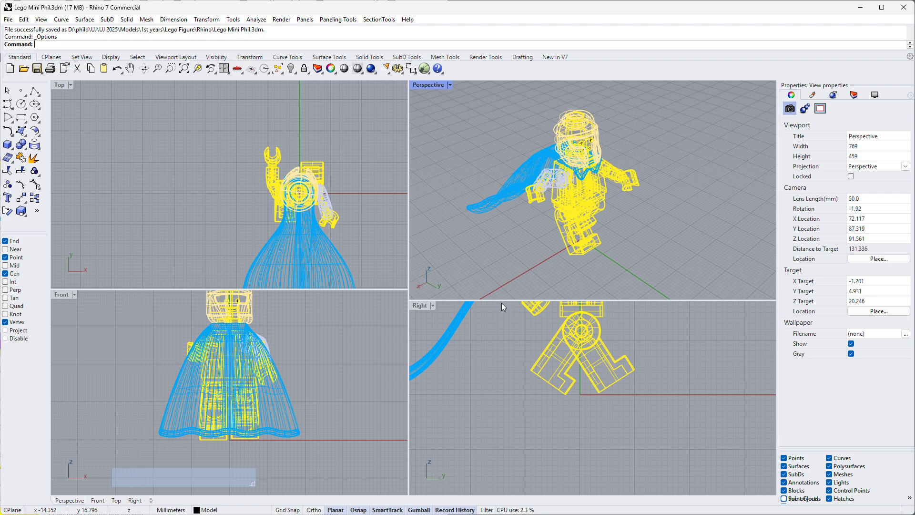
- Review the Cycles render devices and set the NVIDIA GeForce RTX 3080 under CUDA as the render device
left_click_drag(501, 300, 496, 289)
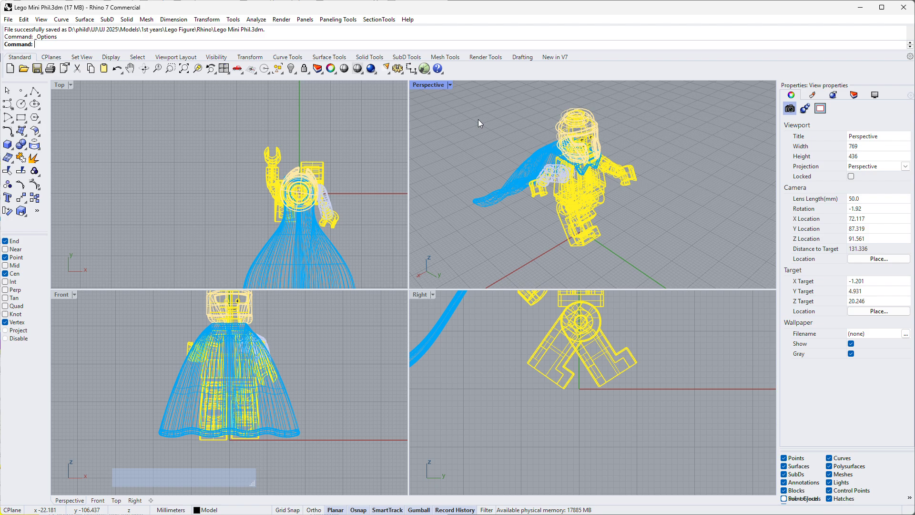
left_click(398, 69)
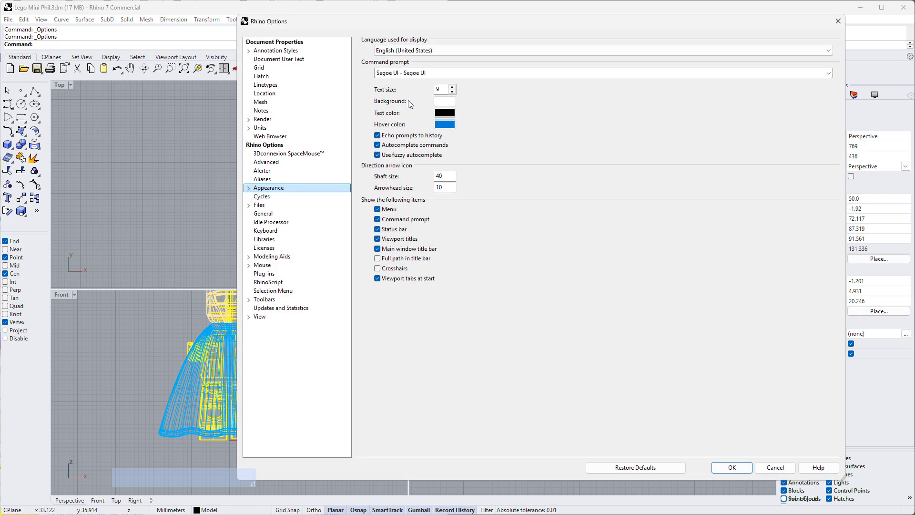
left_click(262, 197)
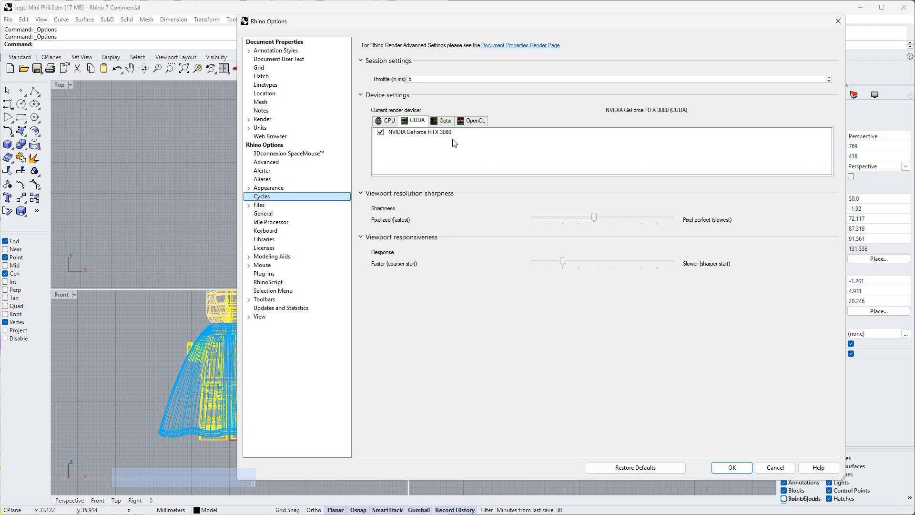
left_click(385, 122)
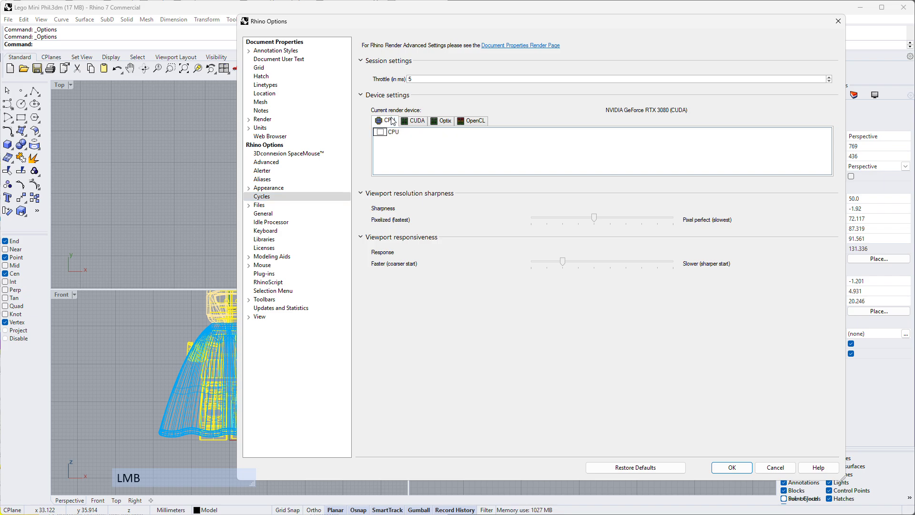
left_click(475, 123)
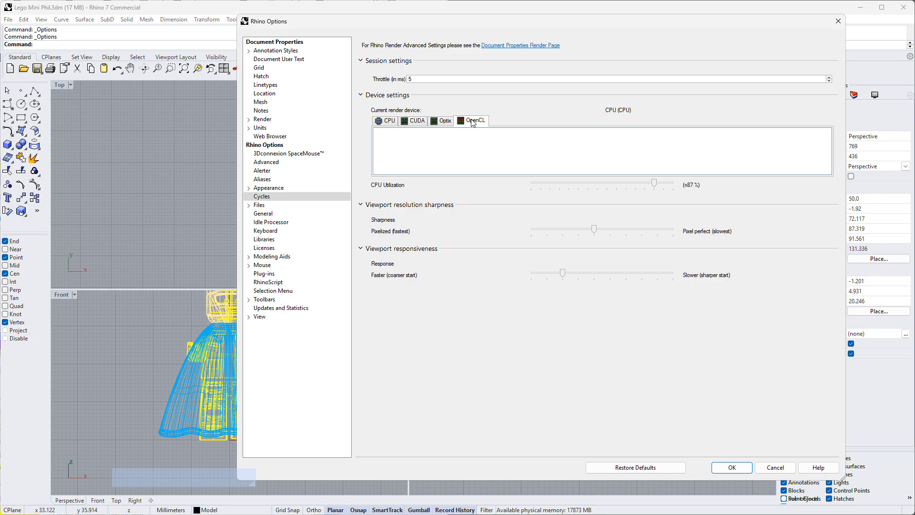
left_click(444, 122)
left_click(415, 122)
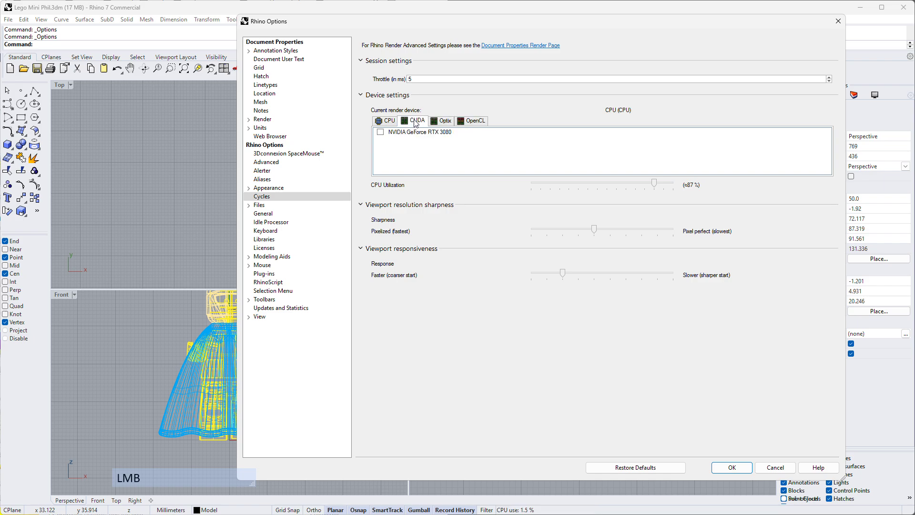
left_click(381, 133)
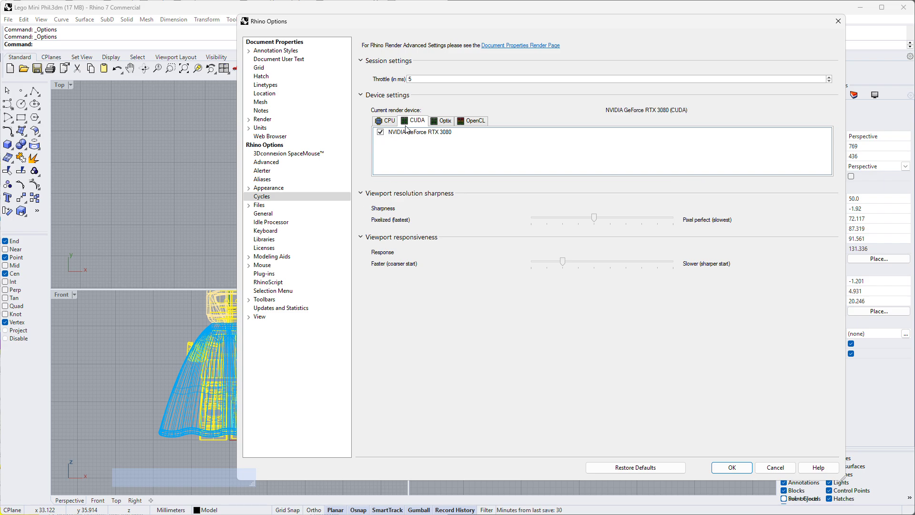
- Compare the Optix device entry with CUDA and accept the Cycles options with the CUDA device active
left_click(446, 121)
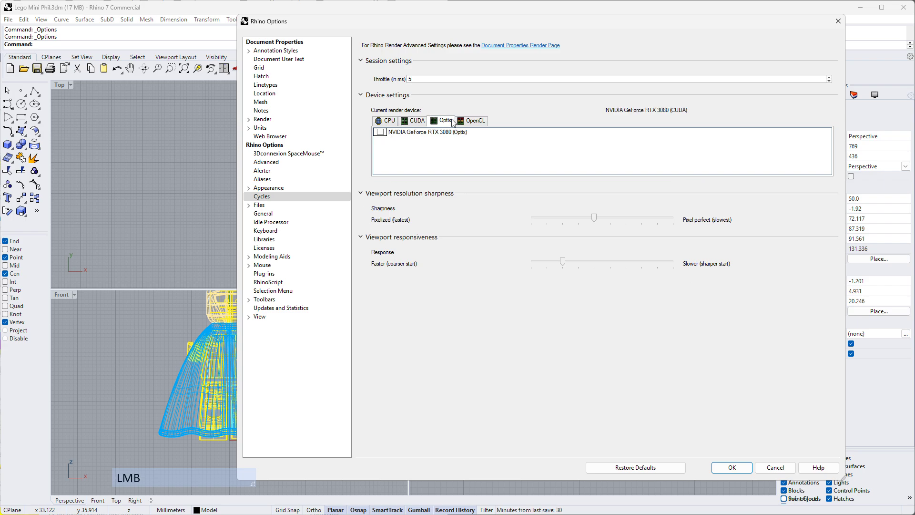
left_click(380, 133)
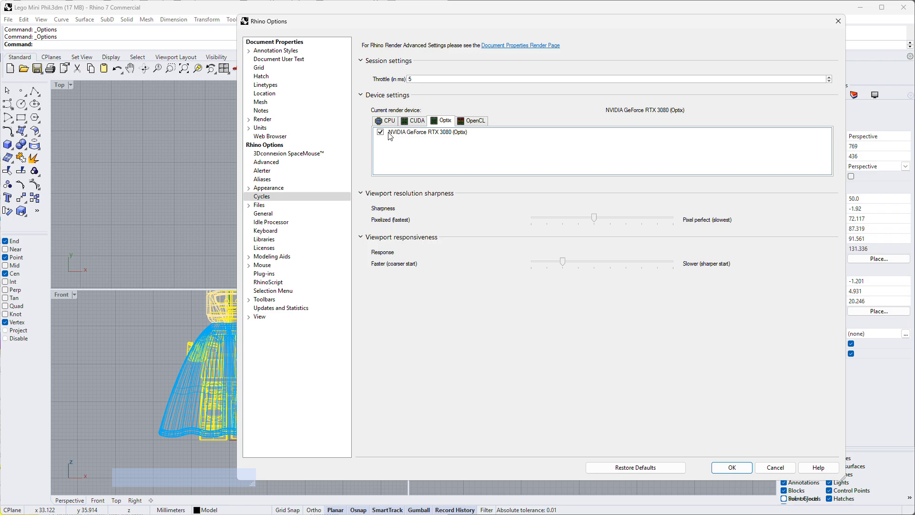
left_click(414, 120)
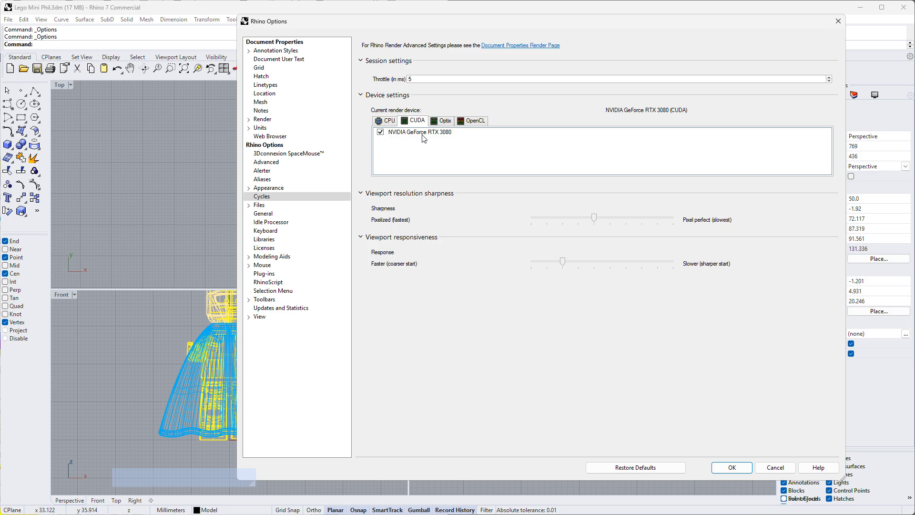
left_click(443, 121)
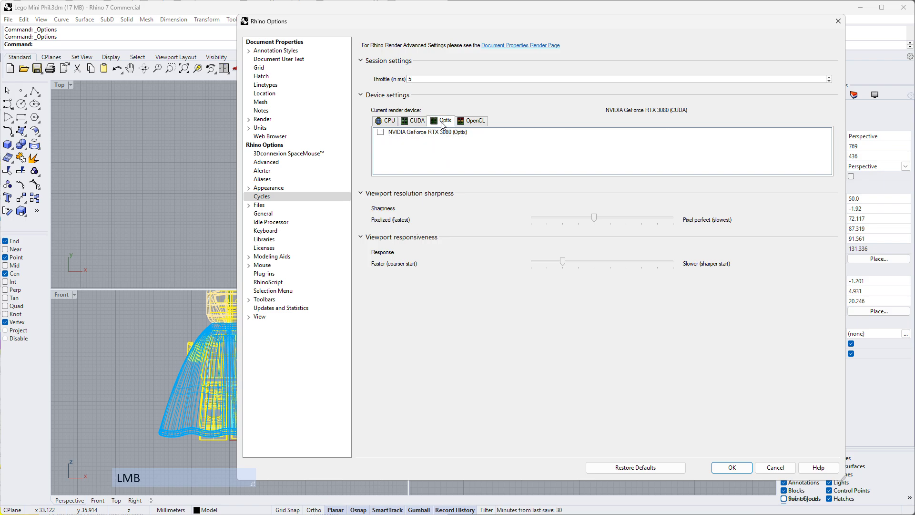
left_click(740, 469)
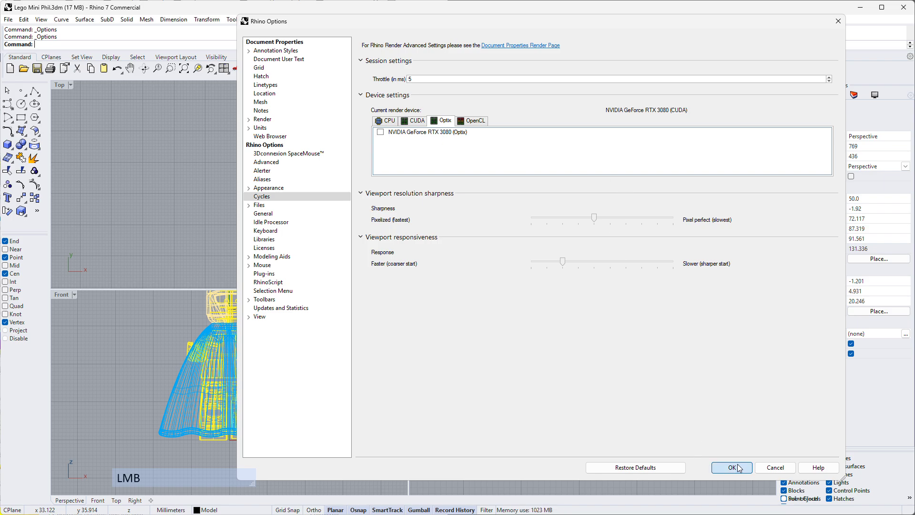
- Search the Package Manager for "denoiser" and close it without installing anything
left_click(46, 47)
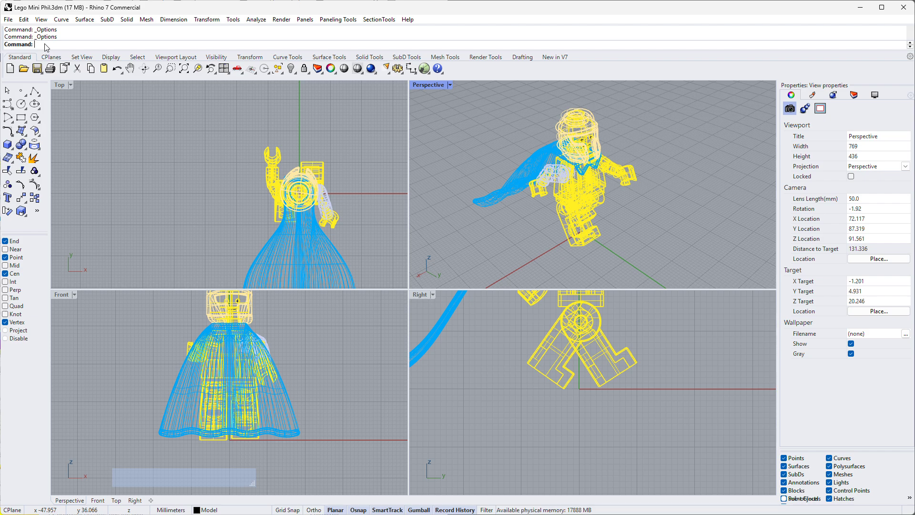
type("PackageManager")
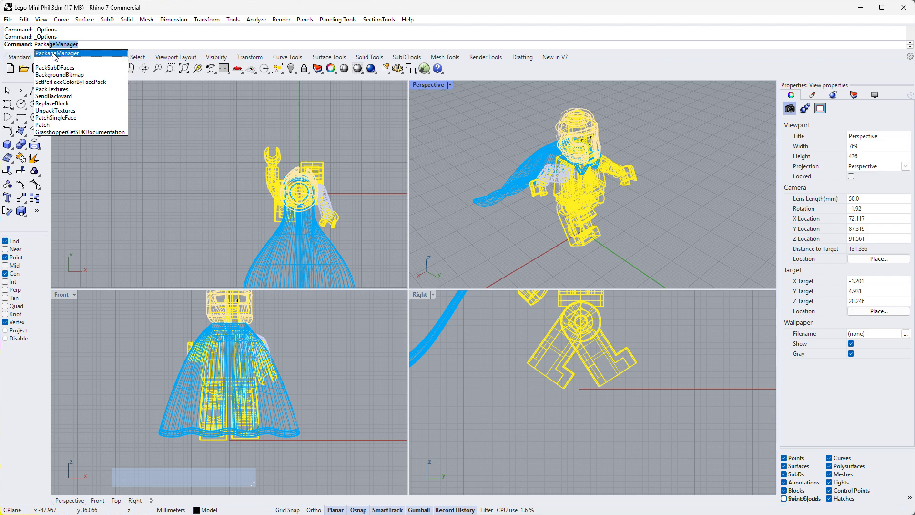
left_click(55, 56)
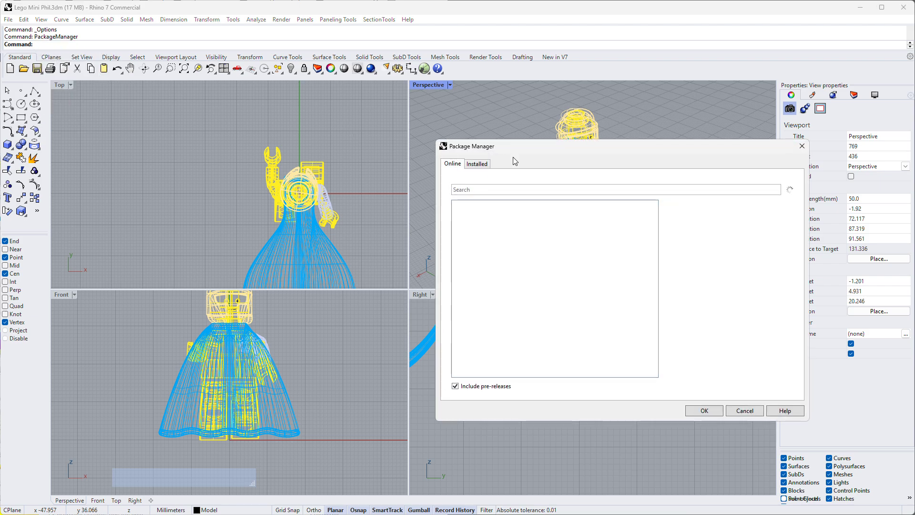
left_click_drag(561, 155, 338, 132)
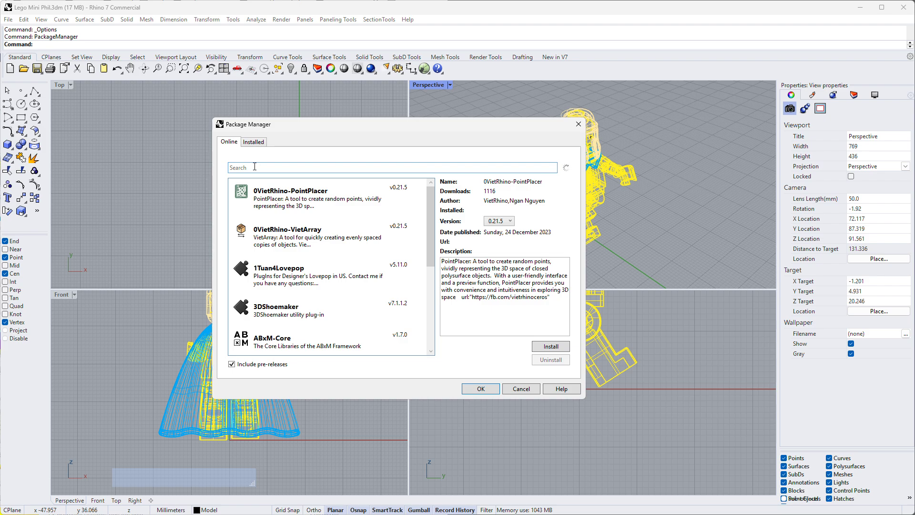
type("denoisert")
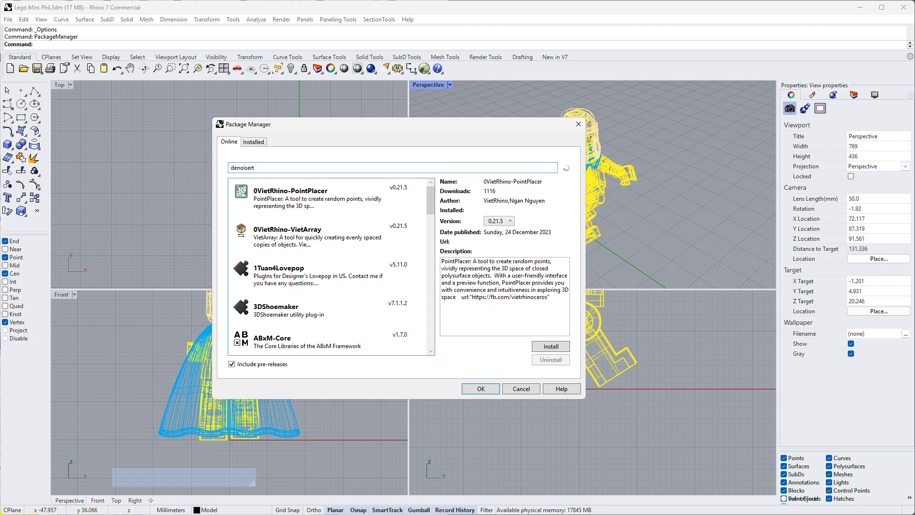
key("BackSpace")
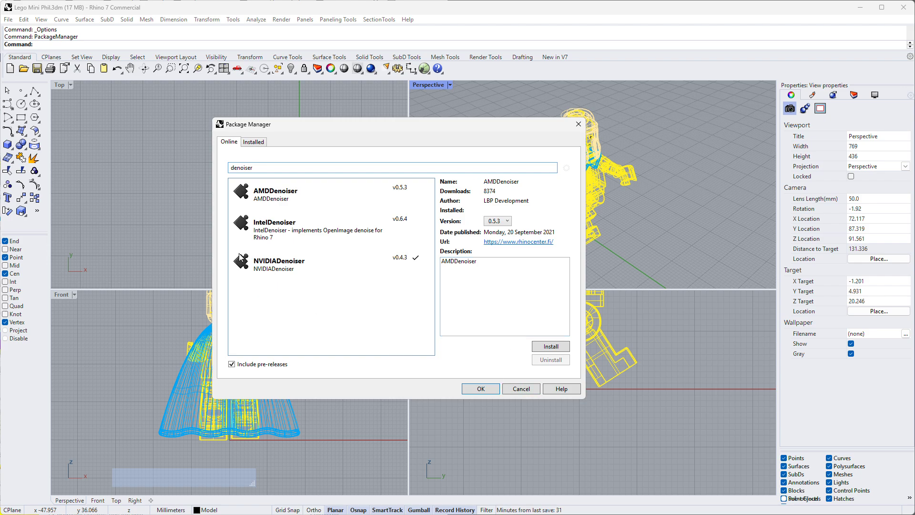
left_click(522, 389)
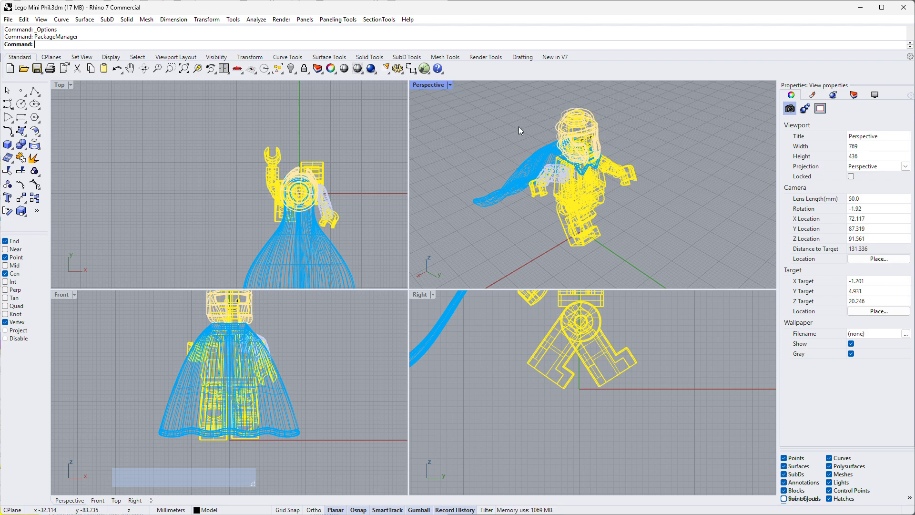
- Set the Perspective viewport to the Shaded display mode and orbit around the Lego figure
left_click(450, 86)
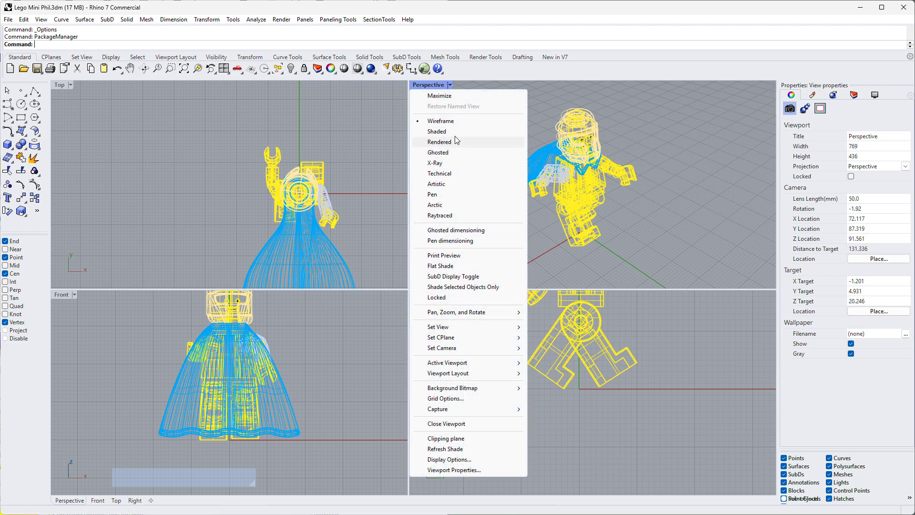
left_click(443, 132)
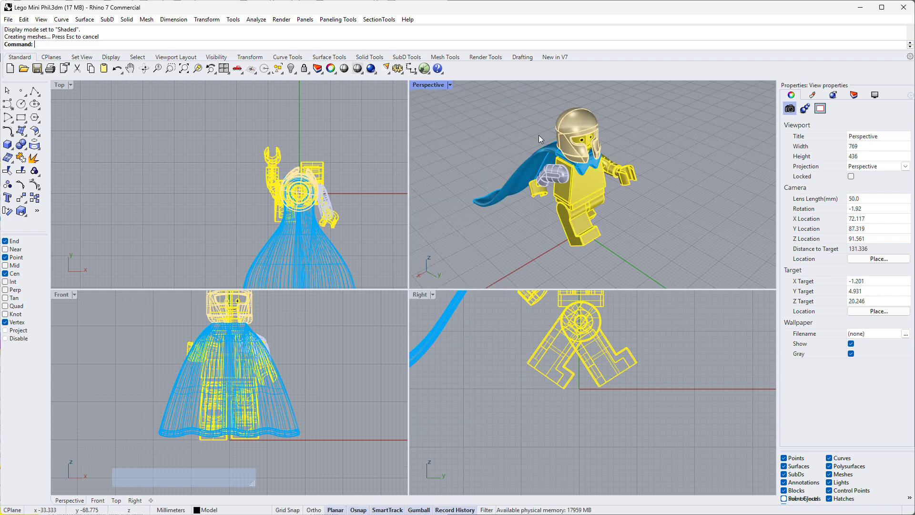
right_click_drag(578, 119, 679, 243)
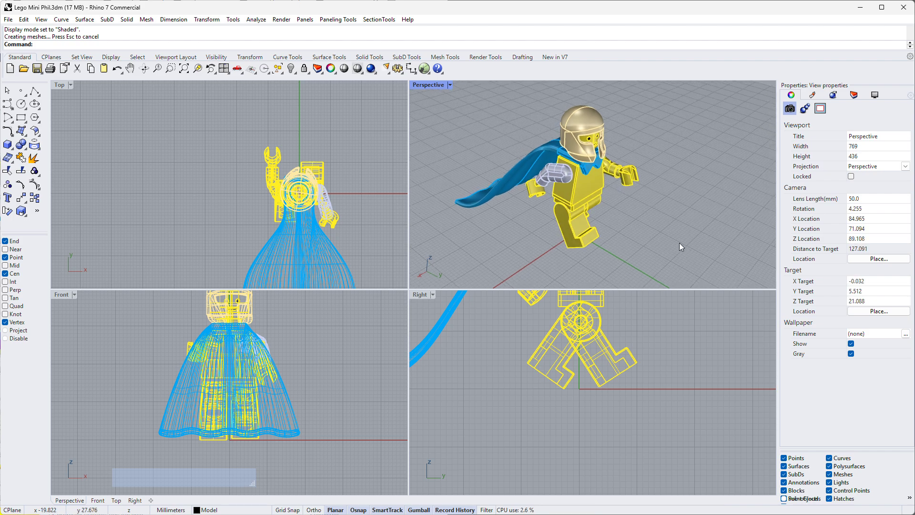
- Set the display color of the figure's helmet to Black
left_click_drag(689, 237, 470, 112)
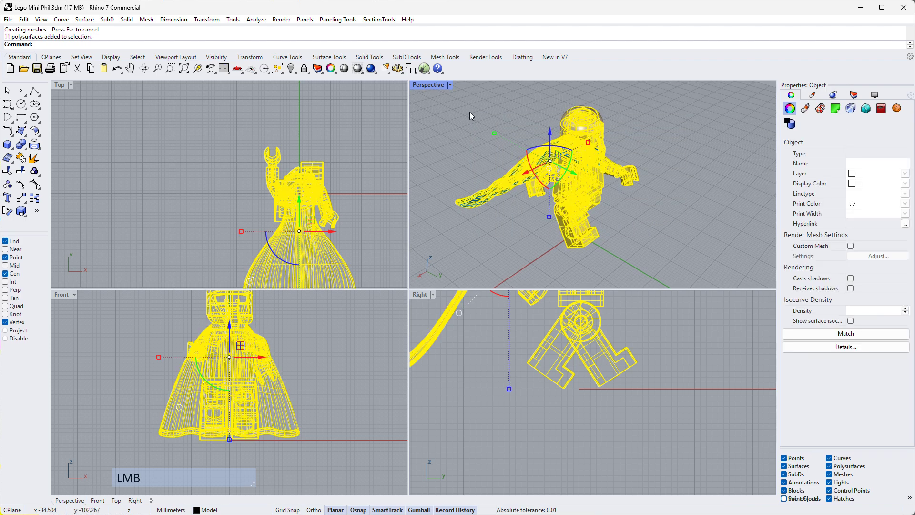
left_click(585, 121)
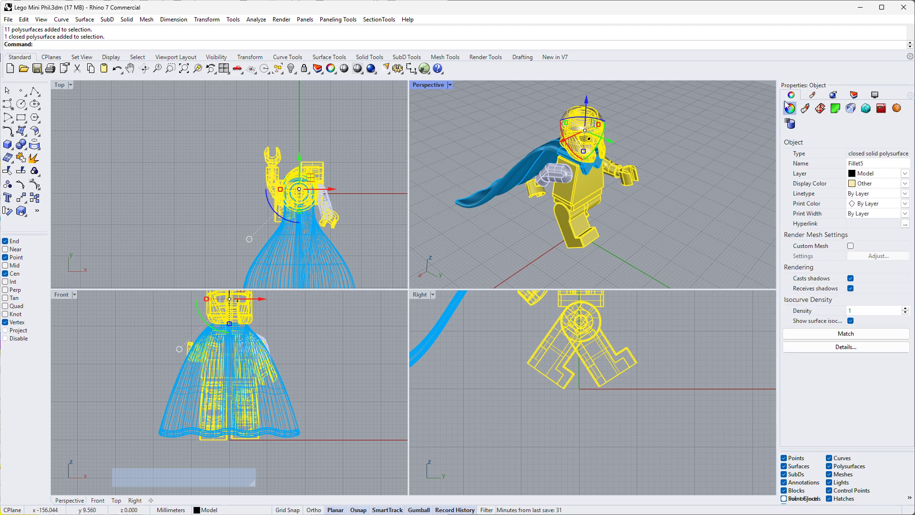
left_click(856, 186)
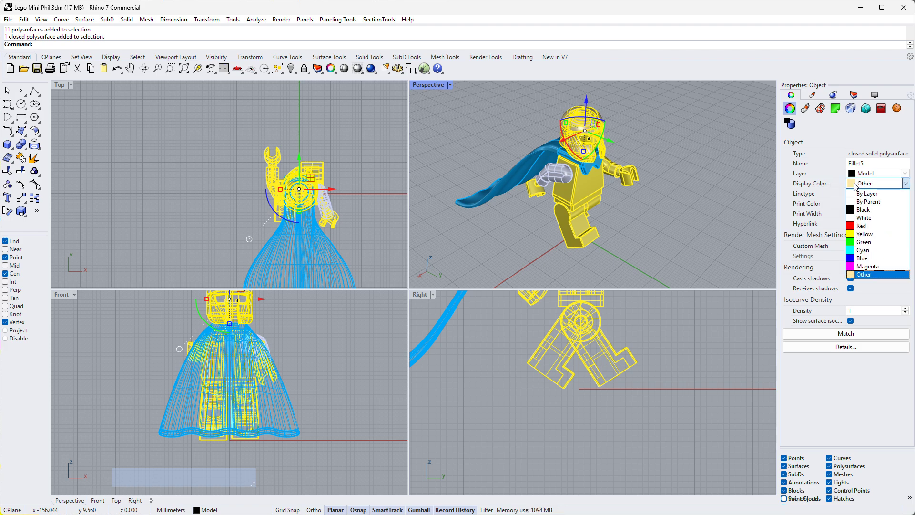
left_click(854, 211)
left_click(714, 200)
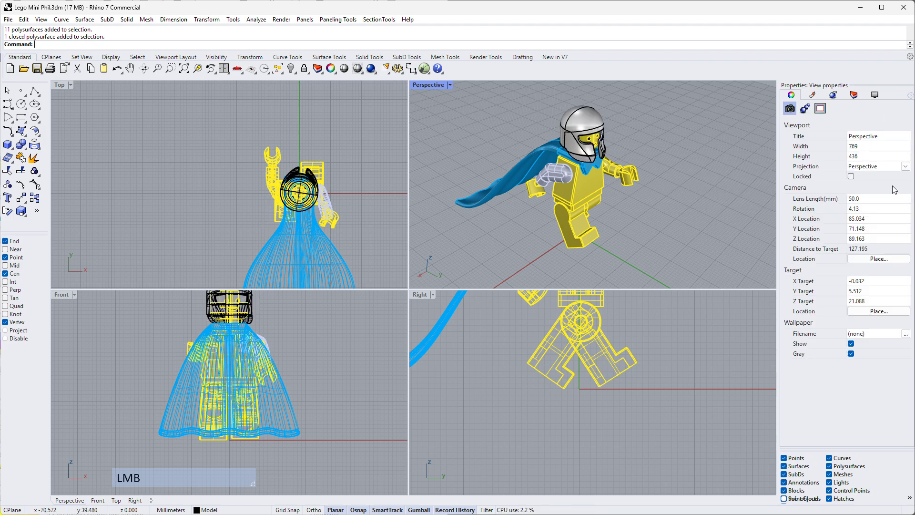
- Set the display color of all parts of the Lego figure to Black using the custom color selector
left_click_drag(677, 257, 434, 114)
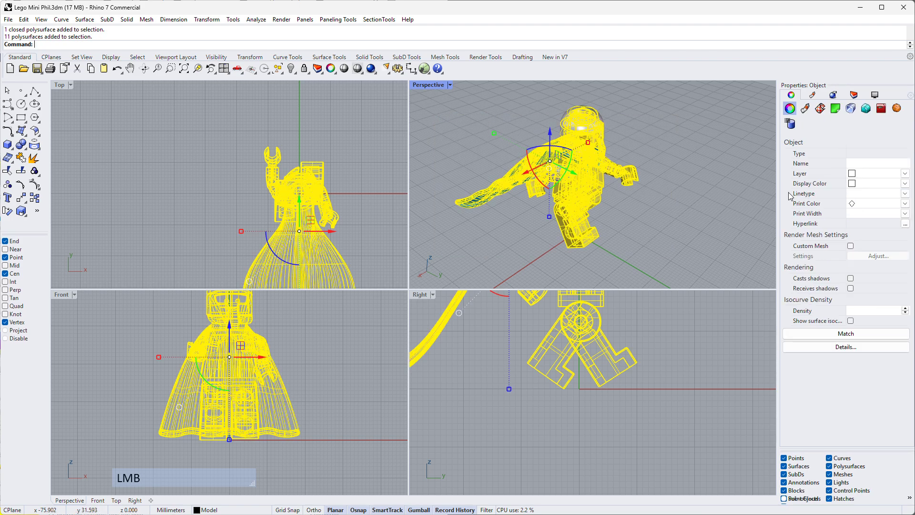
left_click(854, 184)
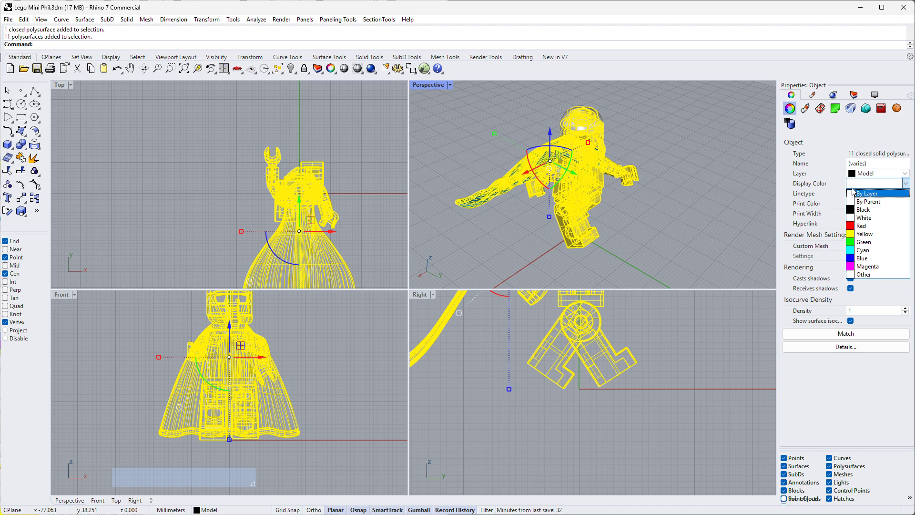
left_click(854, 189)
left_click(855, 185)
left_click(855, 185)
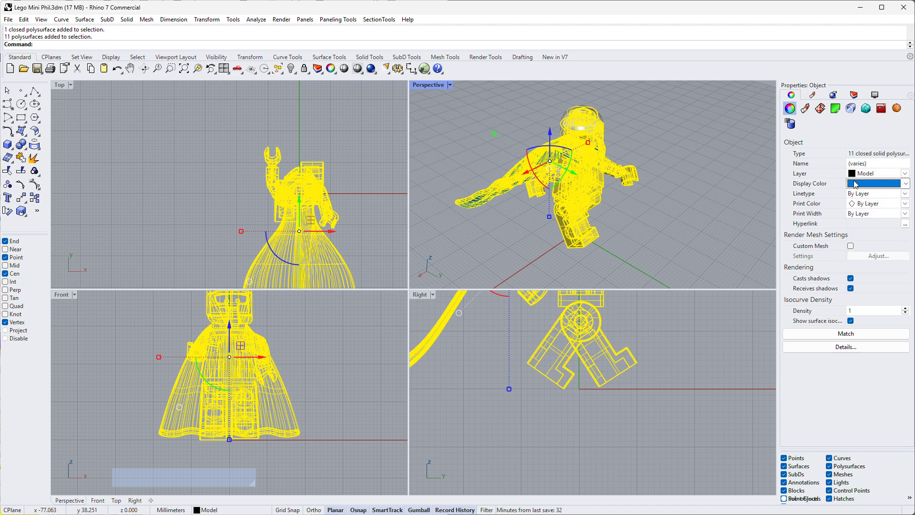
left_click(858, 184)
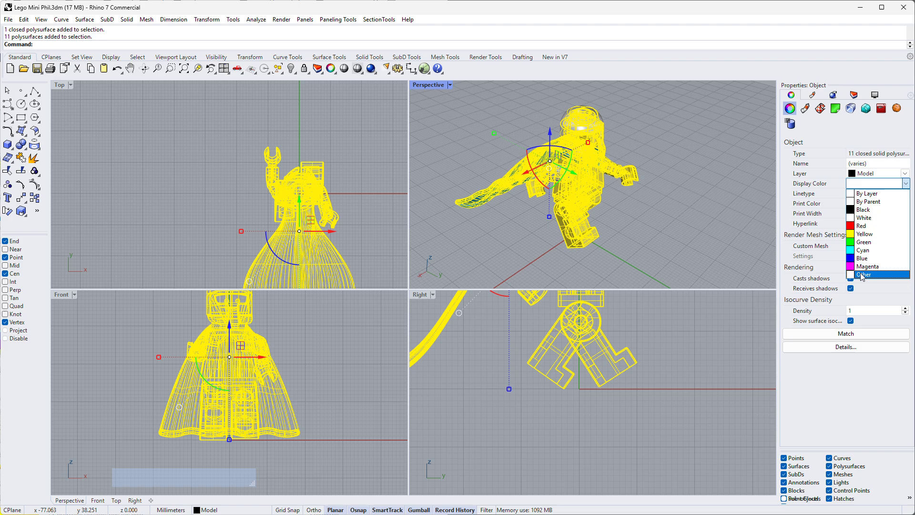
left_click(864, 274)
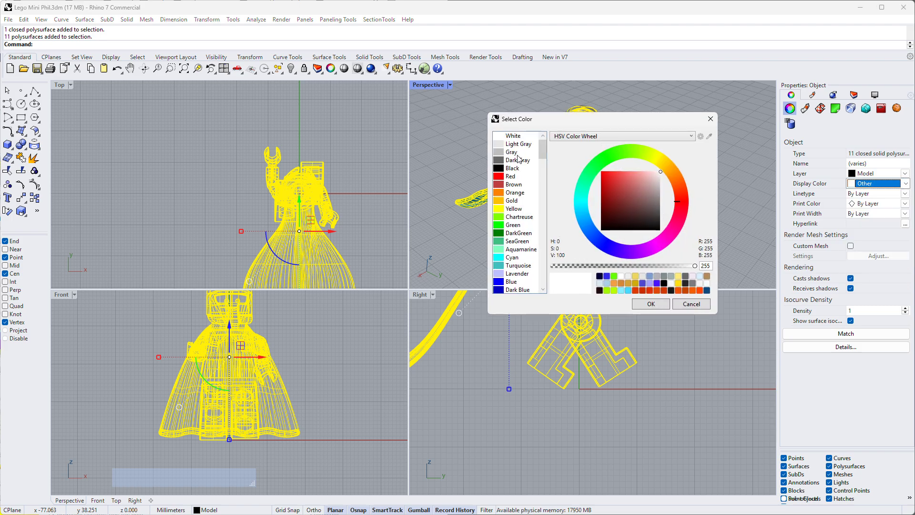
left_click(499, 172)
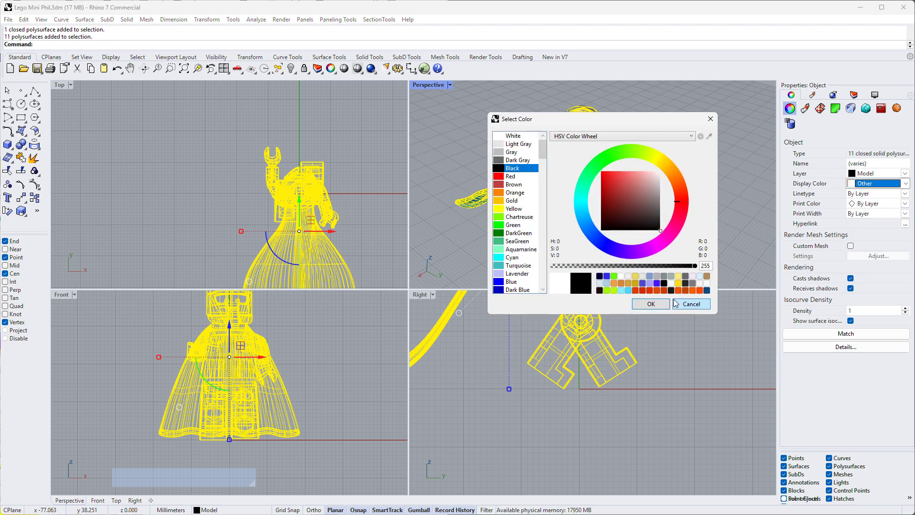
left_click(651, 304)
left_click(677, 190)
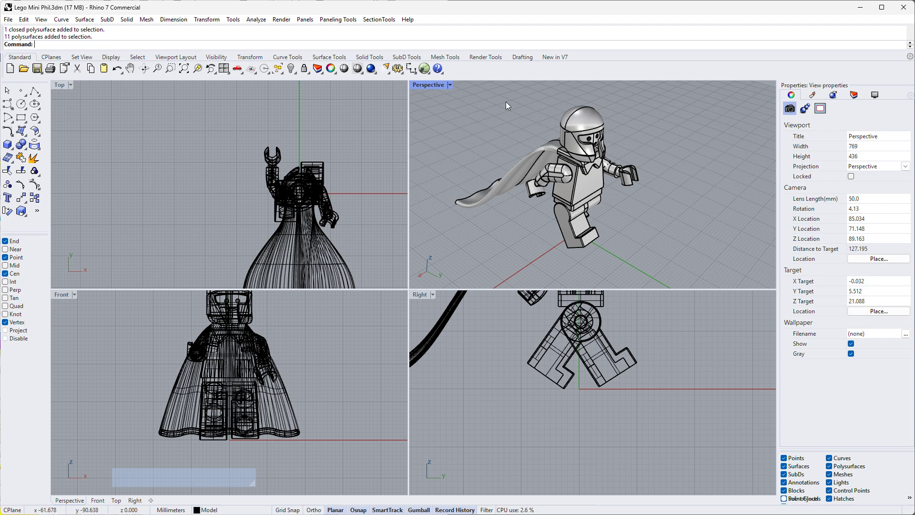
- Set the Perspective viewport to the Rendered display mode and enlarge it vertically for a closer view of the figure
left_click(451, 85)
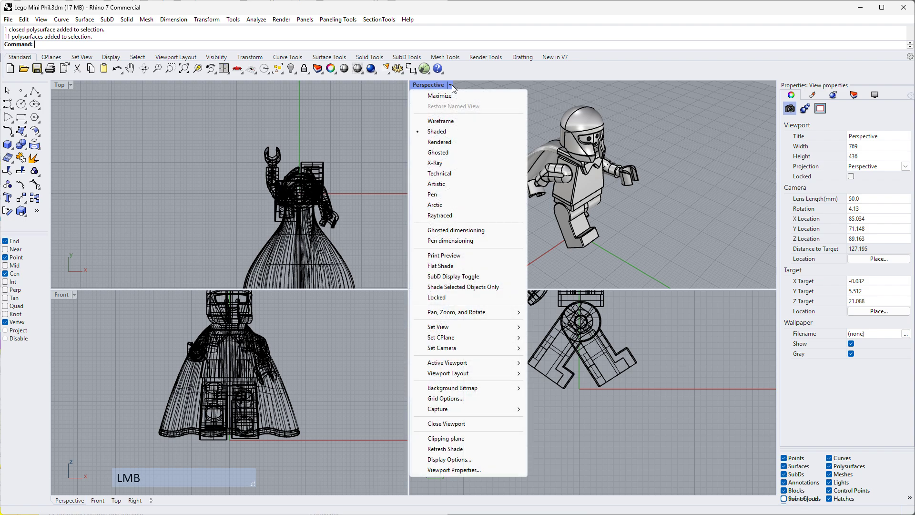
left_click(442, 143)
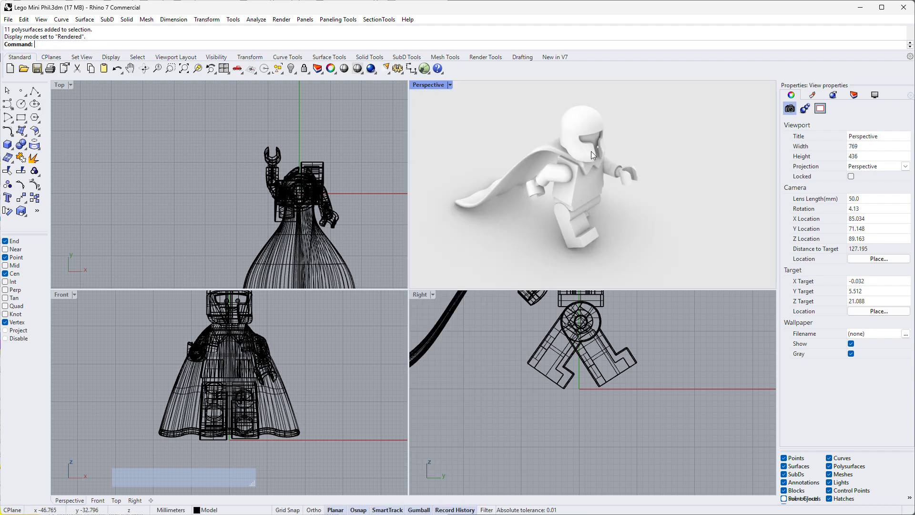
left_click(674, 152)
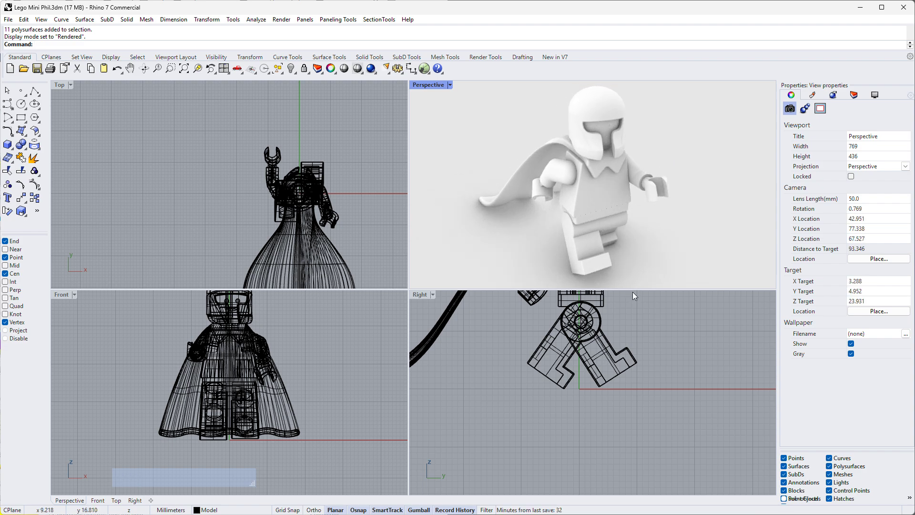
left_click_drag(633, 290, 643, 387)
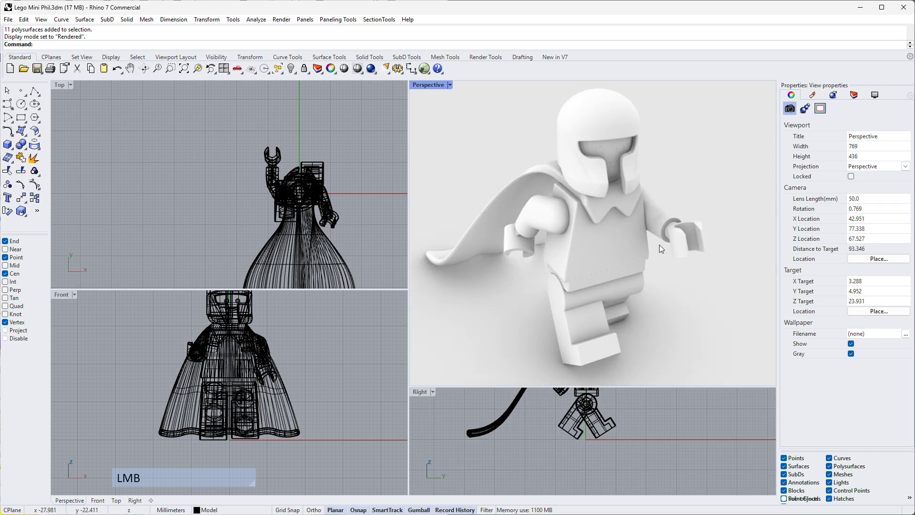
- Switch the Top viewport to the Shaded display mode and back to Wireframe to compare the two
left_click(357, 128)
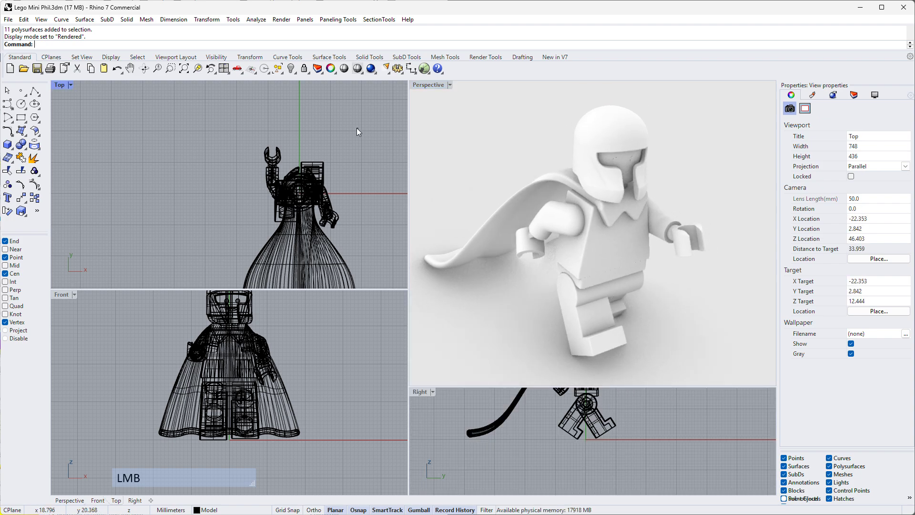
left_click(70, 84)
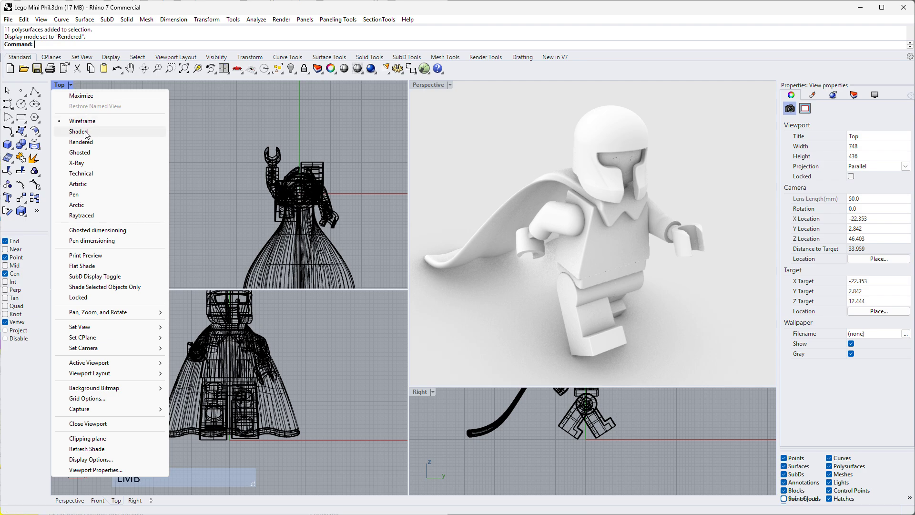
left_click(86, 131)
left_click(70, 85)
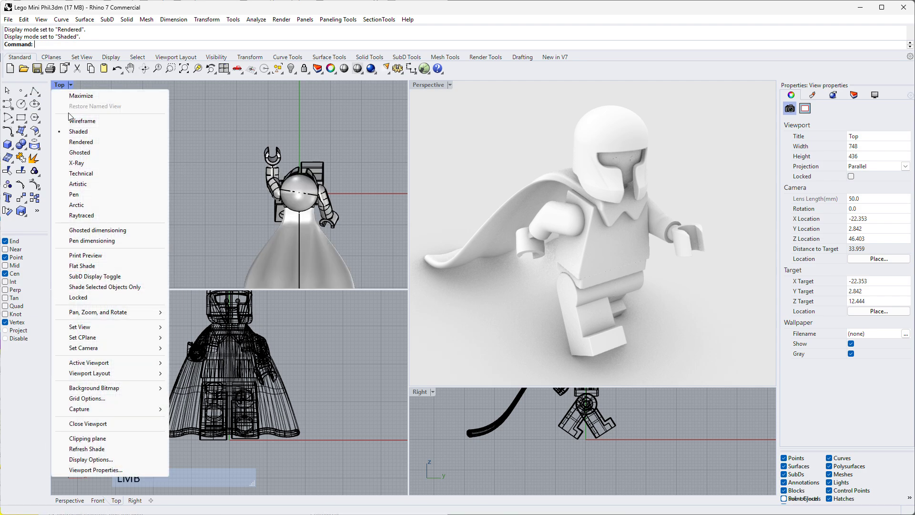
left_click(82, 121)
scroll(330, 143, "down", 3)
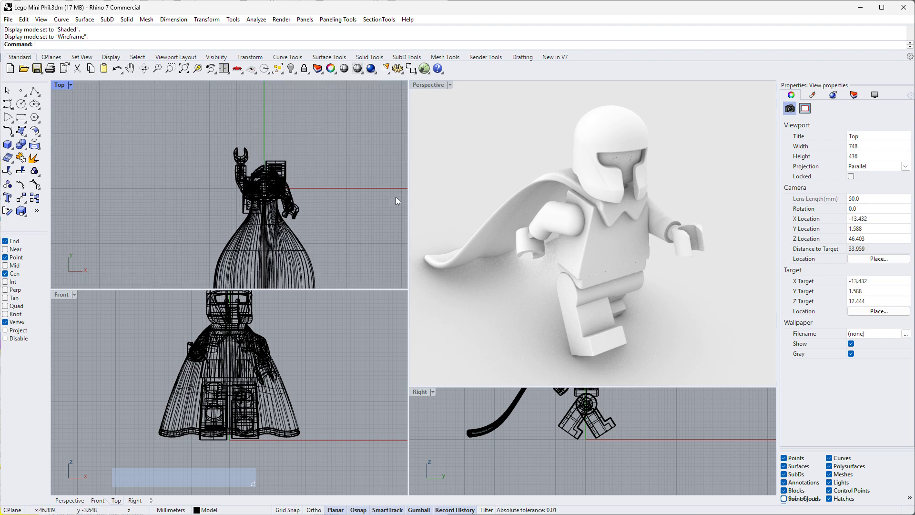
- Set the Top viewport to Shaded and test selecting the whole helmet, then a single helmet surface, clearing each selection
left_click(66, 84)
left_click(95, 128)
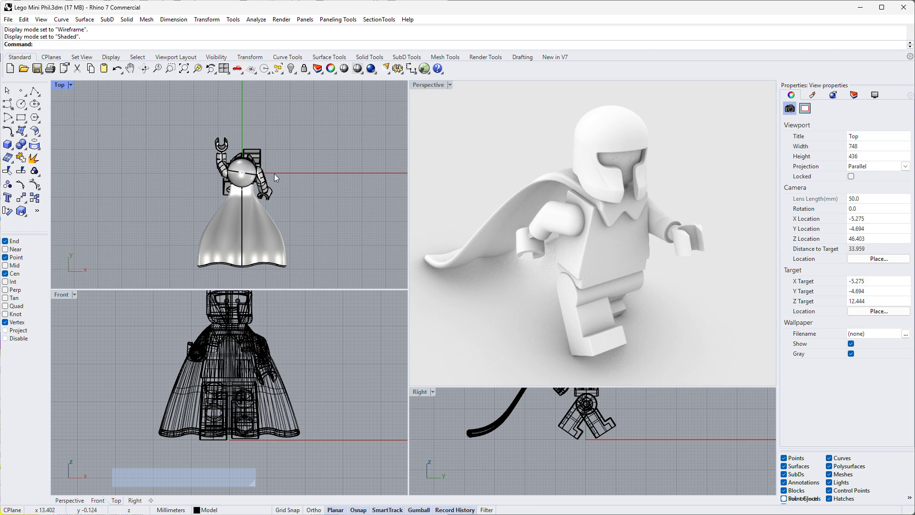
scroll(273, 174, "up", 5)
left_click(236, 157)
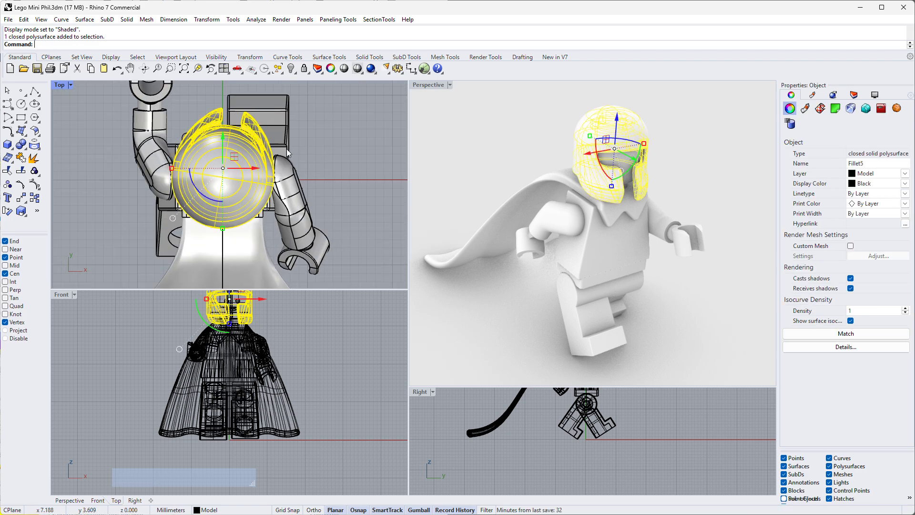
key("Escape")
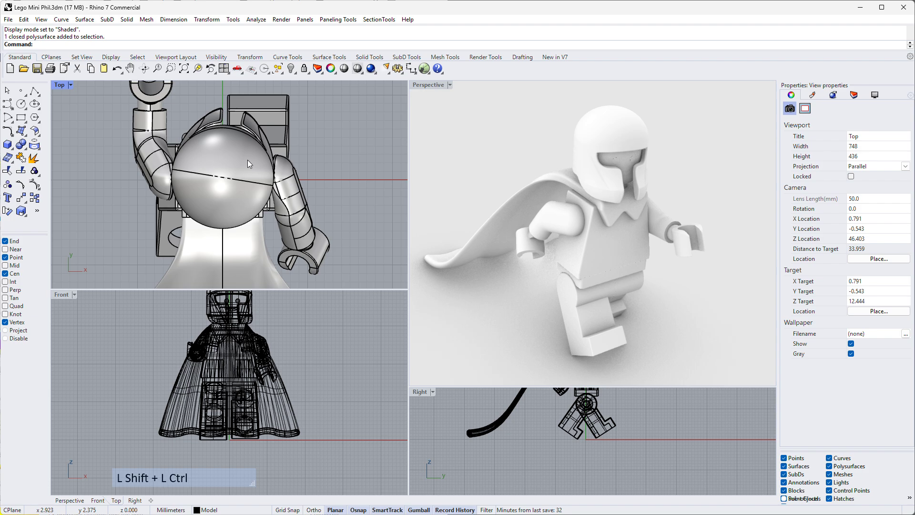
left_click(248, 159, "ctrl+shift")
key("Escape")
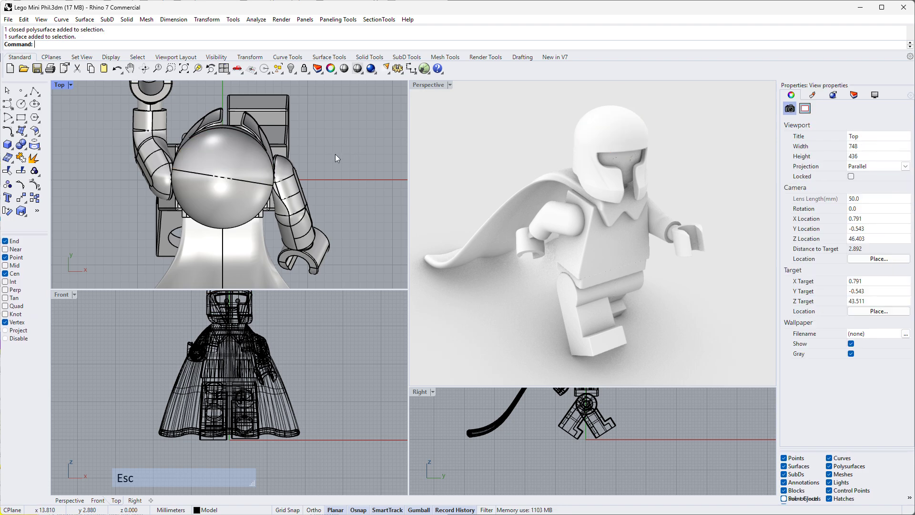
- Return the Top viewport to Wireframe and try picking a sub-object among the overlapping parts
left_click(70, 86)
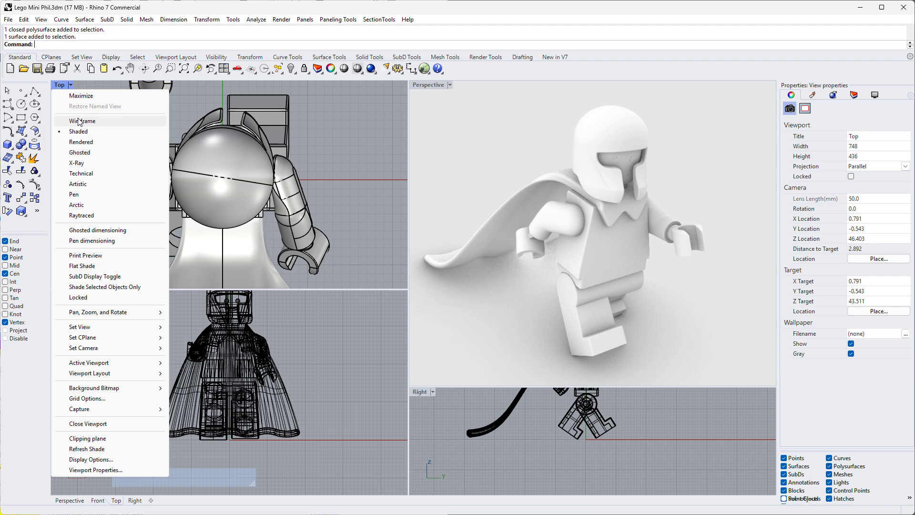
left_click(82, 120)
left_click(269, 157, "ctrl+shift")
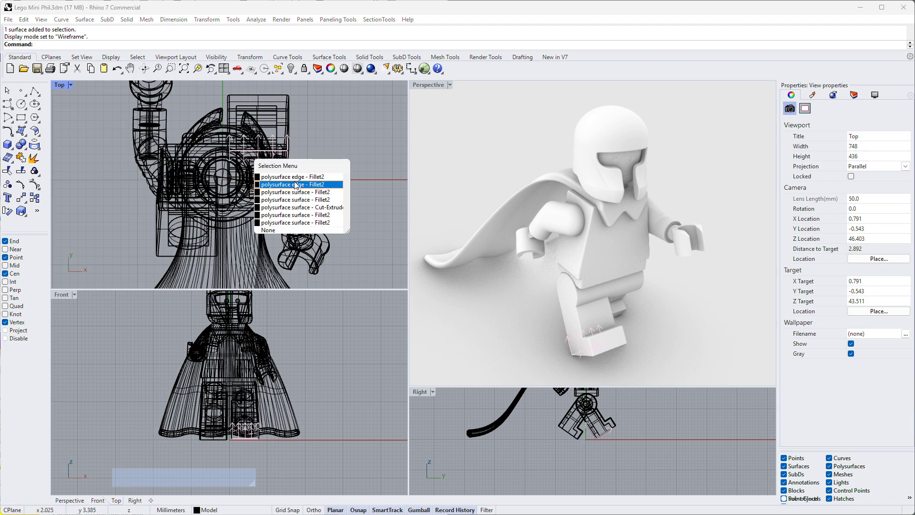
key("Escape")
left_click(330, 143)
- Create a new material of type Plastic in the model
scroll(437, 162, "down", 5)
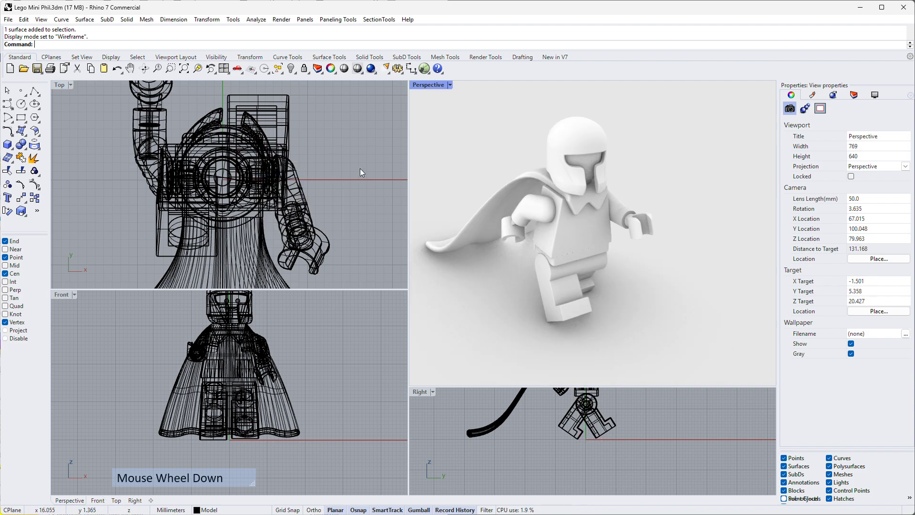
left_click(703, 210)
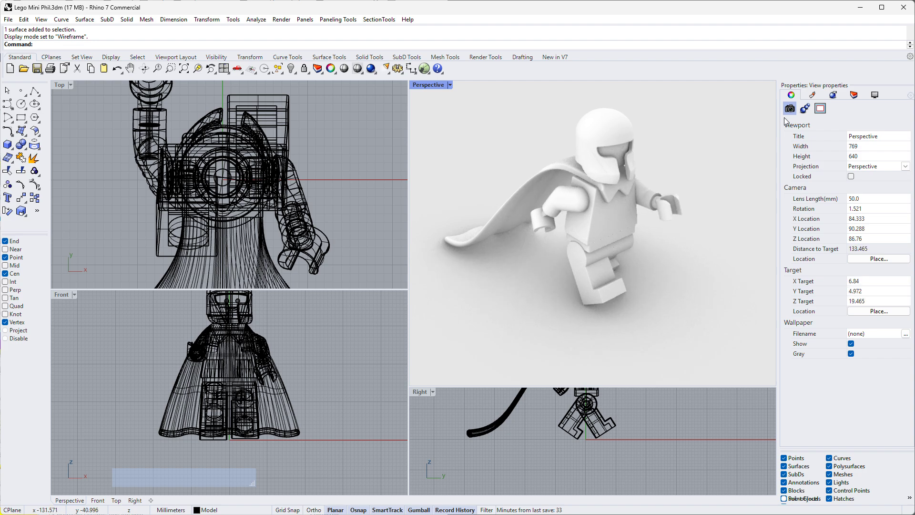
left_click(813, 96)
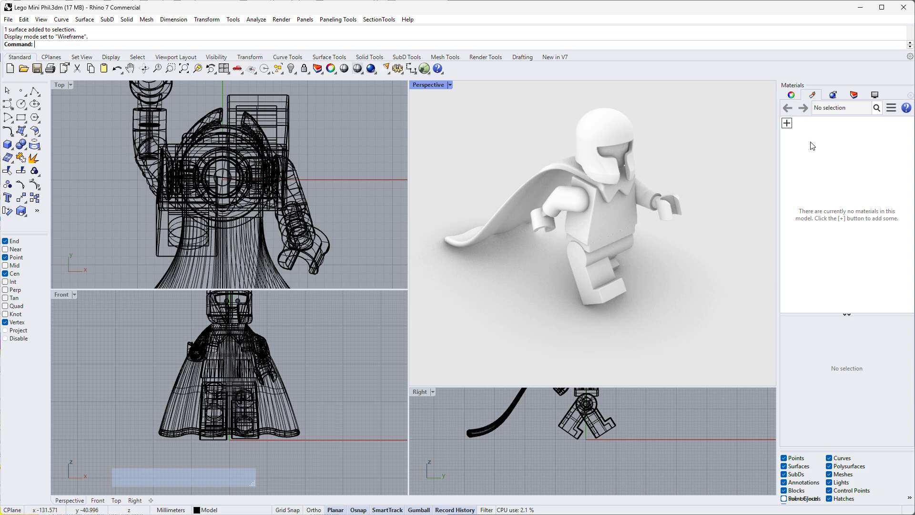
left_click(787, 123)
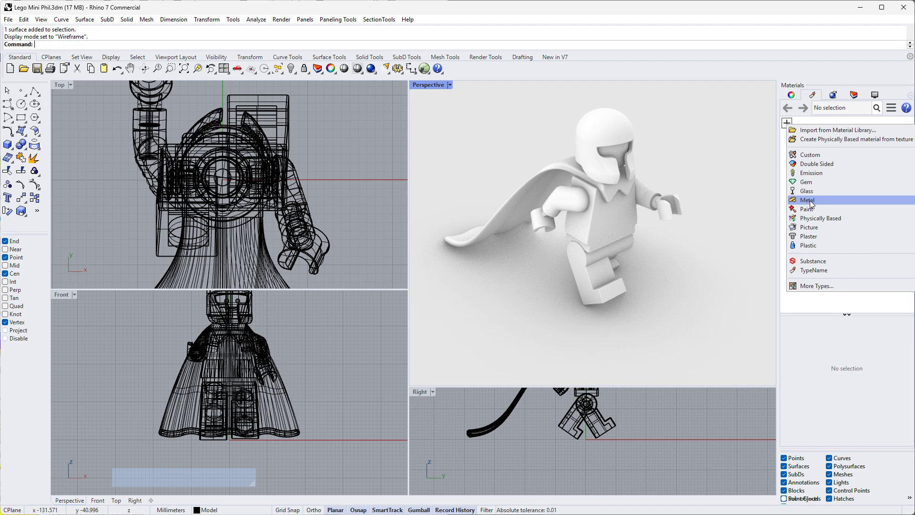
left_click(809, 246)
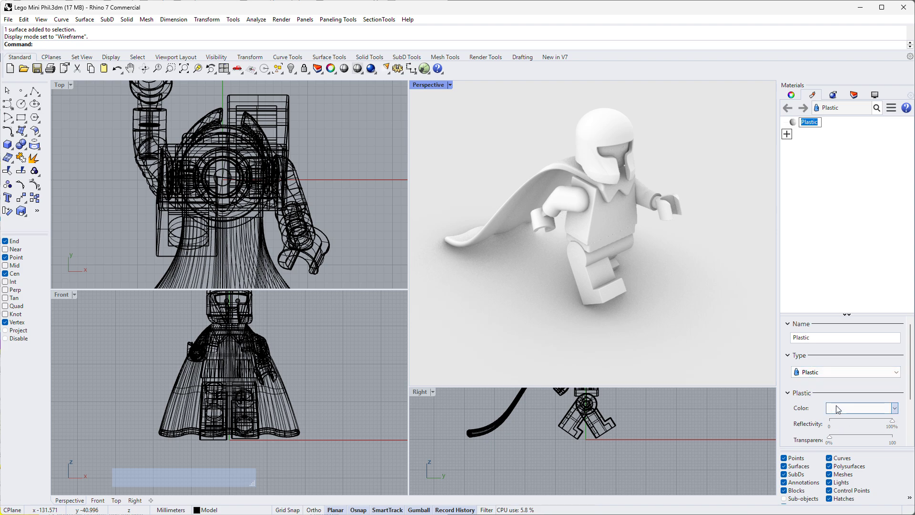
- Name the new plastic material Yellow ABS and enlarge the area showing its settings
left_click(817, 343)
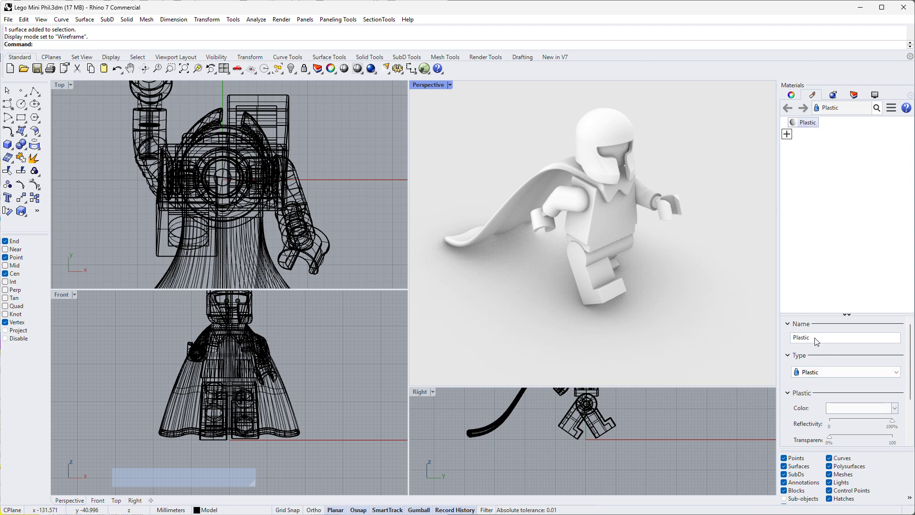
double_click(811, 342)
type("Yellow ABS")
left_click(865, 313)
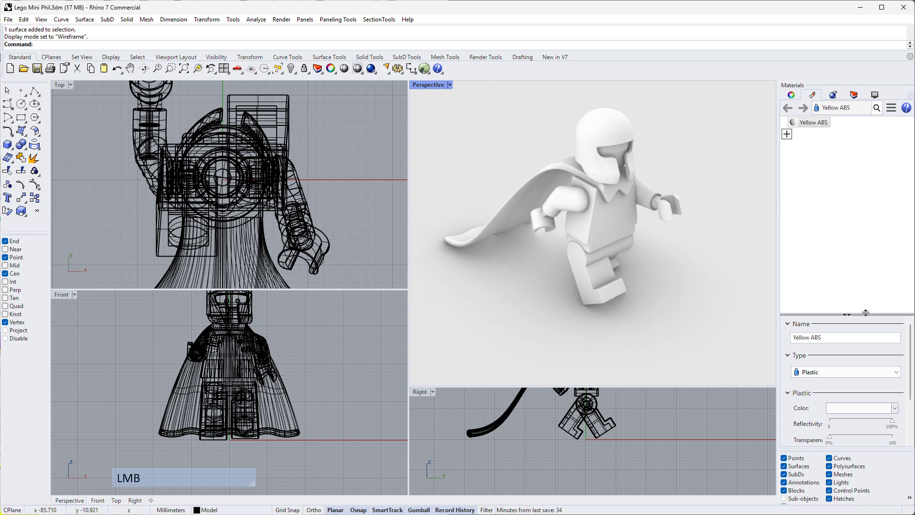
left_click_drag(866, 312, 866, 182)
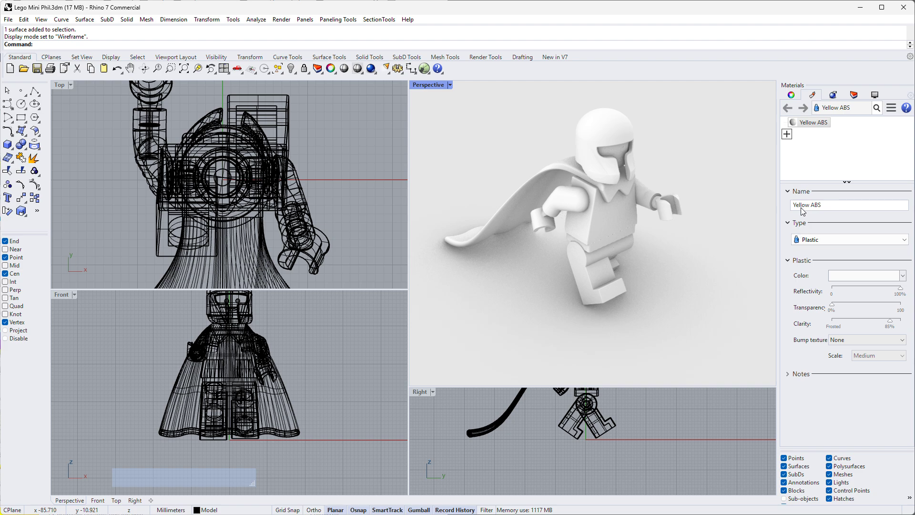
- Switch the Yellow ABS material's type to Paint and back to Plastic
left_click(818, 240)
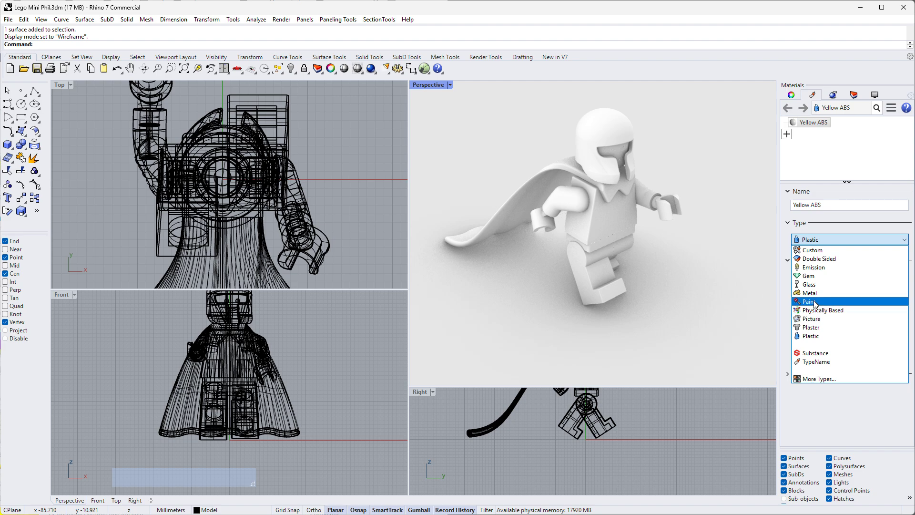
left_click(810, 302)
left_click(826, 240)
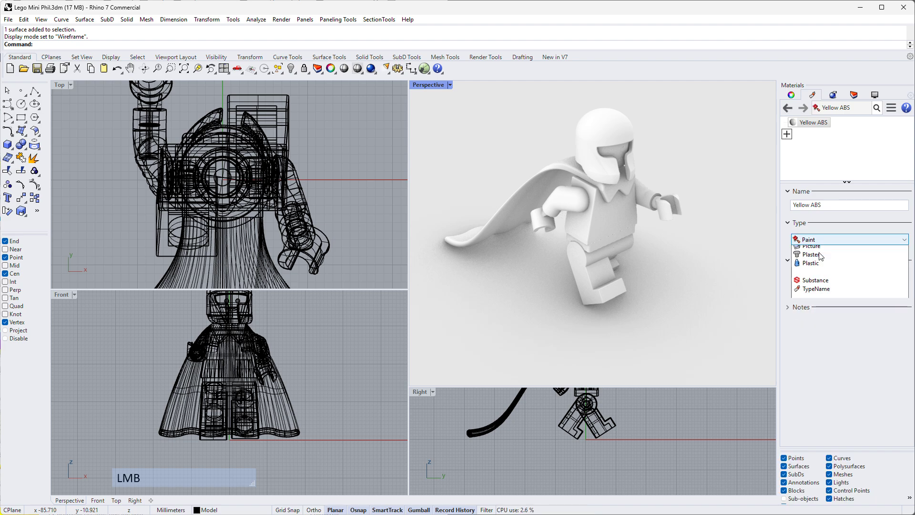
left_click(816, 336)
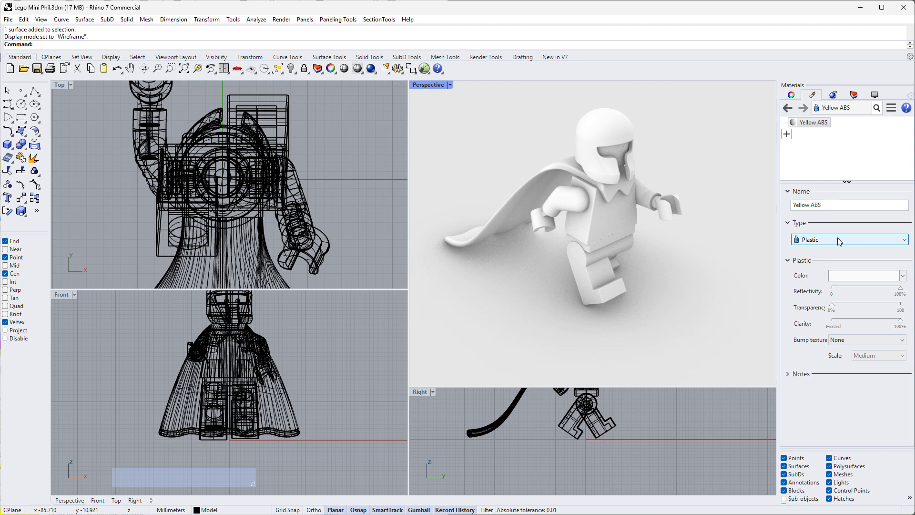
- Set the Yellow ABS material's color to a warm yellow of RGB 255, 196, 36
left_click(843, 280)
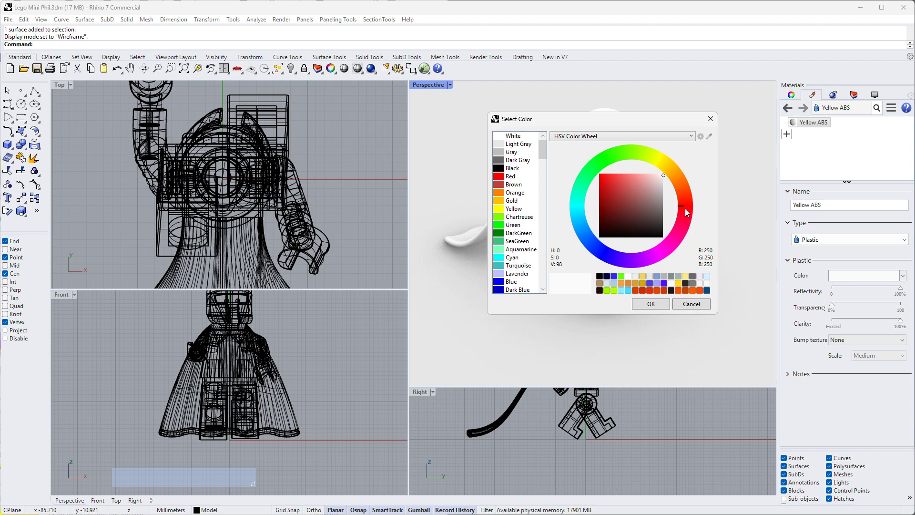
mouse_move(685, 206)
left_mouse_down()
mouse_move(677, 176)
mouse_move(610, 175)
mouse_move(610, 187)
mouse_move(609, 173)
left_mouse_up()
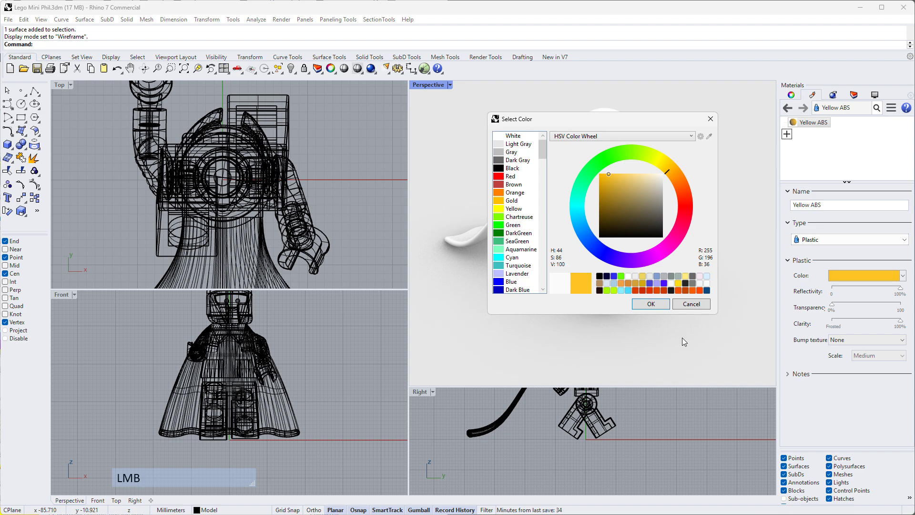
left_click(650, 304)
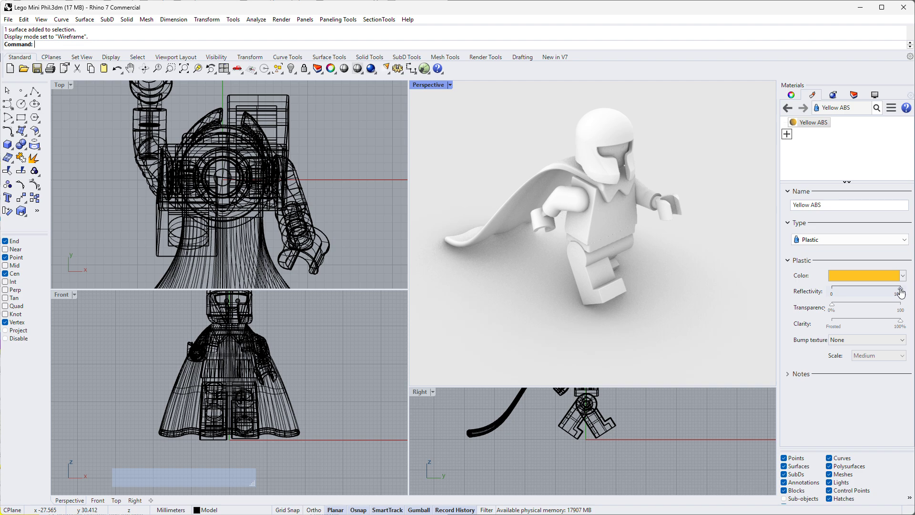
- Set the Yellow ABS material's reflectivity to 94% and its clarity to 49%
left_click_drag(901, 292, 897, 293)
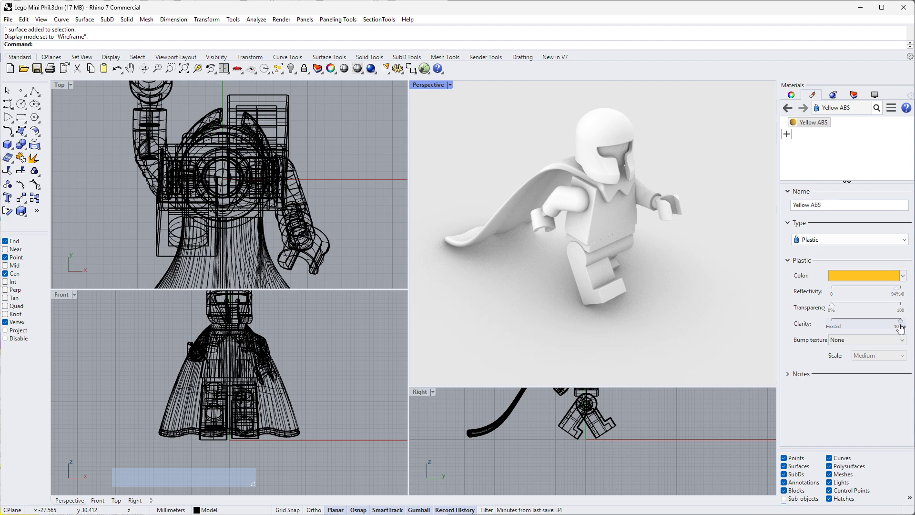
left_click_drag(900, 328, 832, 328)
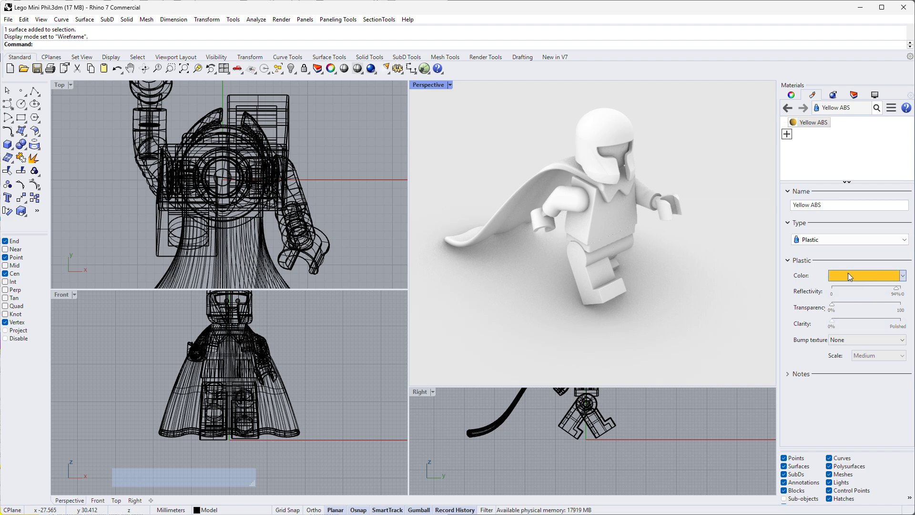
left_click_drag(833, 328, 871, 327)
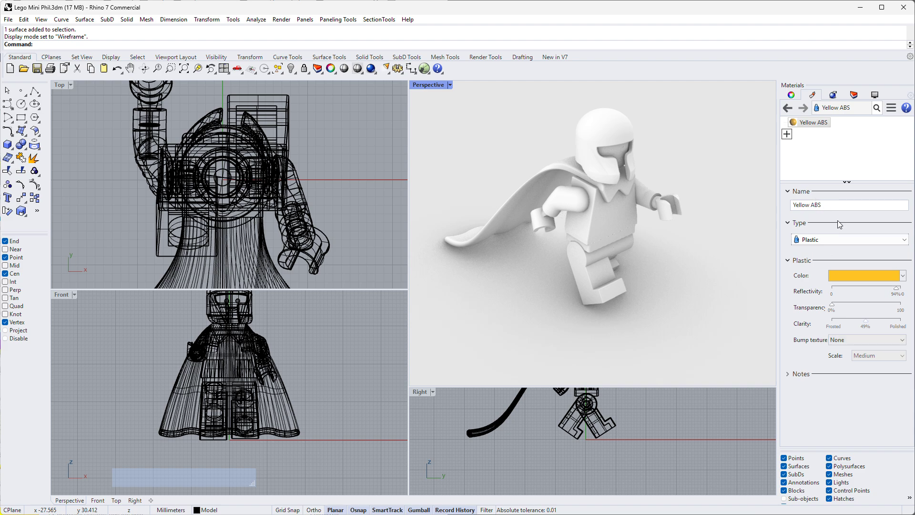
- Assign the Yellow ABS material to the figure's helmet and torso in the Perspective viewport
left_click(813, 124)
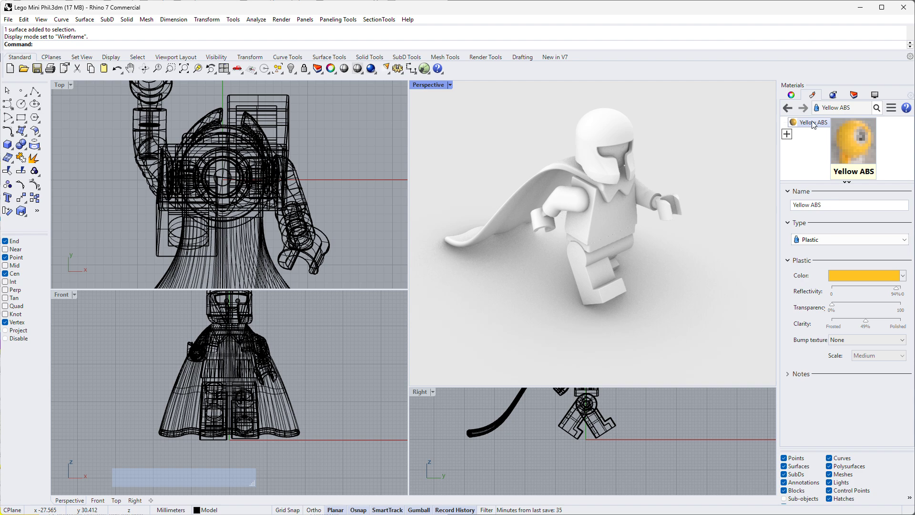
left_click_drag(814, 124, 724, 134)
left_click_drag(646, 126, 618, 129)
left_click_drag(813, 120, 605, 228)
left_click(727, 179)
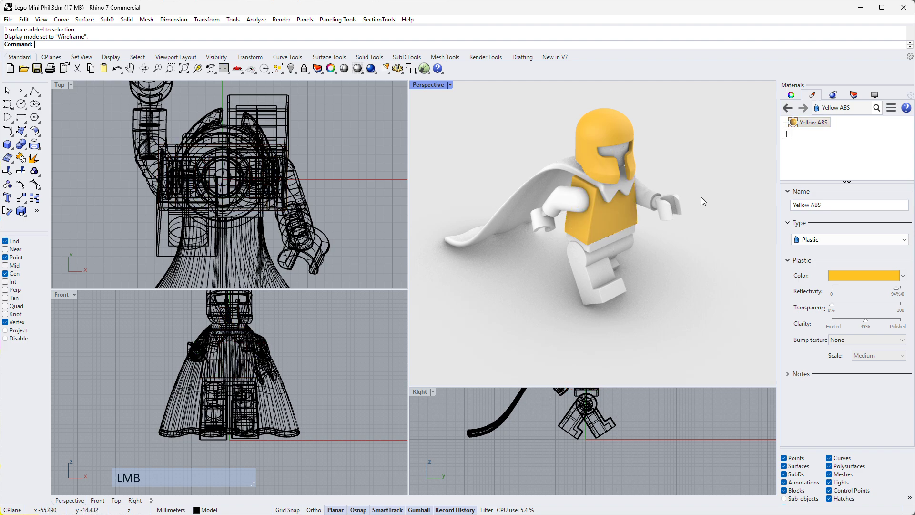
- Assign the Yellow ABS material to the figure's arms, hips and both legs
left_click(648, 190)
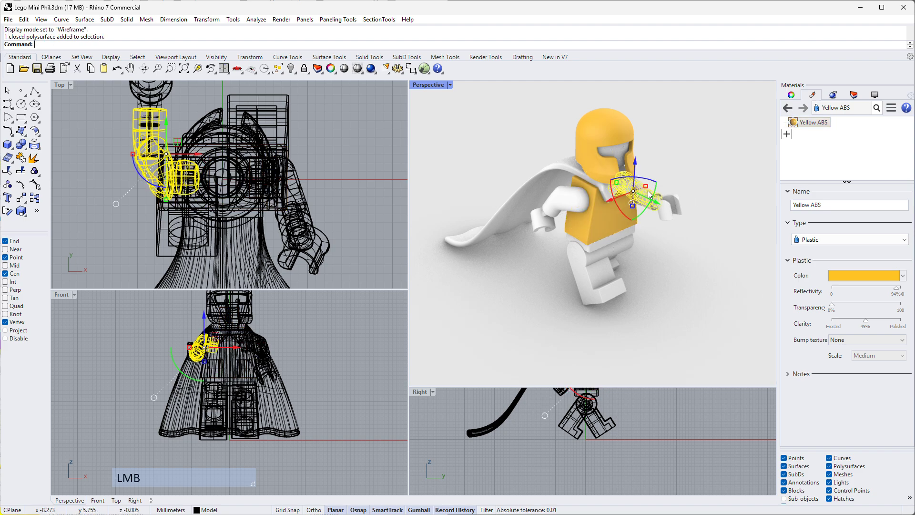
left_click(564, 201, "shift")
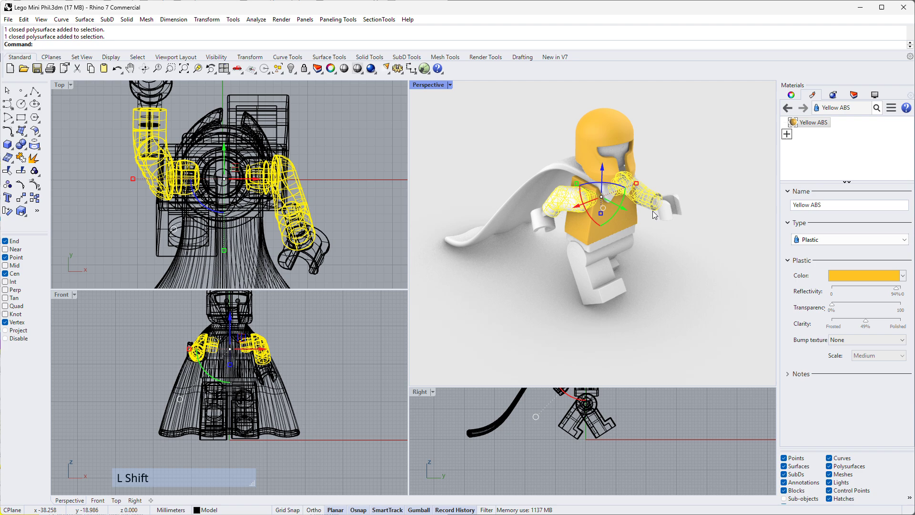
left_click(616, 253, "shift")
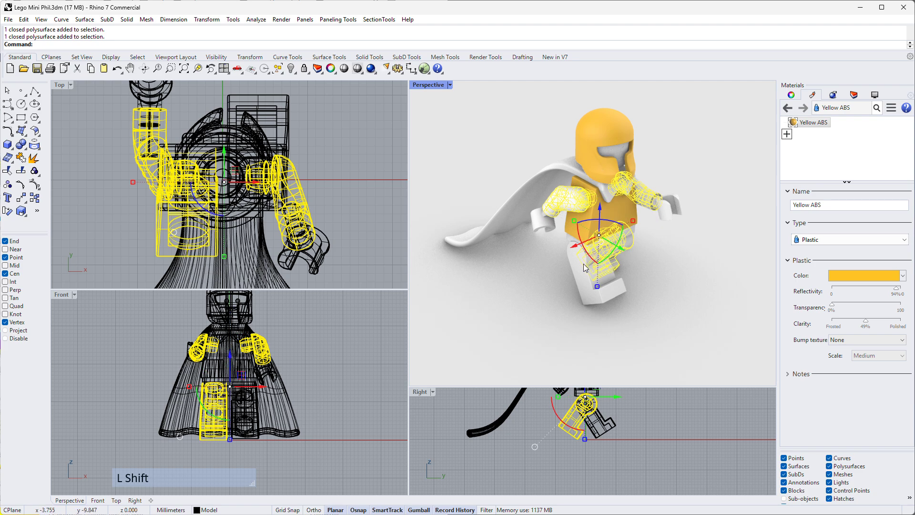
left_click(622, 234, "shift")
left_click(631, 231, "shift")
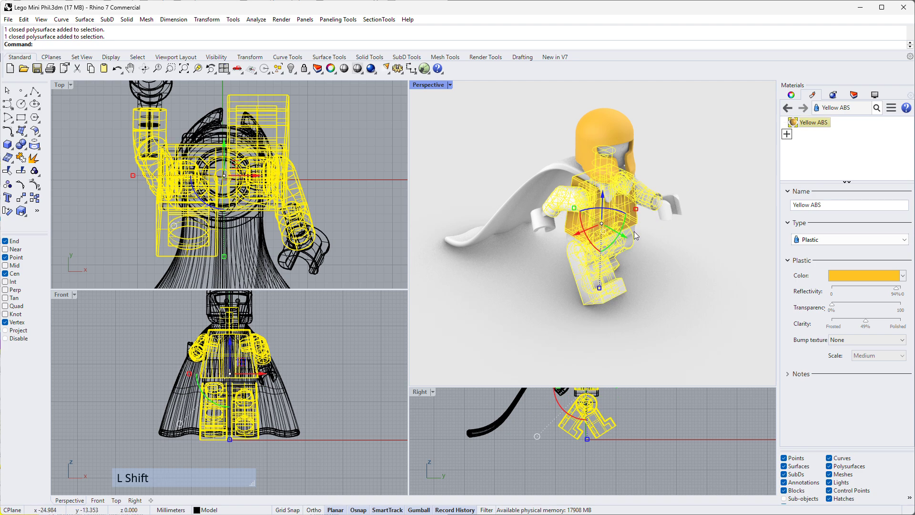
left_click(634, 231, "shift")
left_click(631, 242, "shift")
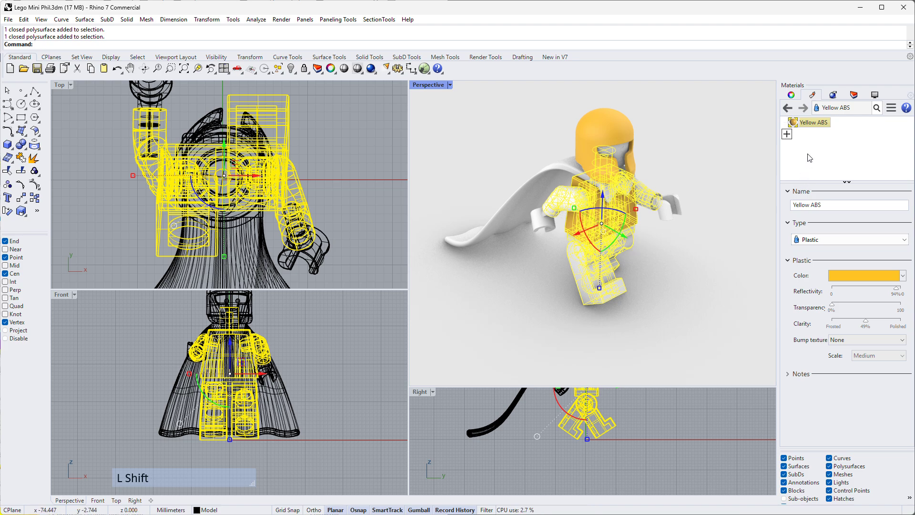
mouse_move(816, 127)
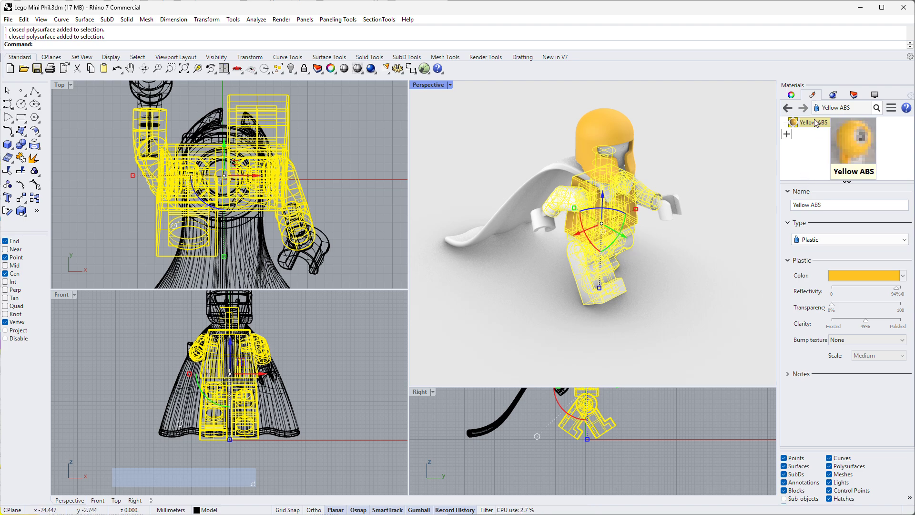
right_click(817, 126)
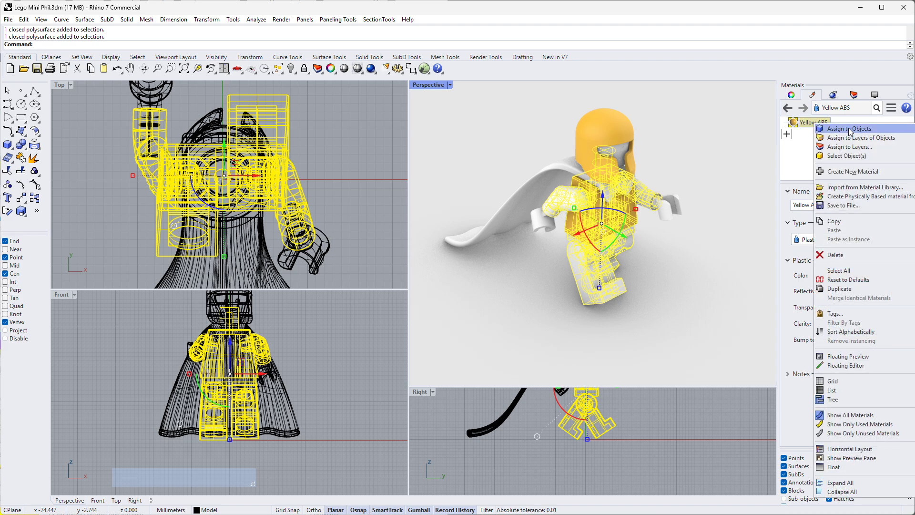
left_click(850, 128)
left_click(725, 222)
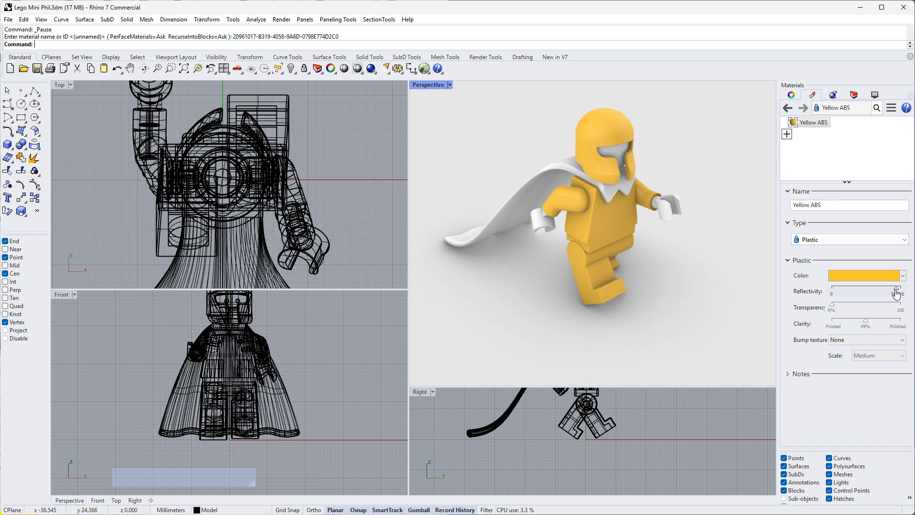
- Try the Yellow ABS material's reflectivity at 0% and 100%, with its clarity raised to 91%
left_click_drag(897, 294, 818, 300)
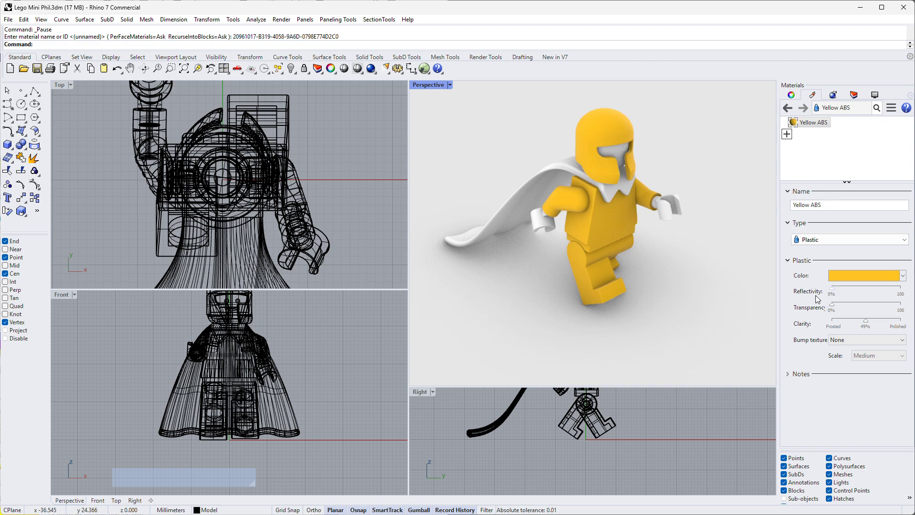
scroll(610, 165, "up", 2)
scroll(620, 164, "up", 4)
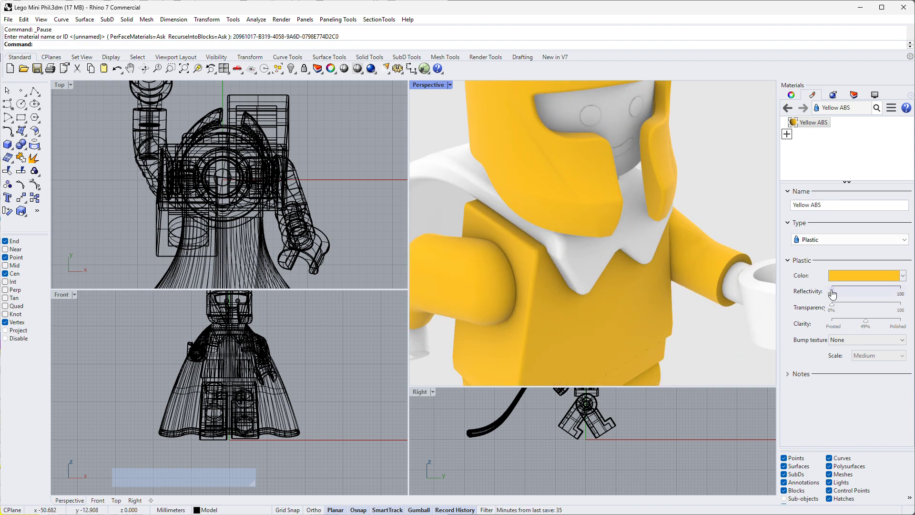
left_click_drag(832, 289, 909, 296)
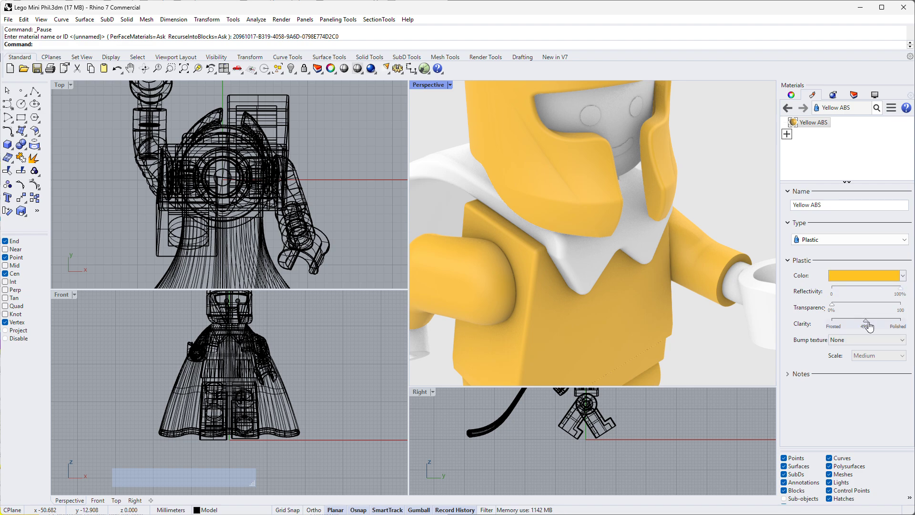
left_click_drag(866, 323, 897, 323)
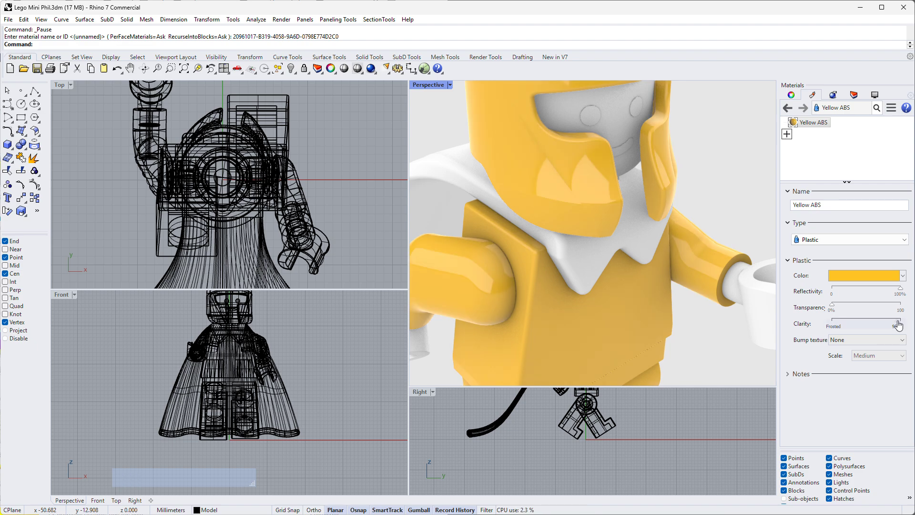
left_click(895, 323)
left_click_drag(899, 292, 827, 294)
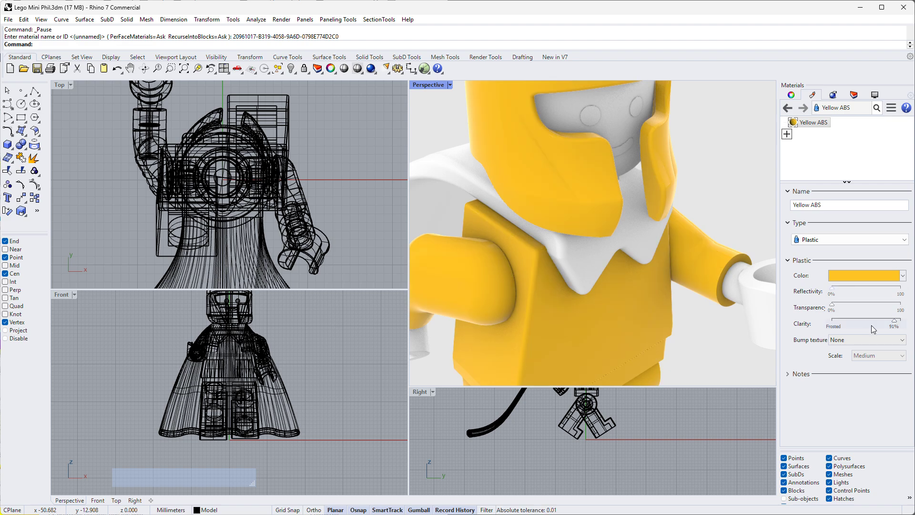
- Set the Yellow ABS material's clarity to 93% and its reflectivity to 90%
left_click(897, 325)
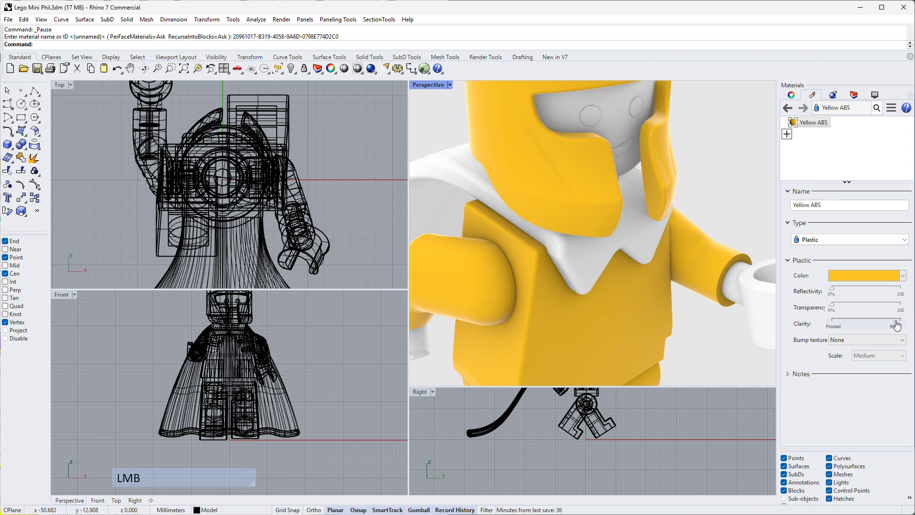
left_click_drag(833, 289, 896, 294)
scroll(705, 210, "down", 5)
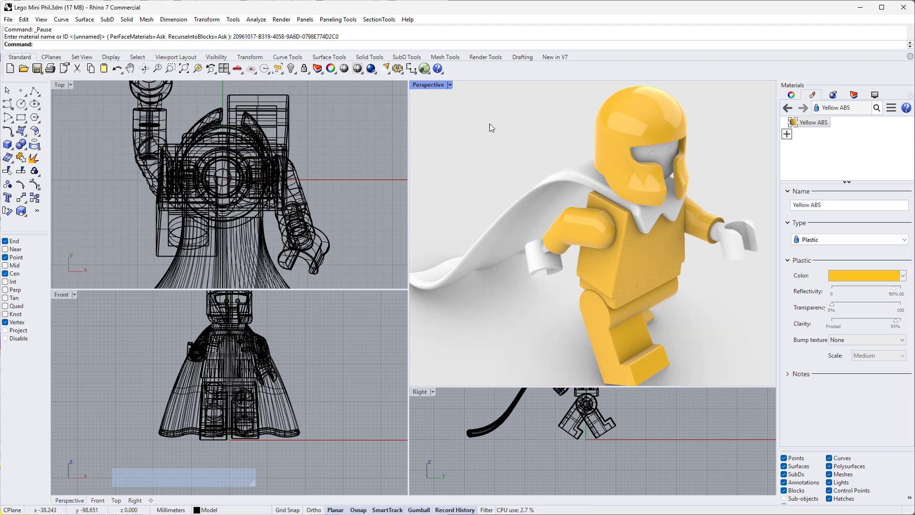
scroll(565, 167, "down", 2)
scroll(642, 235, "up", 2)
scroll(643, 253, "down", 2)
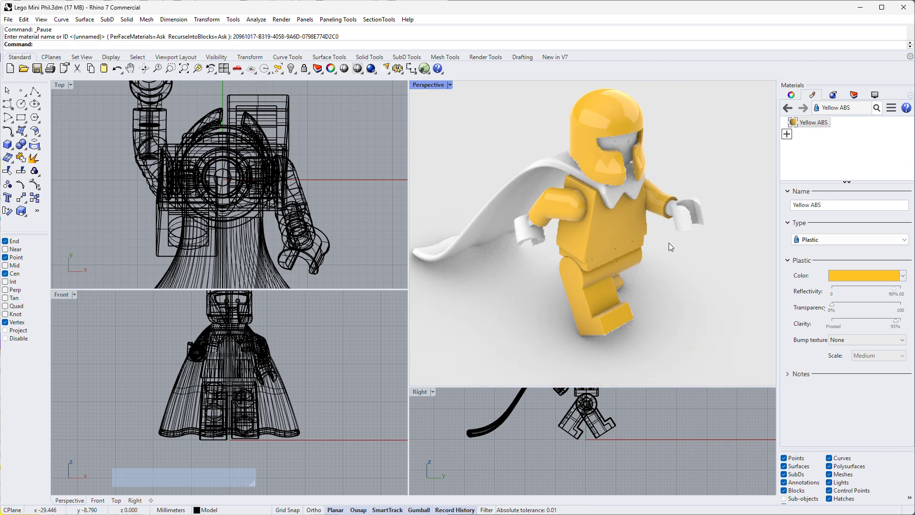
right_click_drag(668, 243, 731, 182)
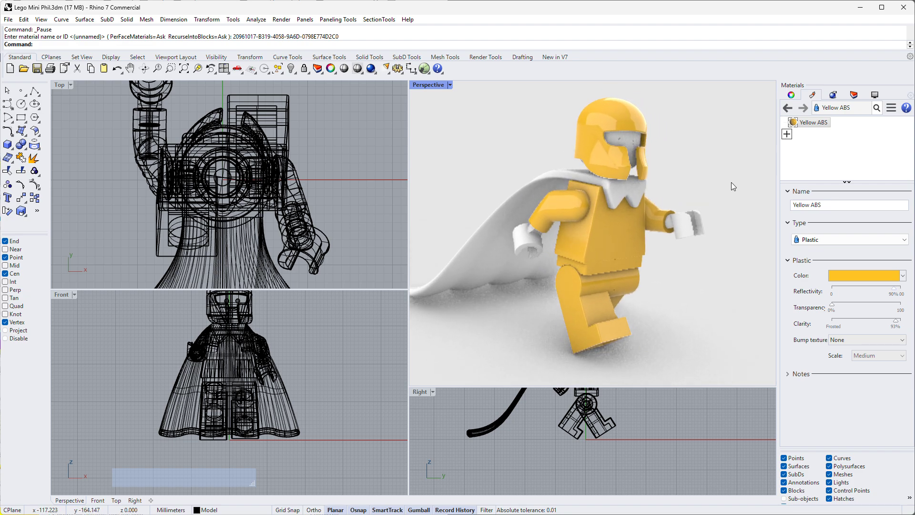
- Create a new Metal material and name it Chrome
left_click(787, 135)
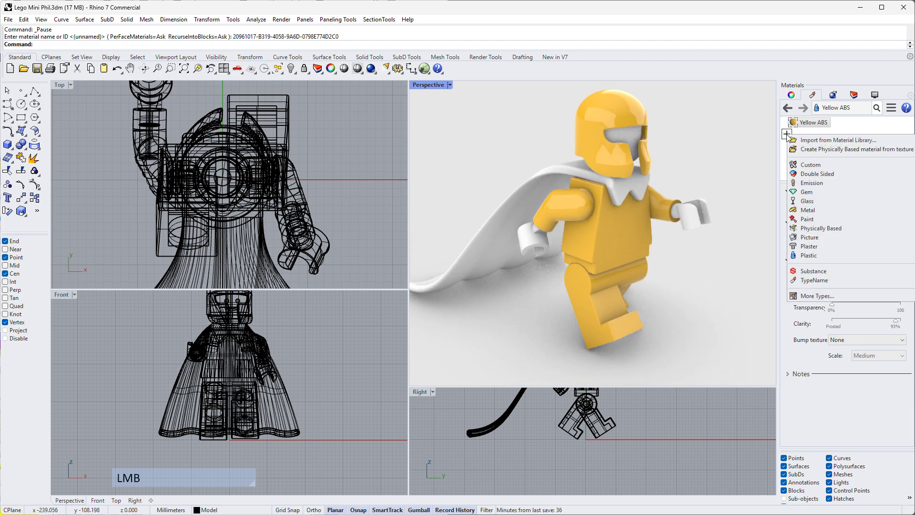
left_click(813, 210)
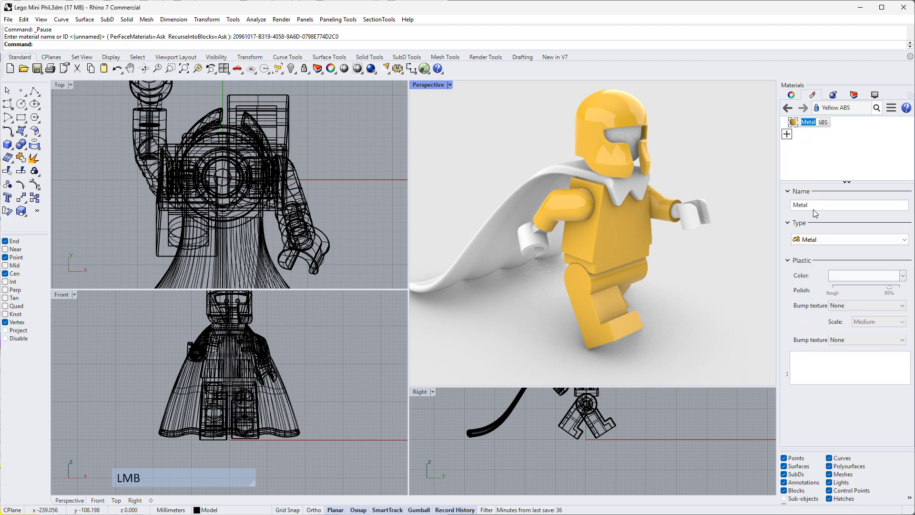
left_click(819, 205)
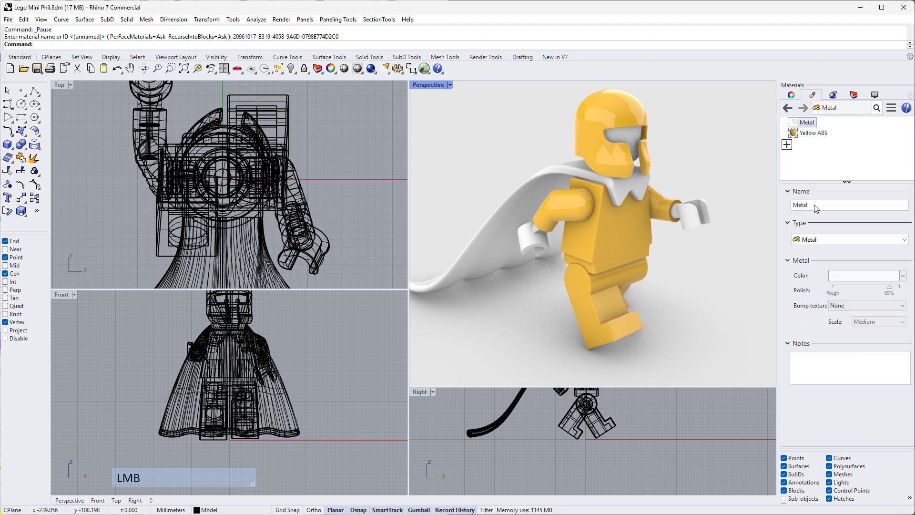
double_click(799, 205)
type("Chrome")
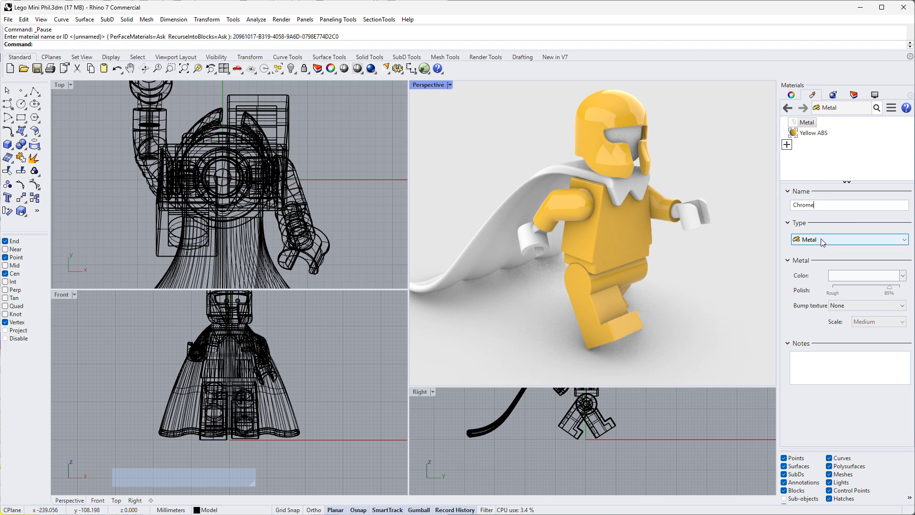
- Set the Chrome material's color to the predefined Chrome color
left_click(839, 276)
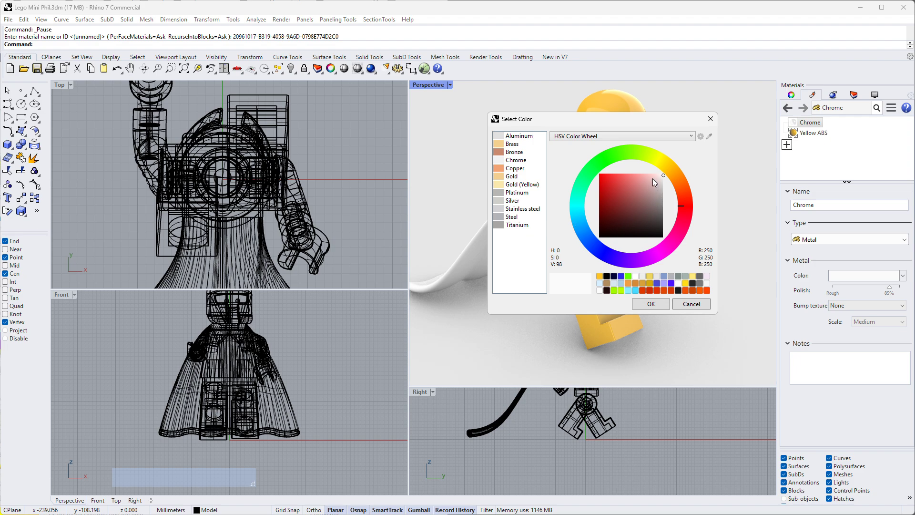
left_click(498, 162)
left_click(652, 304)
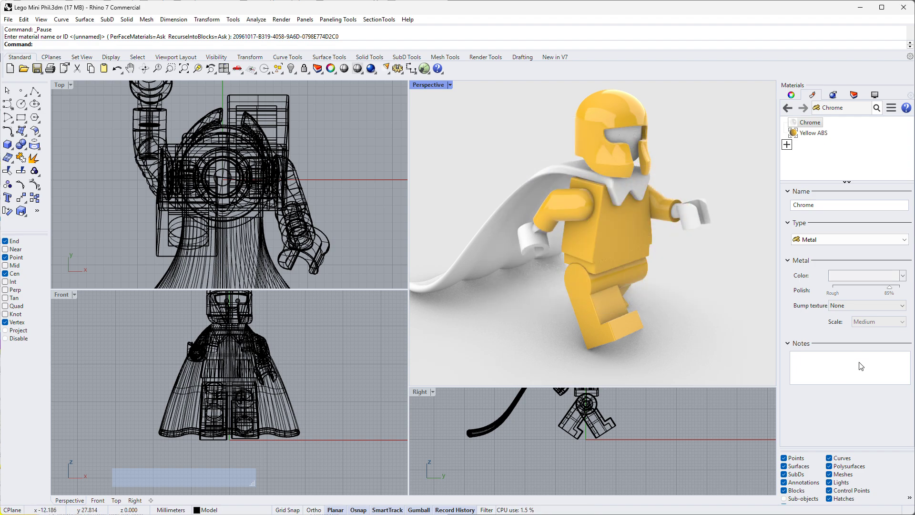
- Set the Chrome material's polish to 89% and assign the material to the figure's head inside the helmet
left_click(890, 292)
left_click(816, 158)
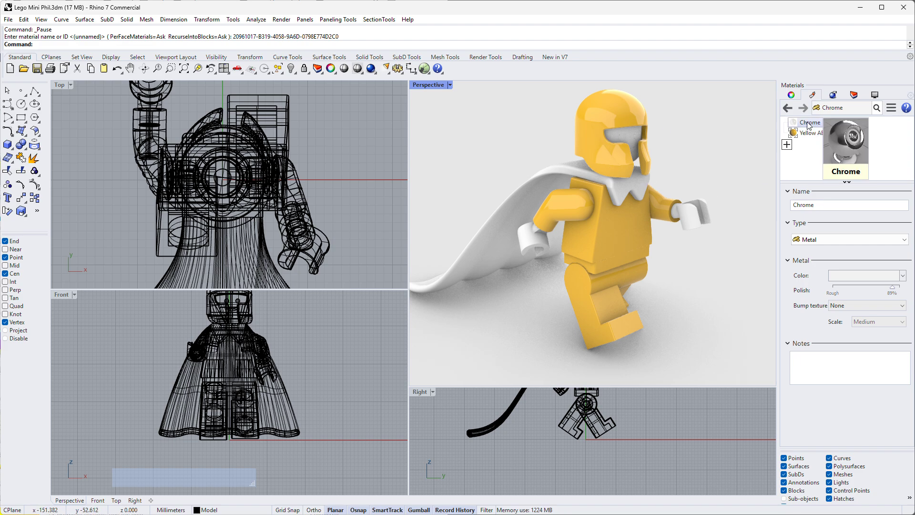
left_click_drag(809, 126, 631, 138)
left_click(684, 127)
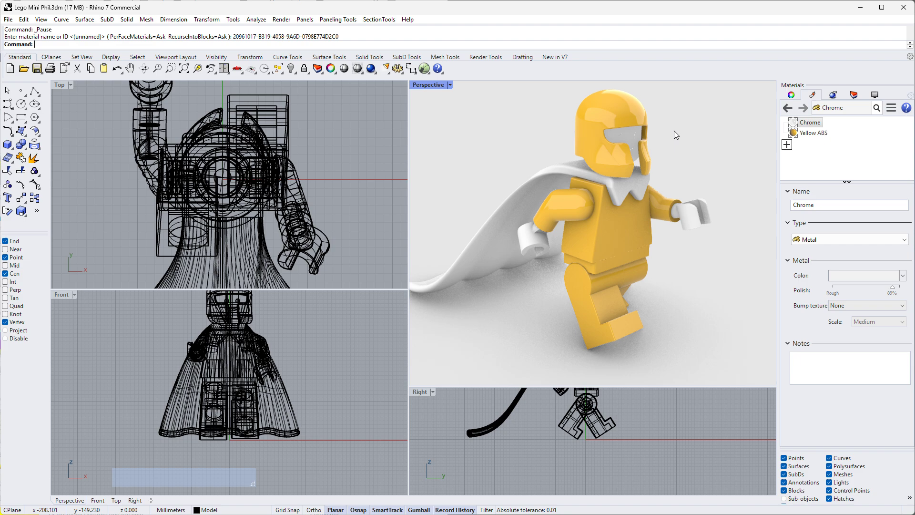
- Create a new Paint material and name it Black ink
left_click(787, 145)
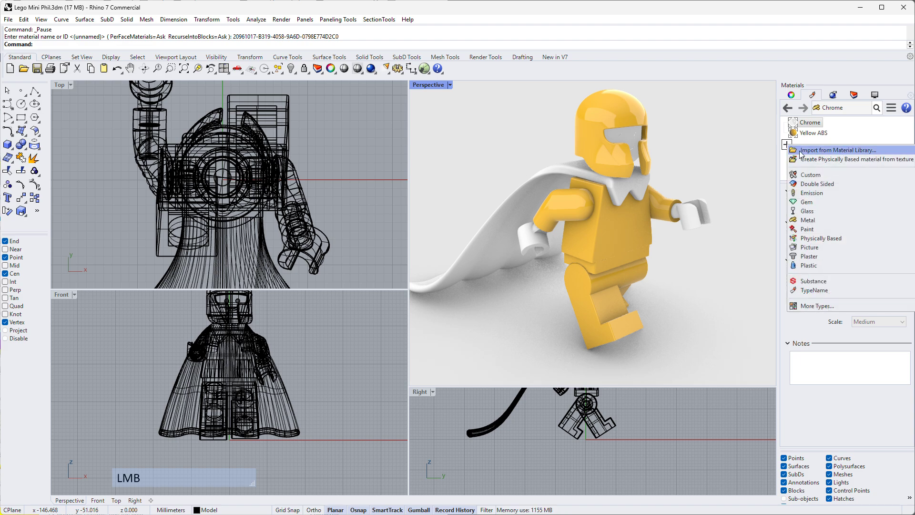
left_click(805, 230)
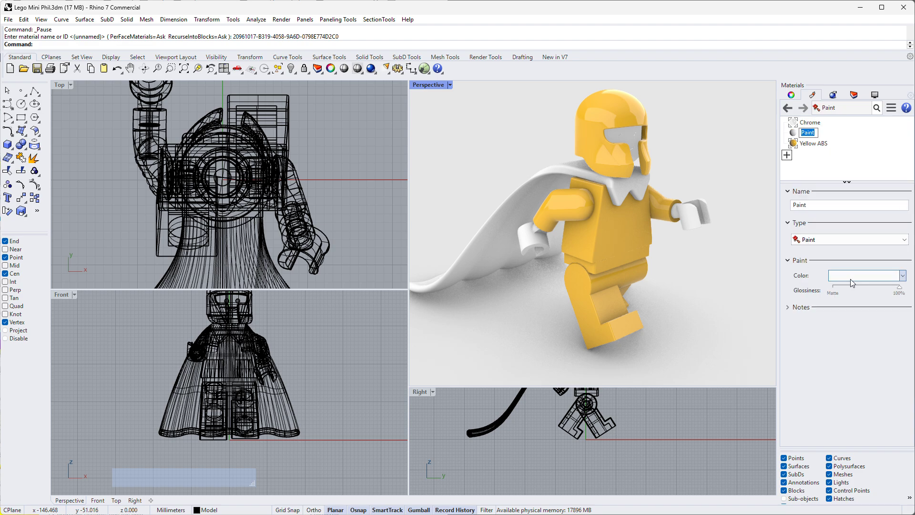
left_click(812, 207)
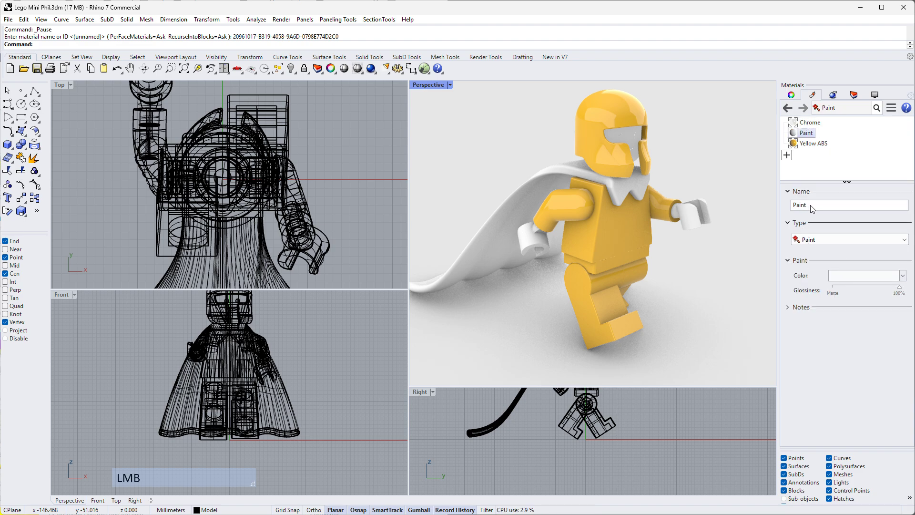
type("Black ink")
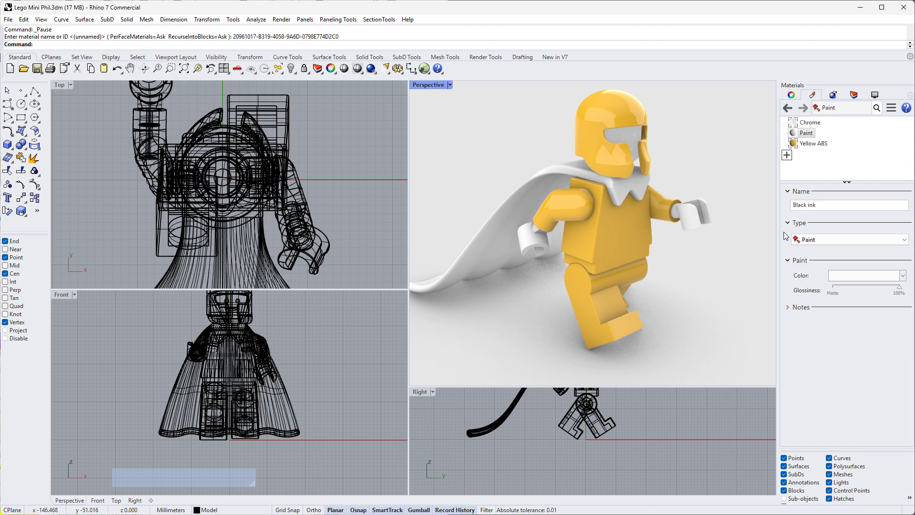
key("Return")
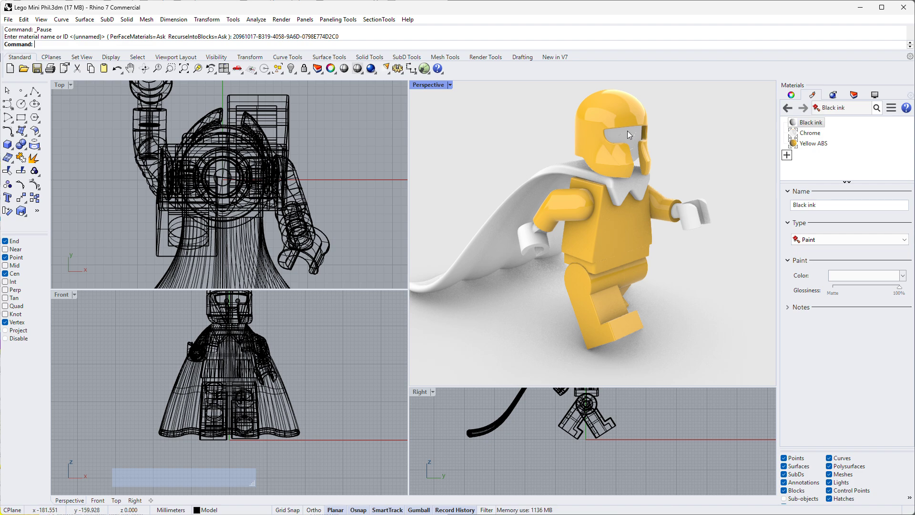
- Maximize the Perspective viewport and frame the figure's face inside the helmet
right_click_drag(620, 125, 585, 119)
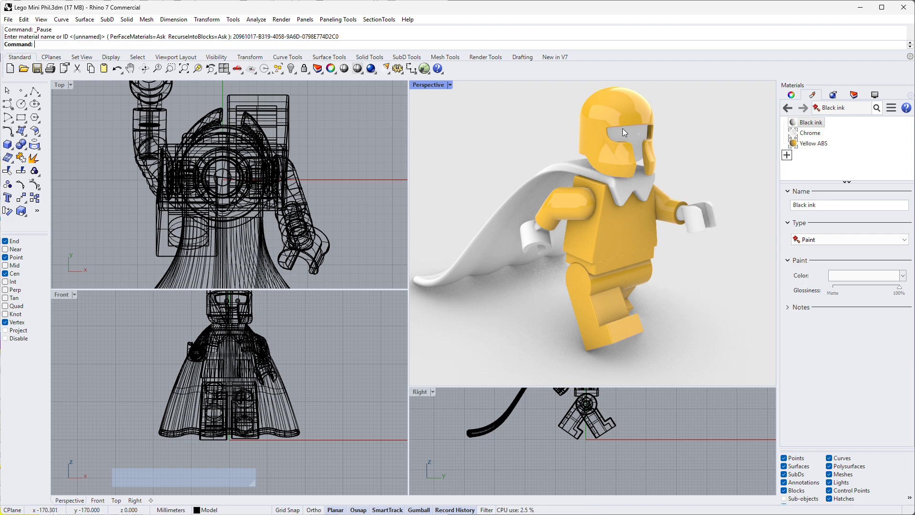
double_click(438, 86)
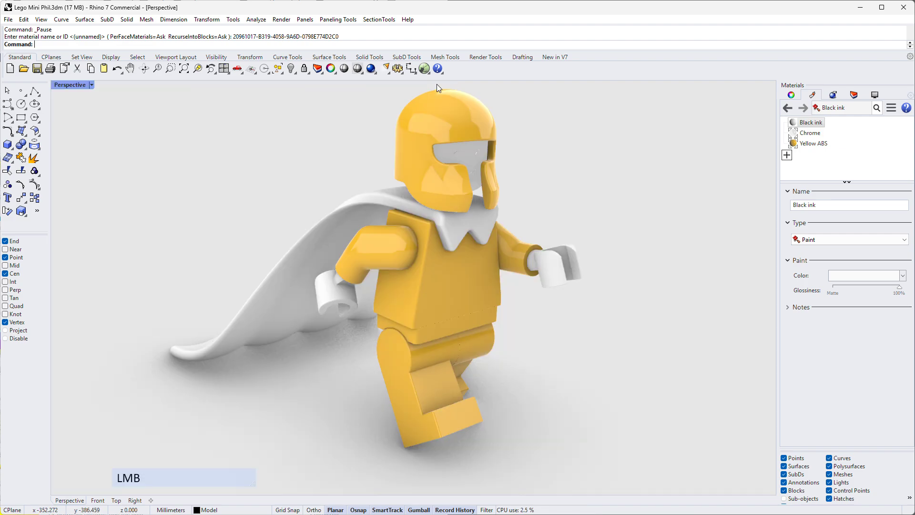
scroll(519, 136, "up", 6)
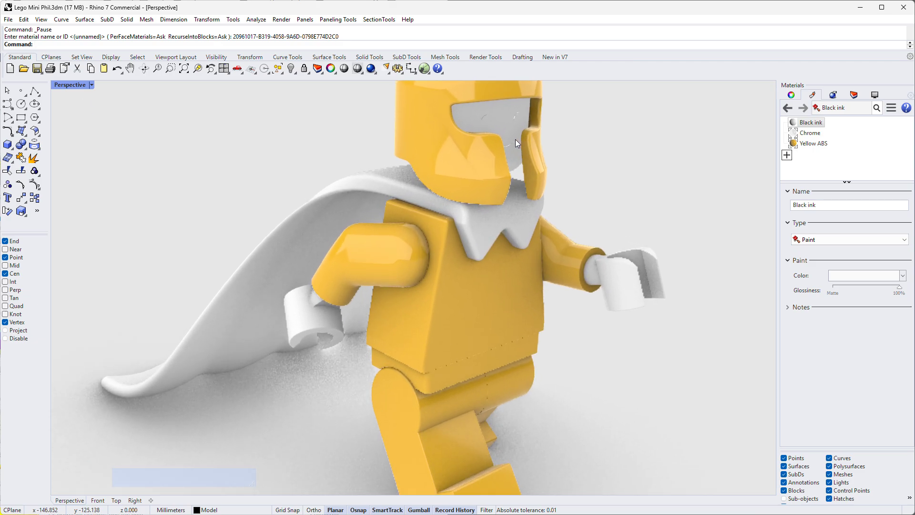
scroll(565, 148, "up", 5)
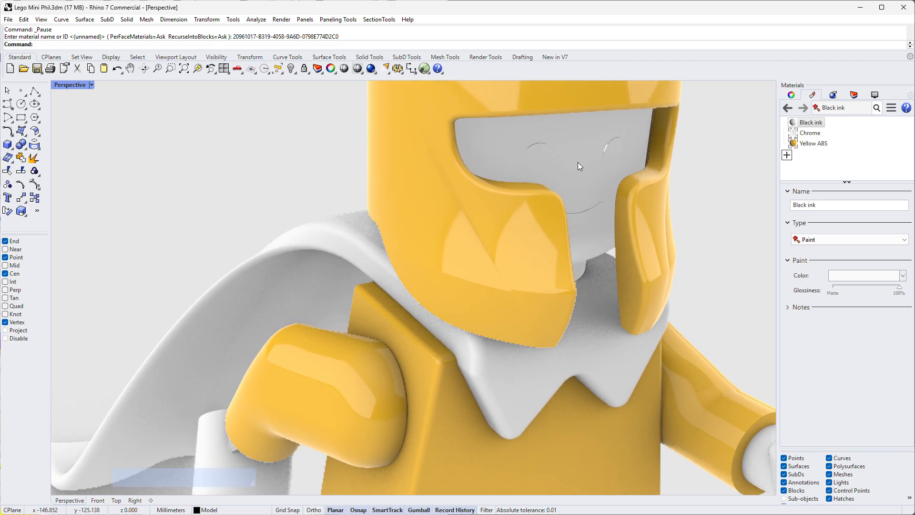
right_click_drag(575, 149, 584, 152)
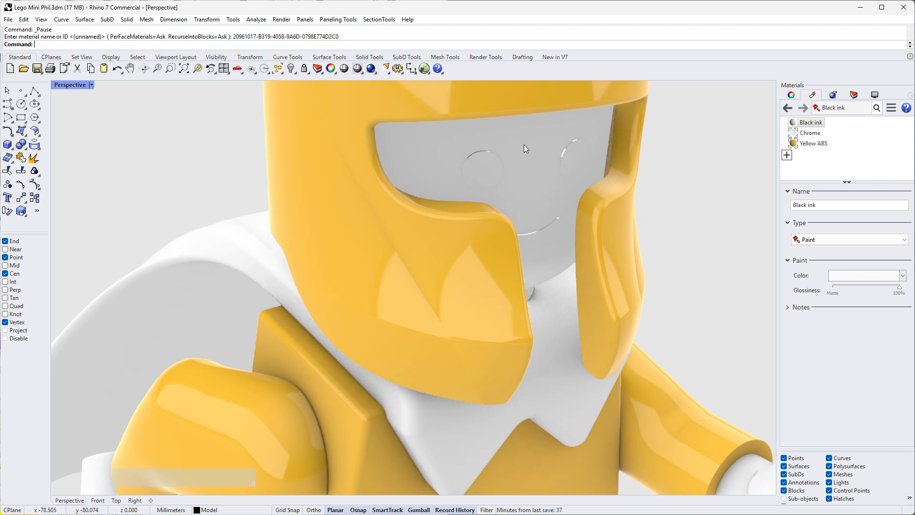
- Switch the Perspective viewport to Shaded display and sub-select the front faces of both eyes
left_click(92, 85)
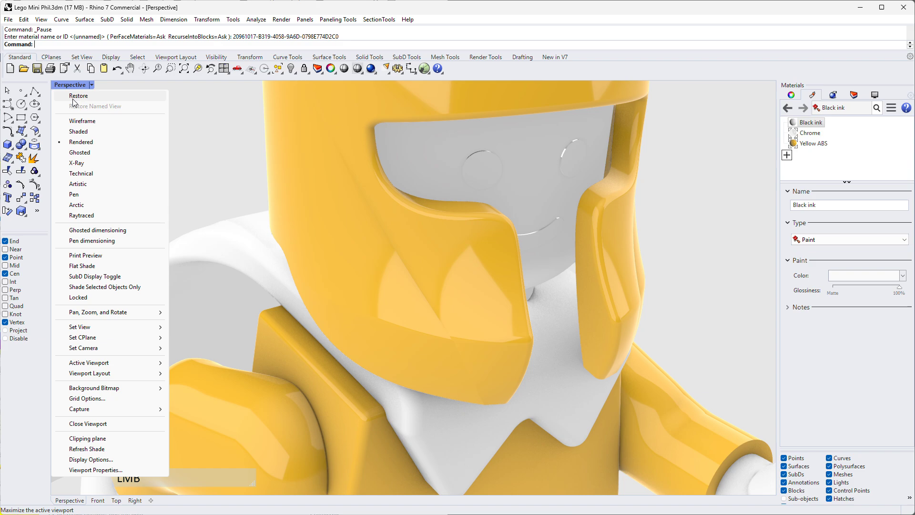
left_click(79, 132)
scroll(574, 152, "up", 2)
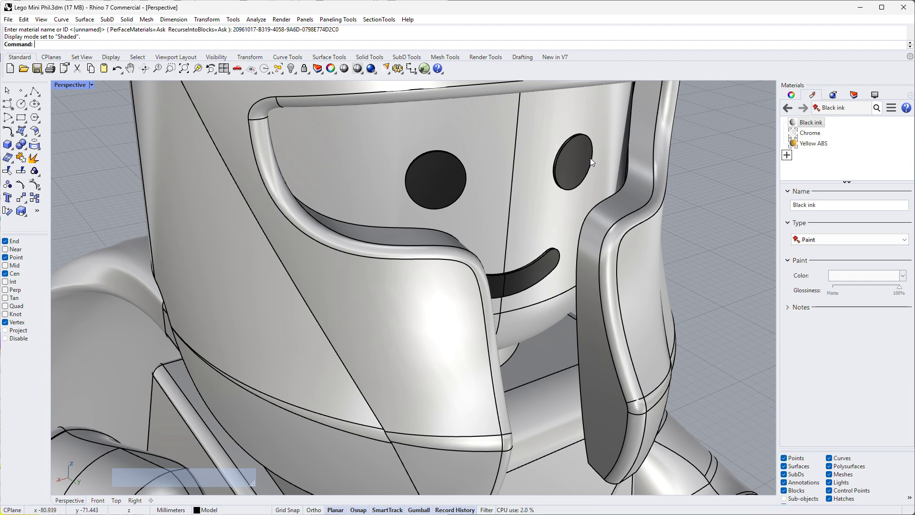
key("shift+ctrl")
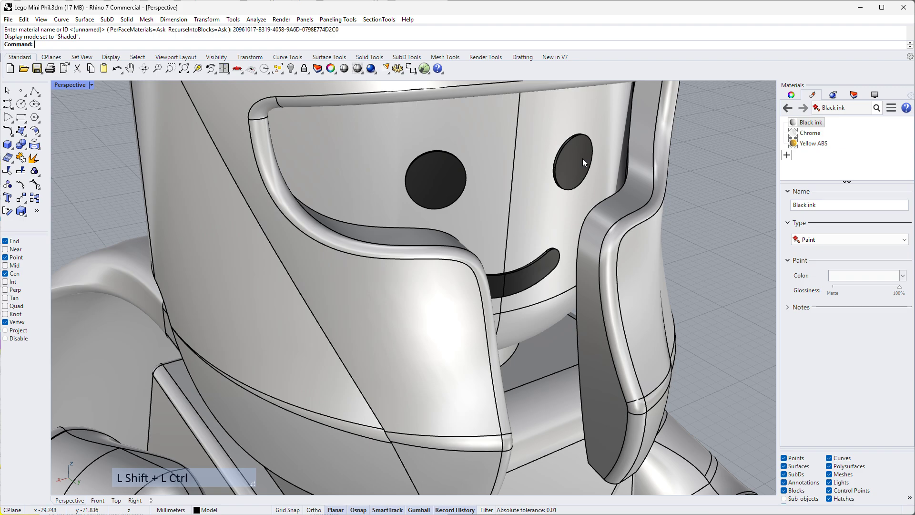
left_click(584, 162, "ctrl+shift")
left_click(435, 178, "ctrl+shift")
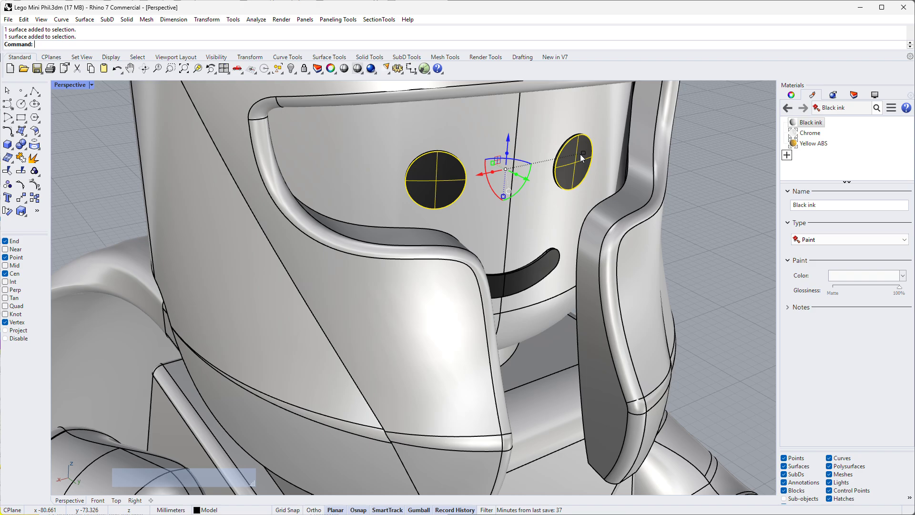
- Add the side rim faces of the first eye to the sub-object selection
scroll(580, 154, "up", 8)
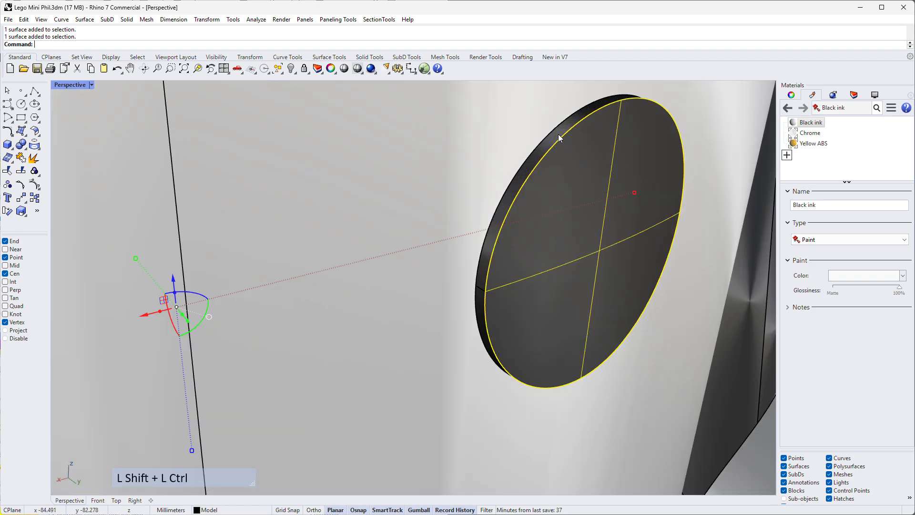
left_click(559, 134, "ctrl+shift")
scroll(515, 284, "down", 2)
scroll(488, 282, "up", 5)
left_click(488, 282, "ctrl+shift")
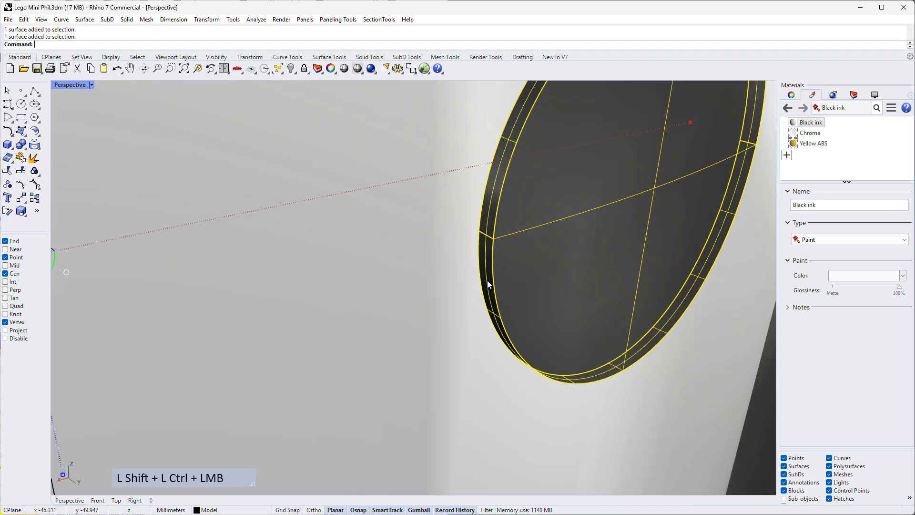
- Add the side rim faces of the other eye to the sub-object selection
scroll(510, 243, "down", 5)
scroll(342, 238, "up", 3)
scroll(342, 240, "down", 5)
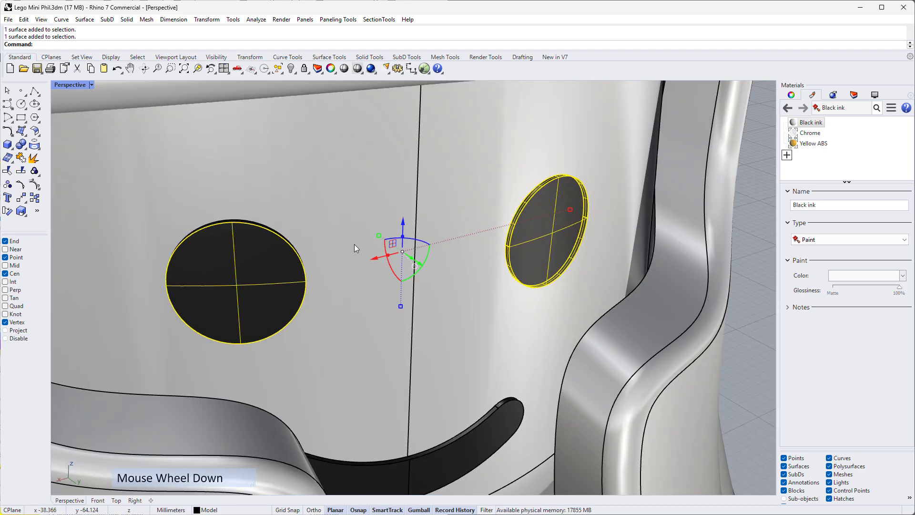
right_click_drag(364, 247, 411, 202)
scroll(411, 201, "up", 2)
scroll(409, 197, "up", 4)
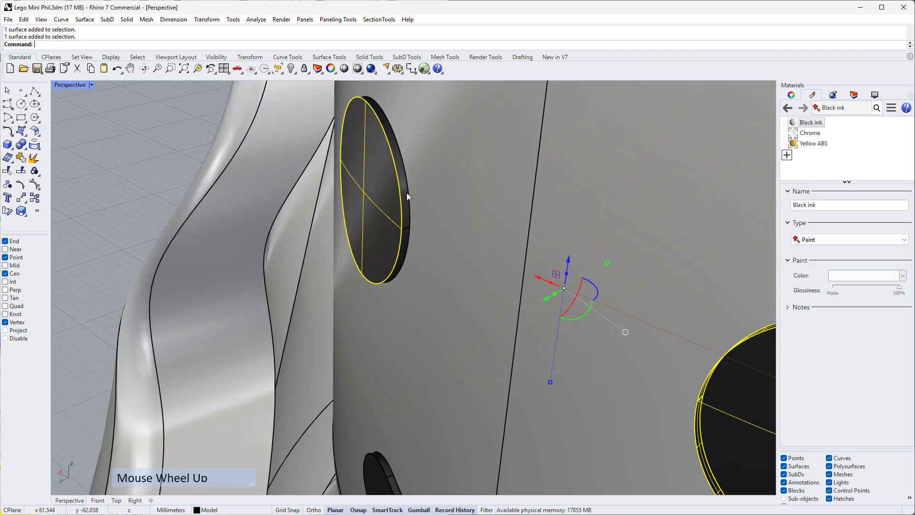
left_click(405, 190, "ctrl+shift")
left_click(409, 260, "ctrl+shift")
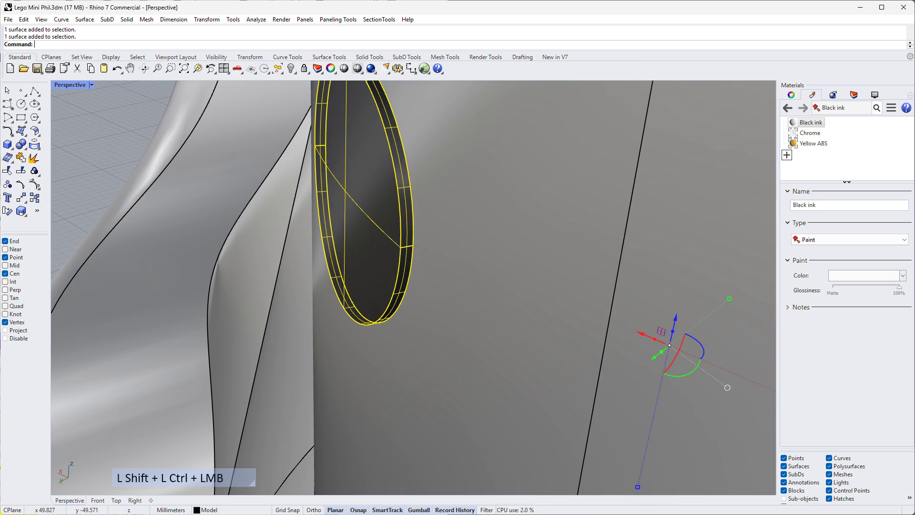
- Add both front faces of the mouth and its upper rim faces to the selection
scroll(409, 248, "down", 9)
right_click_drag(409, 247, 451, 316)
scroll(457, 316, "up", 6)
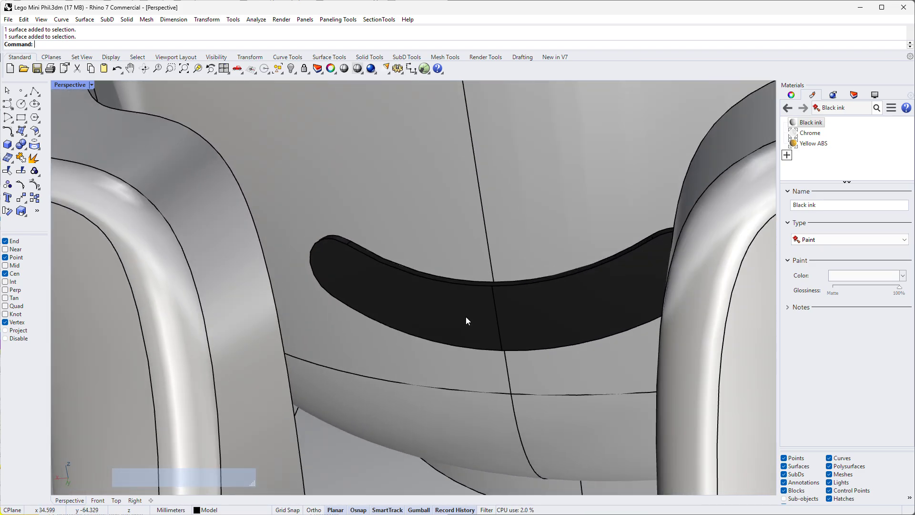
left_click(544, 269, "ctrl+shift")
scroll(527, 232, "up", 3)
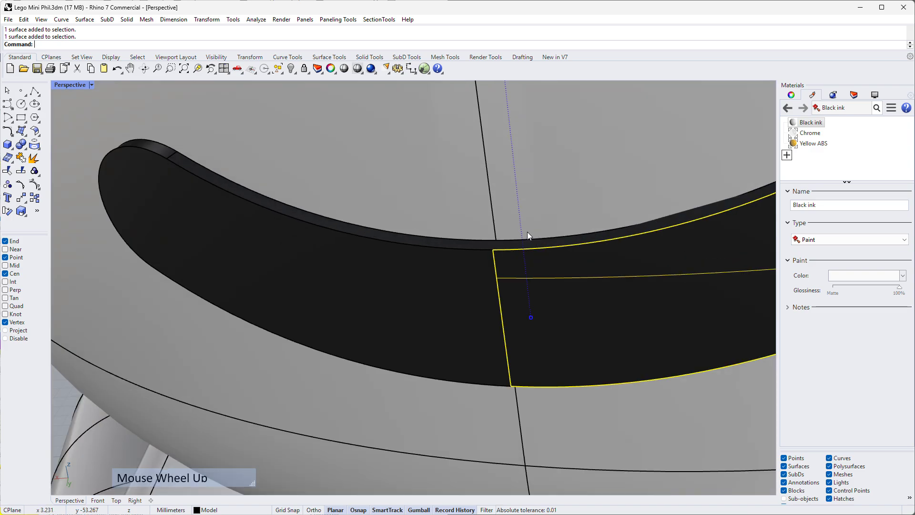
left_click(476, 290, "ctrl+shift")
left_click(470, 247, "ctrl+shift")
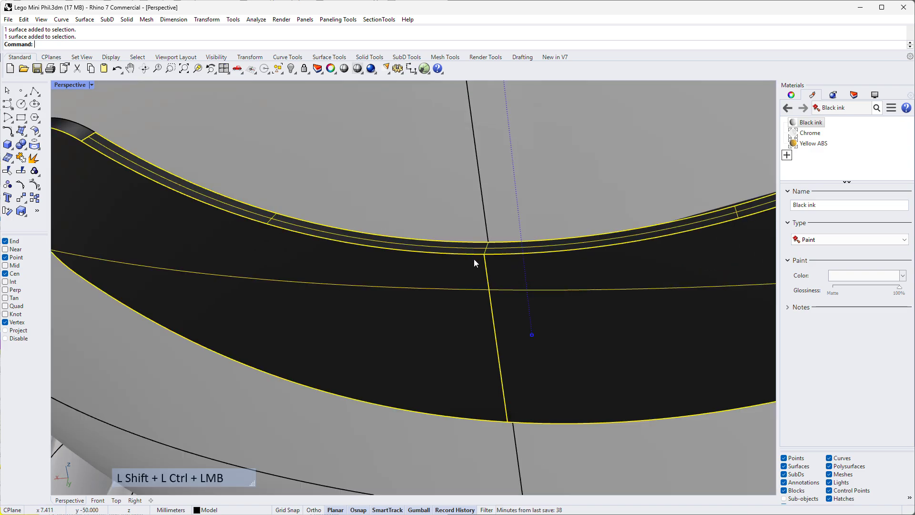
- Add the rim faces at both ends and along the underside of the mouth to the selection
scroll(285, 186, "down", 4)
scroll(285, 186, "up", 4)
left_click(245, 190, "ctrl+shift")
scroll(319, 275, "down", 5)
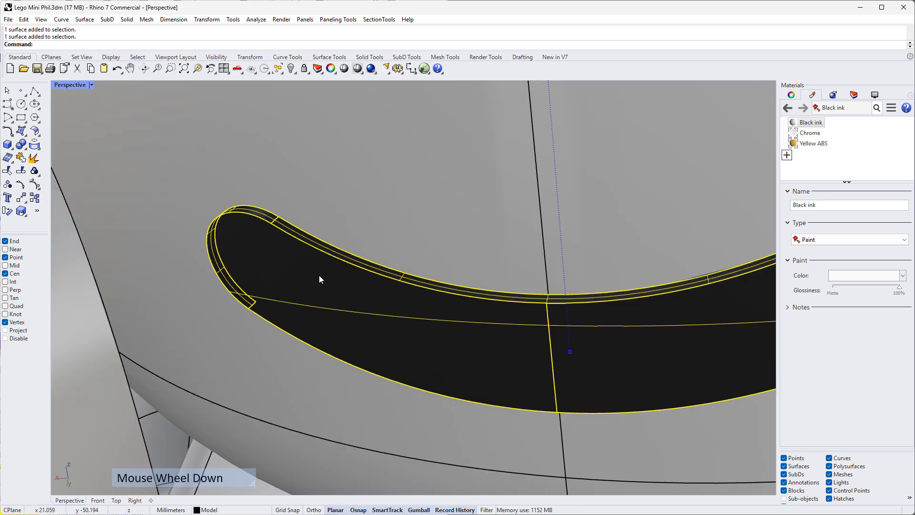
scroll(686, 229, "up", 5)
left_click(702, 231, "ctrl+shift")
scroll(610, 330, "down", 5)
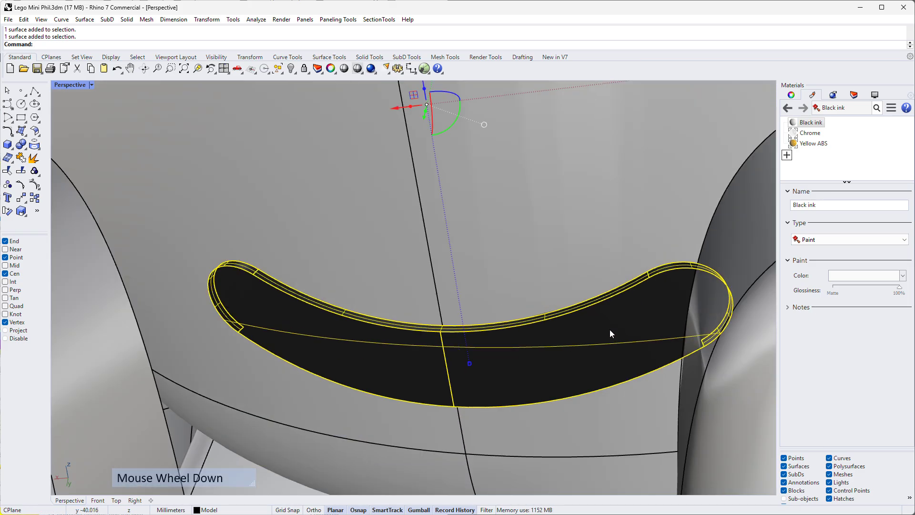
scroll(547, 359, "up", 4)
scroll(513, 353, "up", 5)
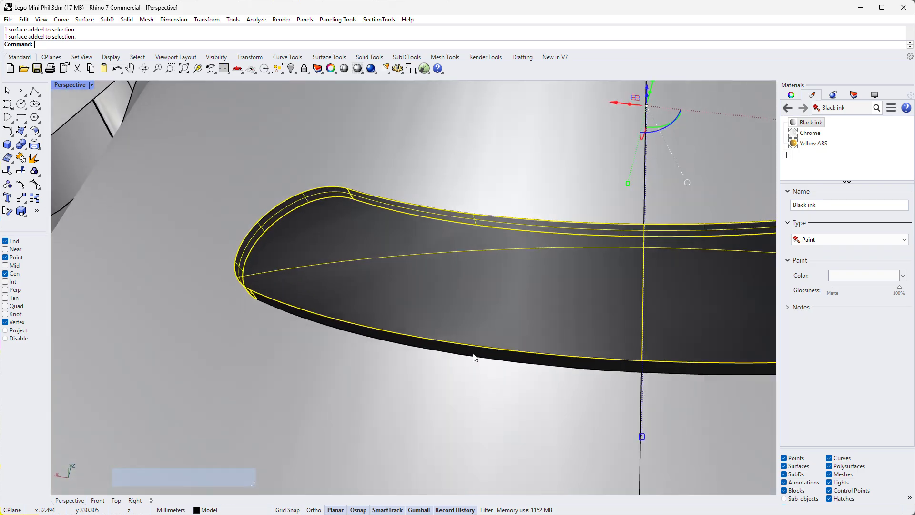
left_click(500, 353, "ctrl+shift")
scroll(622, 285, "down", 8)
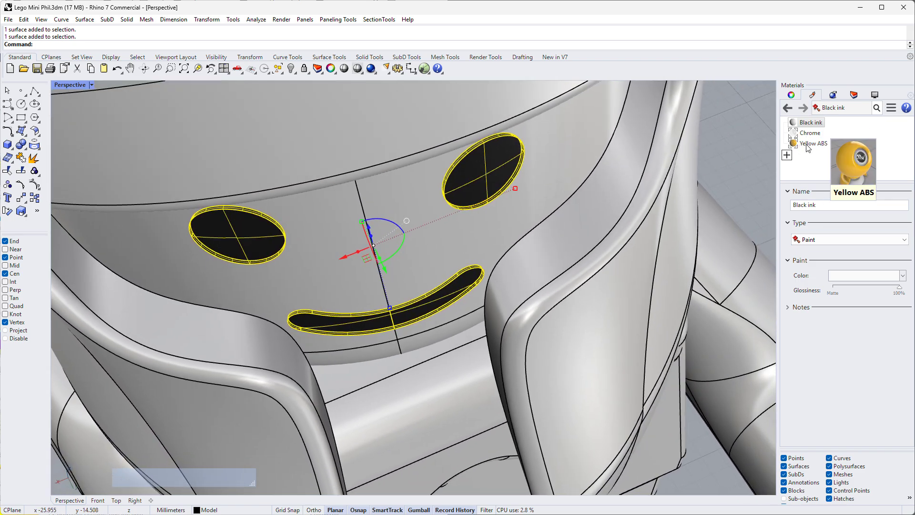
- Assign the Black ink material to the selected eye and mouth faces and set its color to Black
right_click(813, 124)
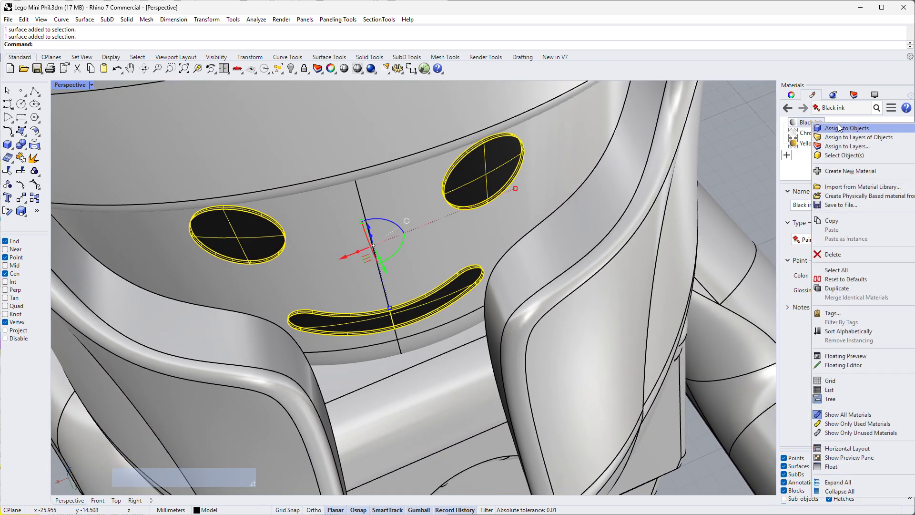
left_click(818, 128)
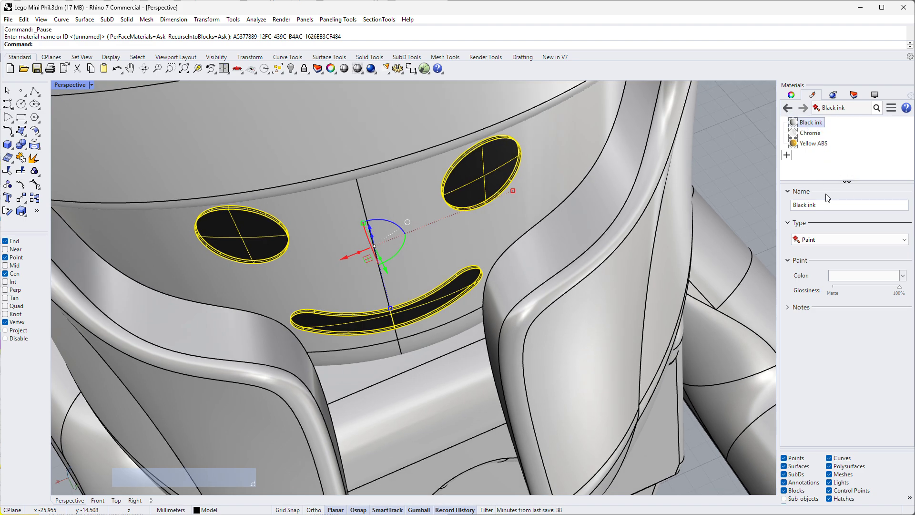
left_click(830, 276)
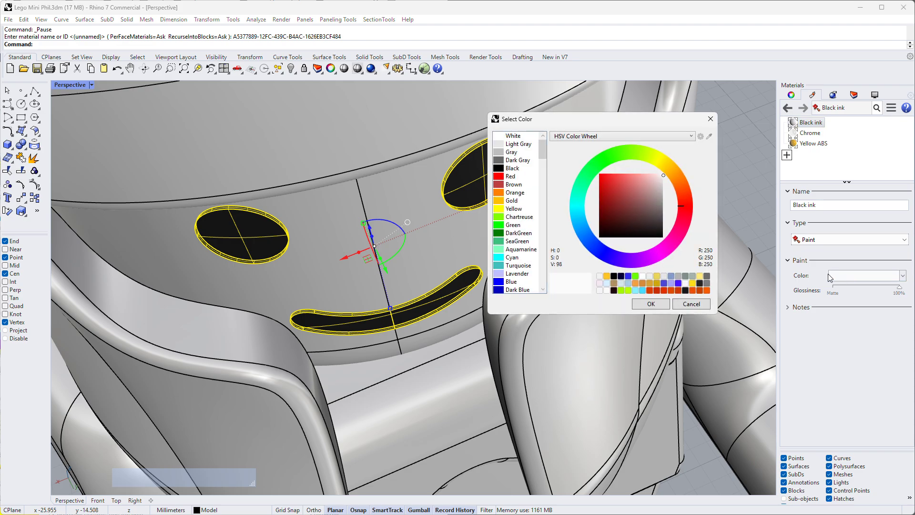
left_click(499, 169)
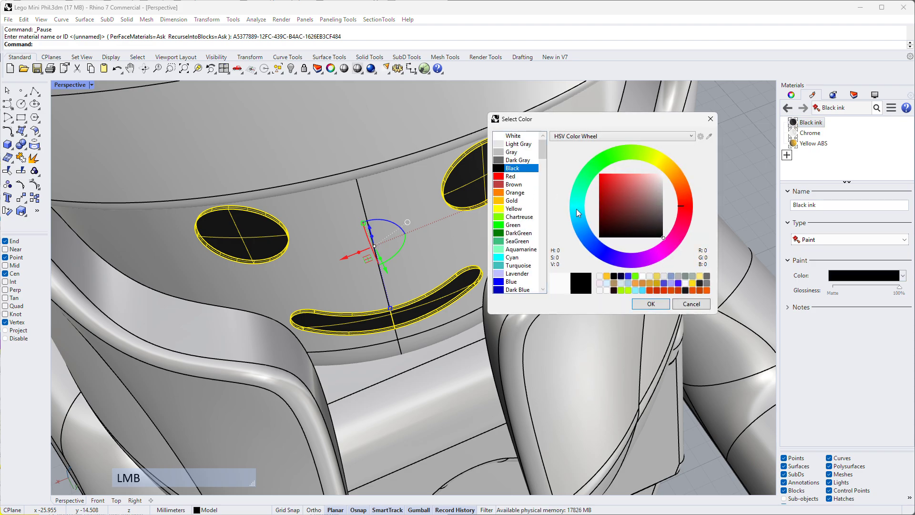
left_click(650, 304)
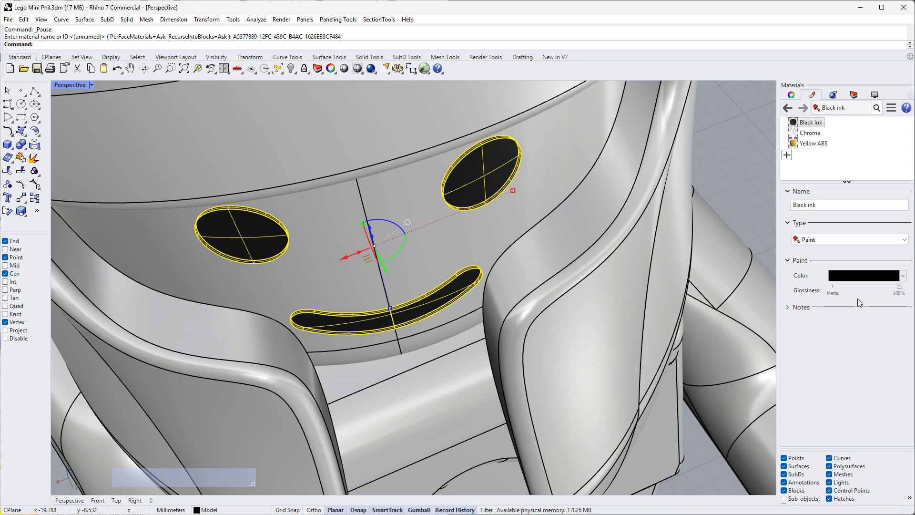
- Reduce the Black ink material's glossiness to 55% and deselect the eye and mouth faces
left_click_drag(899, 293, 868, 291)
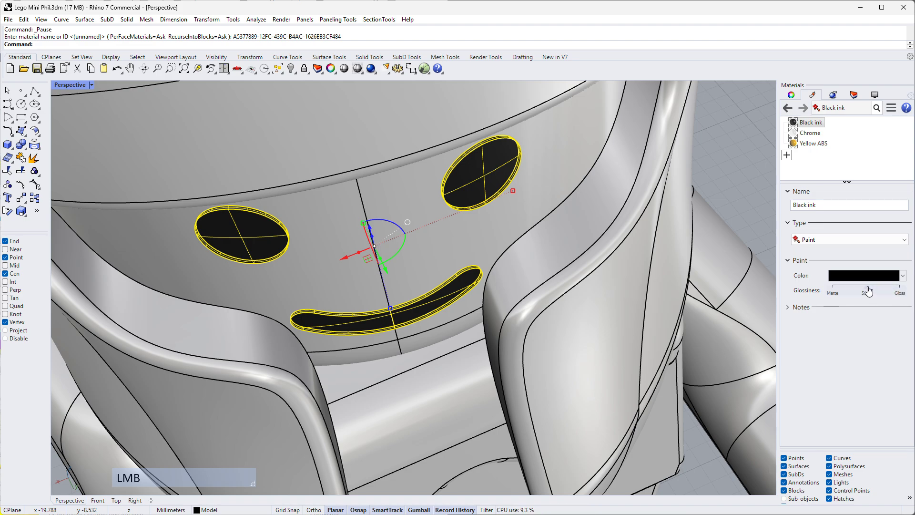
scroll(690, 253, "down", 16)
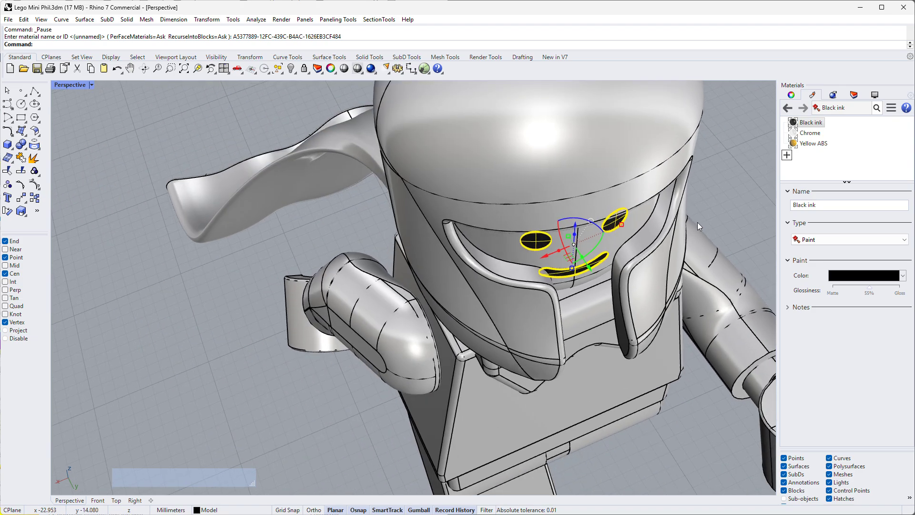
right_click_drag(697, 222, 641, 206)
left_click(644, 214)
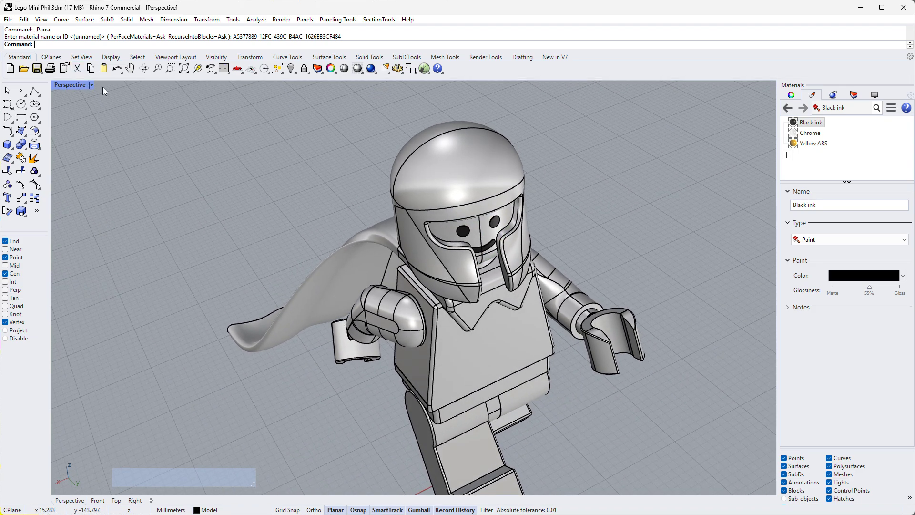
- Set the Perspective viewport to Rendered display, restore the four-viewport layout and frame the whole minifigure
left_click(93, 84)
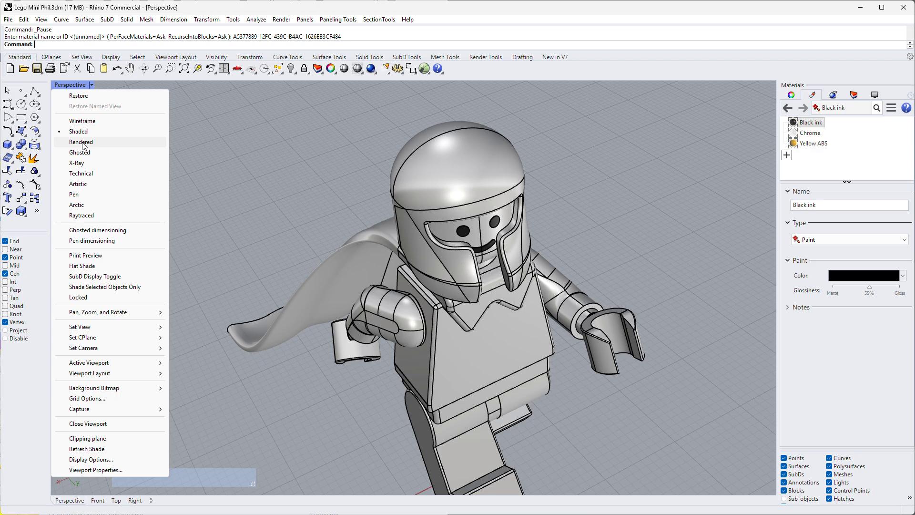
left_click(83, 142)
left_click(629, 205)
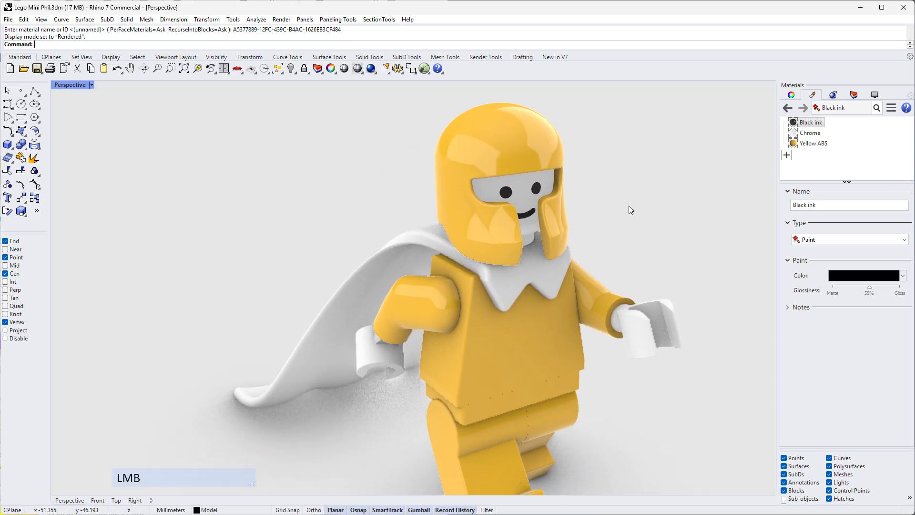
double_click(69, 86)
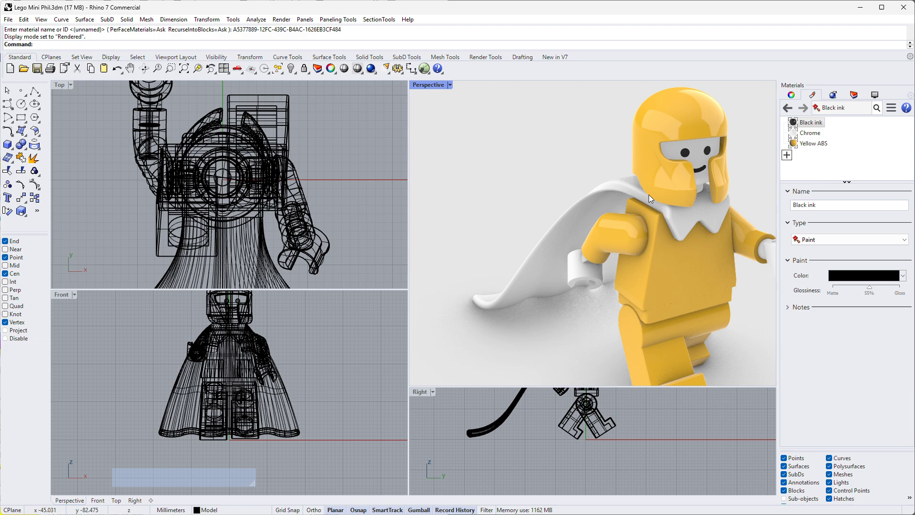
scroll(721, 186, "down", 3)
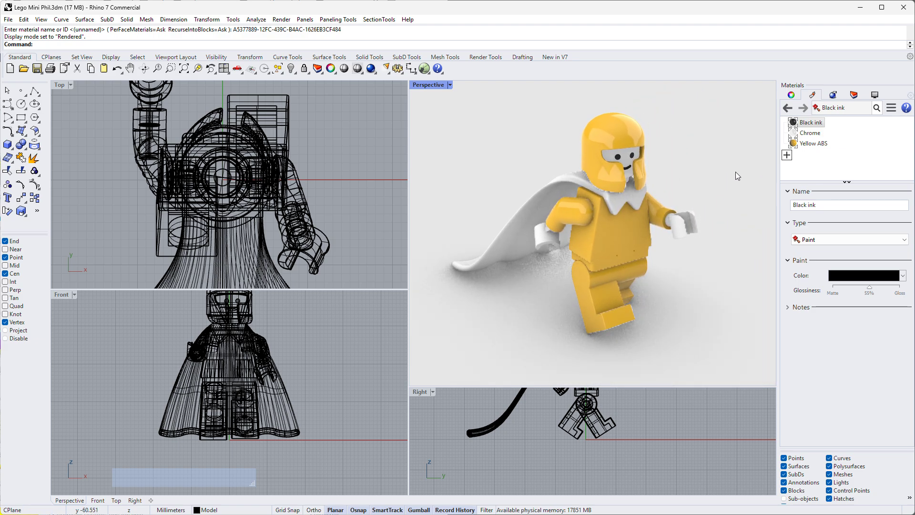
left_click(722, 181)
scroll(697, 127, "up", 1)
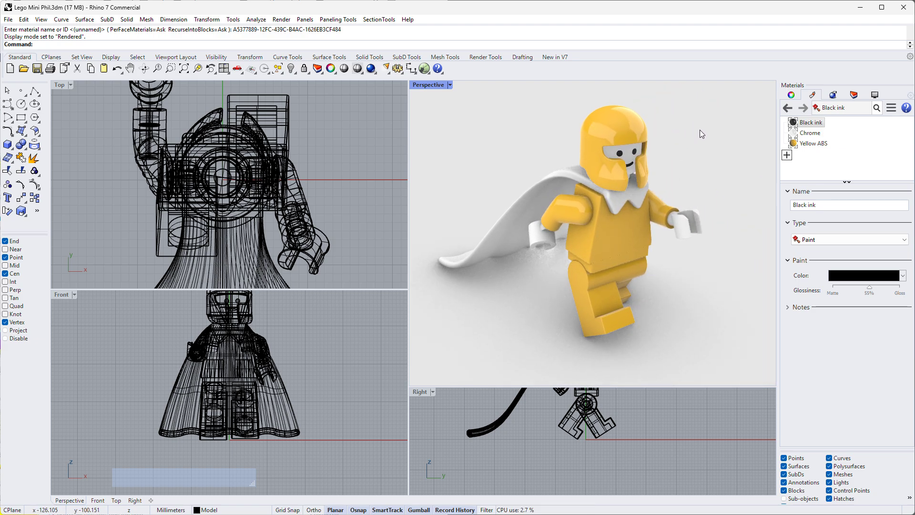
- Create a new Plastic material and name it Blue ABS
left_click(788, 156)
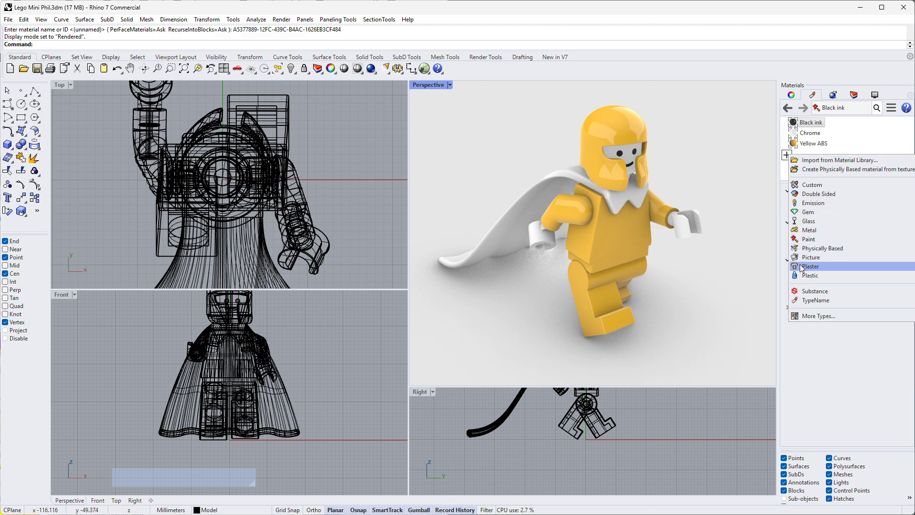
left_click(811, 275)
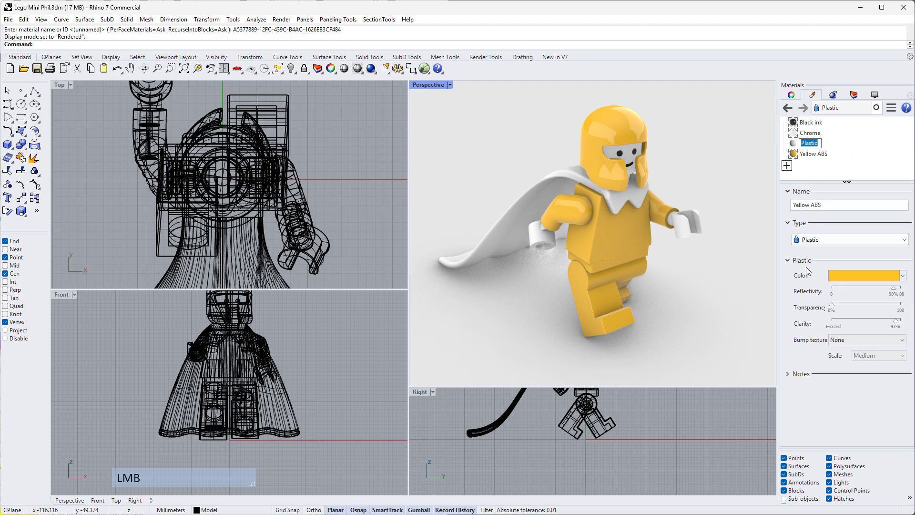
left_click(816, 208)
left_click_drag(817, 207, 776, 220)
type("Blue")
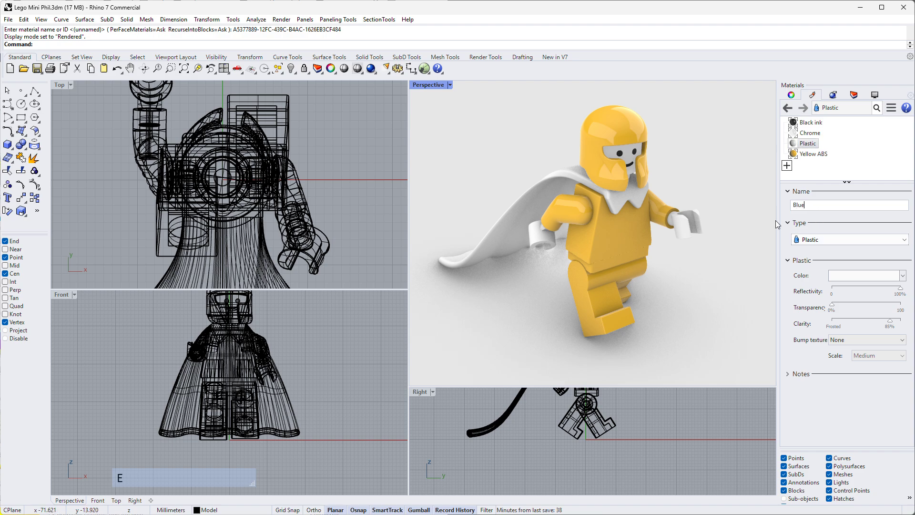
type(" ABS")
left_click(811, 143)
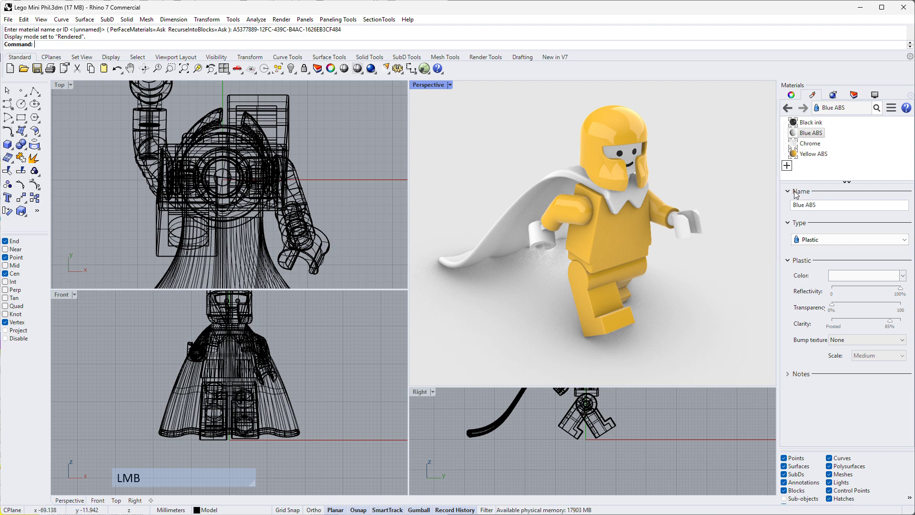
- Give the Blue ABS material a blue color (H 235, S 67, V 100), 90% clarity and 86% reflectivity
left_click(865, 276)
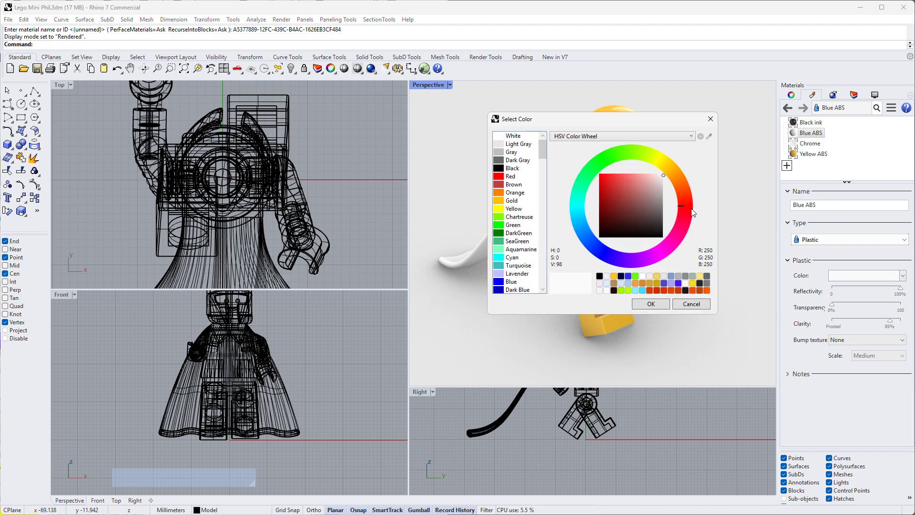
left_click_drag(689, 210, 594, 239)
left_click(654, 177)
left_click_drag(653, 177, 621, 174)
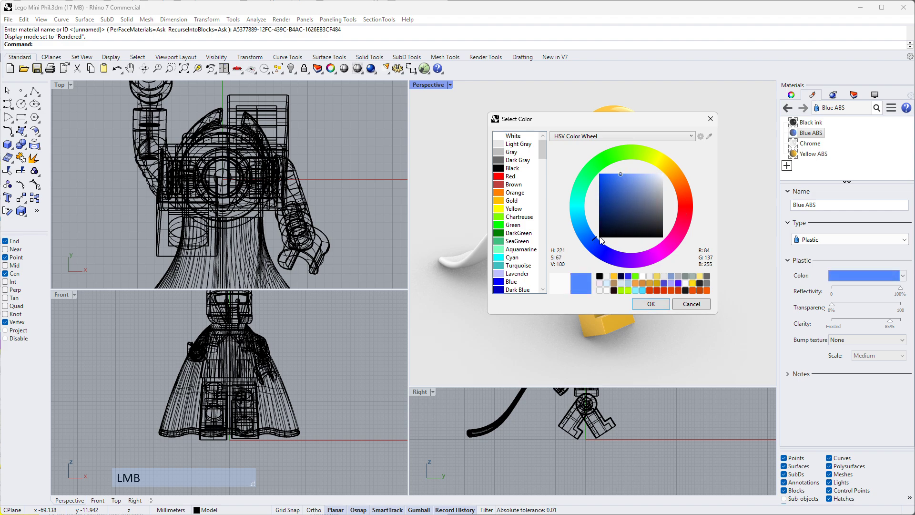
left_click_drag(596, 244, 603, 246)
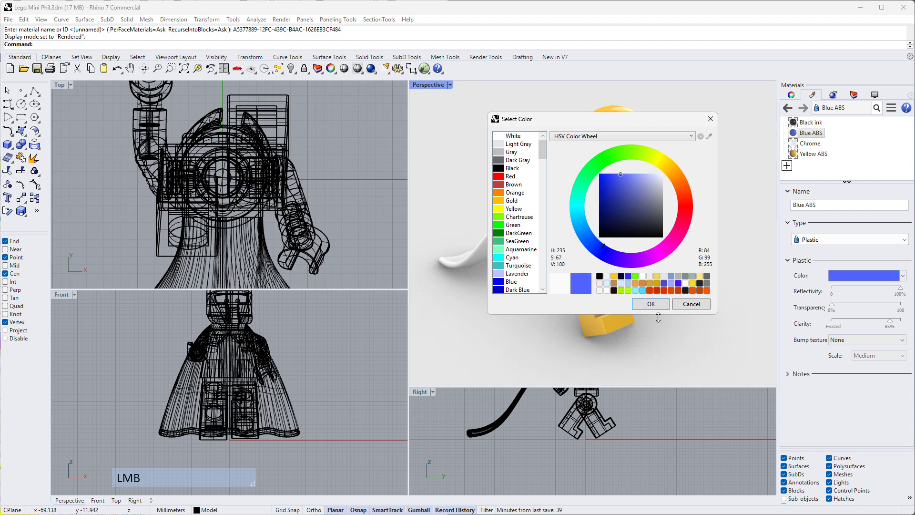
left_click(653, 305)
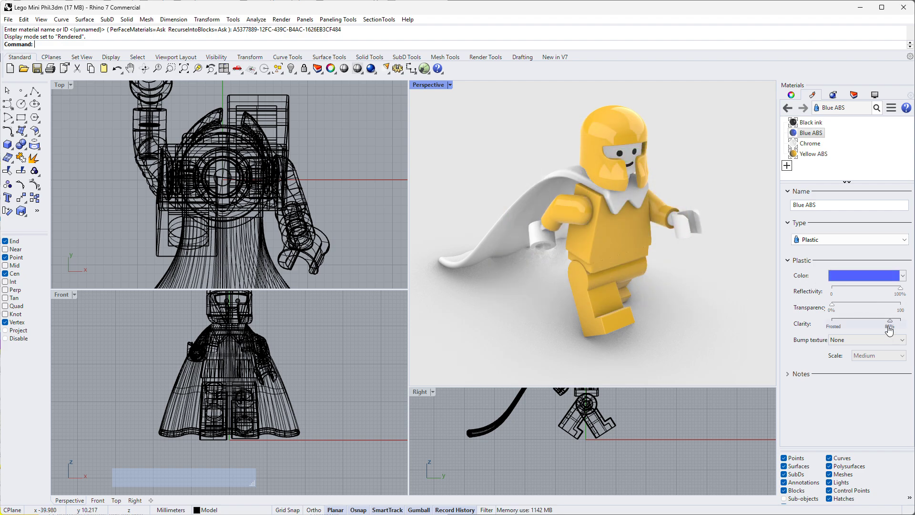
left_click_drag(892, 324, 895, 324)
left_click_drag(901, 288, 891, 288)
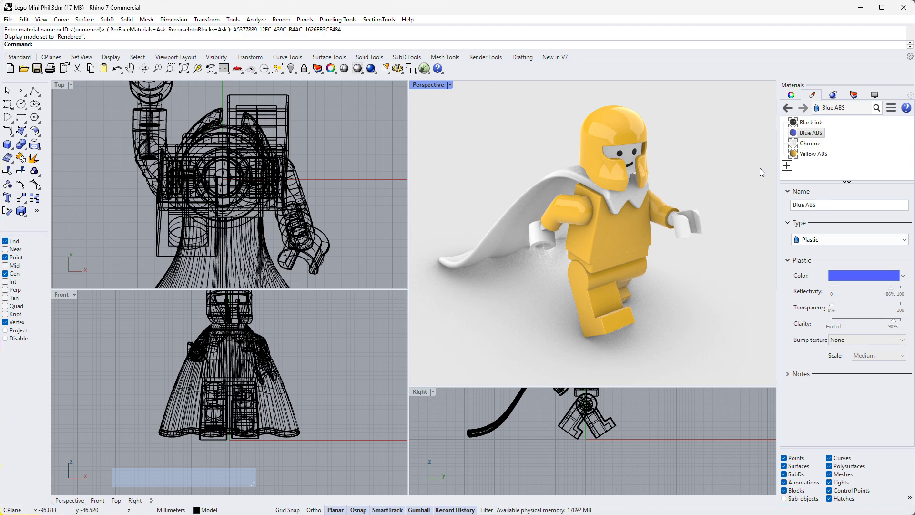
- Assign the Blue ABS material to the minifigure's cape in the Perspective viewport
left_click_drag(810, 133, 572, 176)
scroll(573, 166, "up", 4)
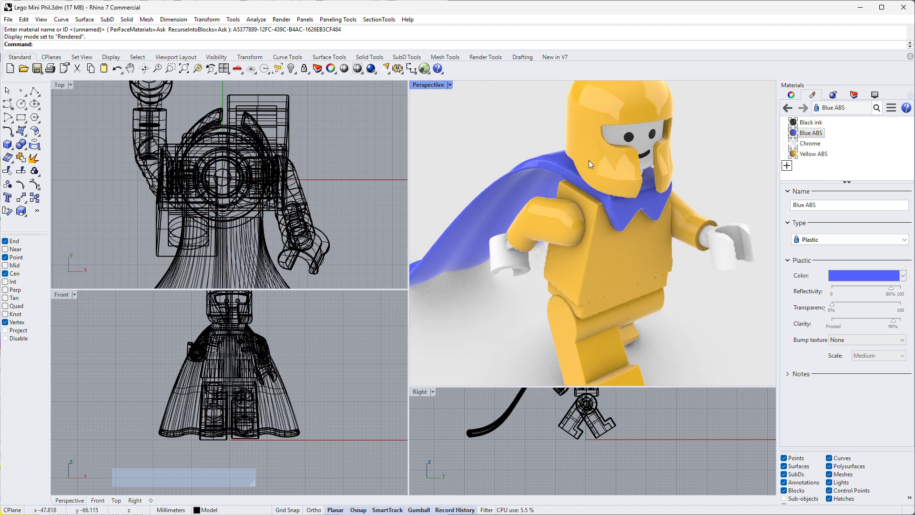
scroll(588, 160, "down", 4)
right_click_drag(598, 177, 665, 146)
- Create a new Metal material and set its color to Stainless steel
left_click(820, 172)
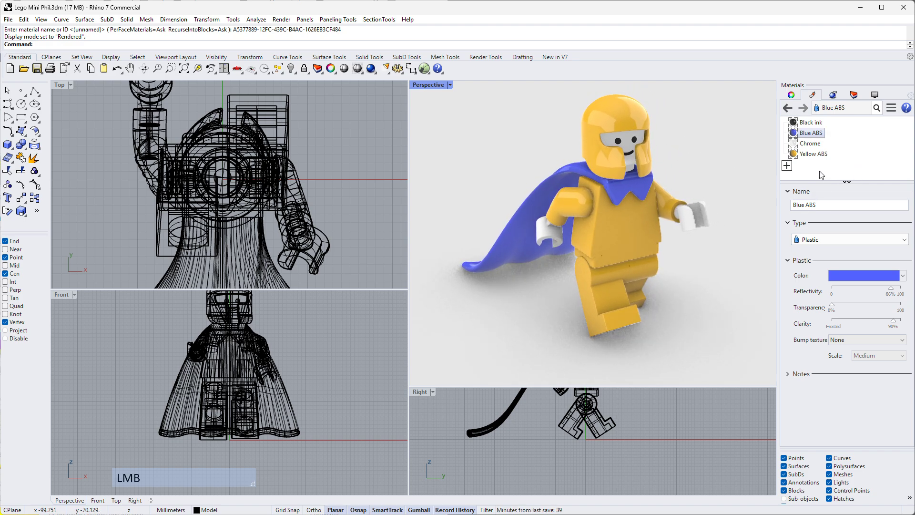
left_click(787, 165)
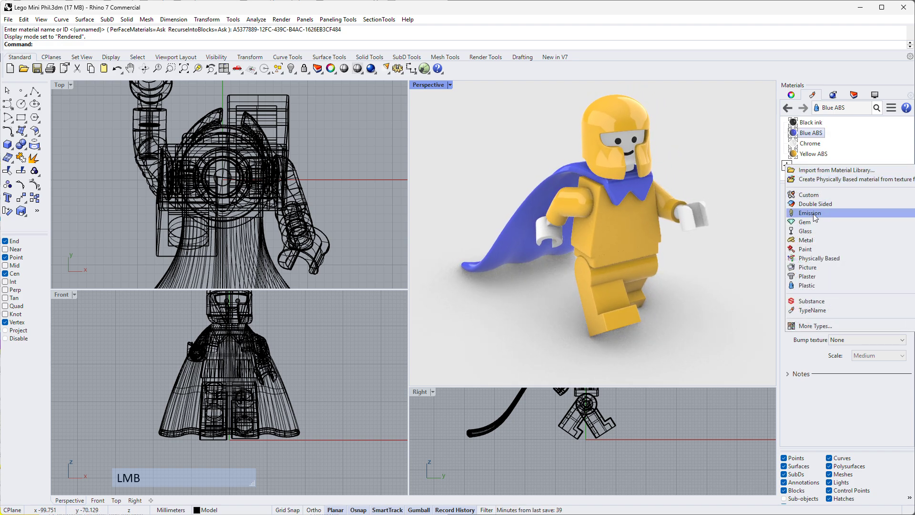
left_click(806, 240)
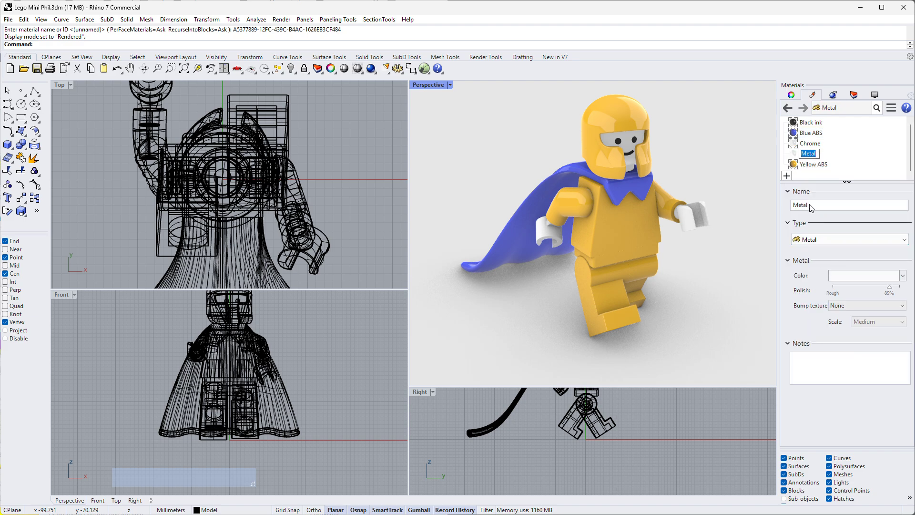
left_click(843, 276)
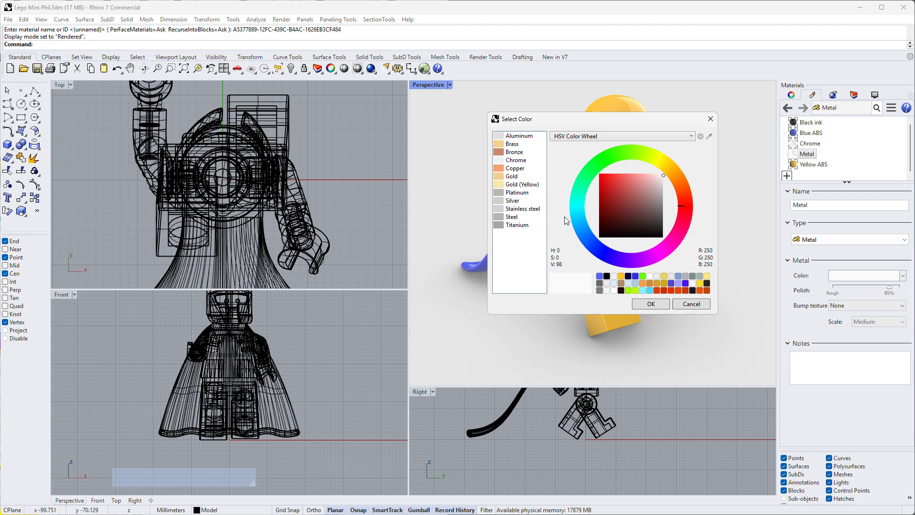
left_click(506, 209)
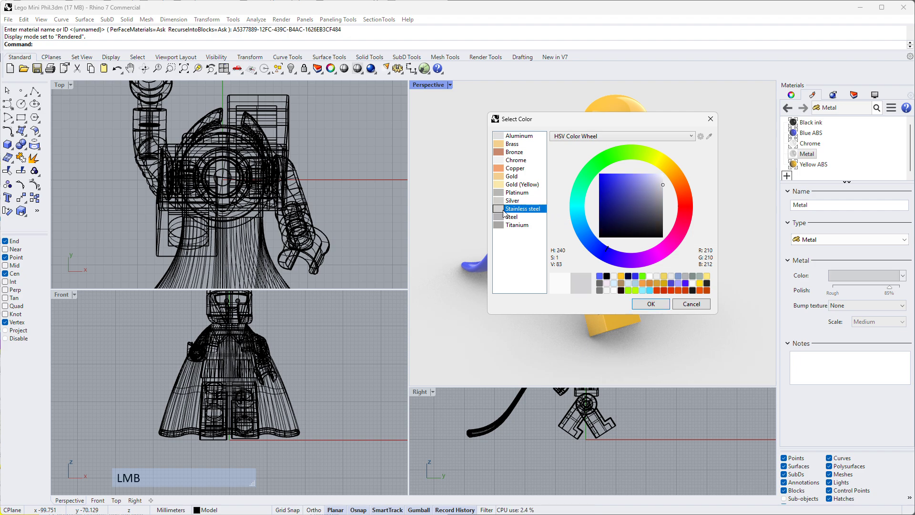
left_click(649, 306)
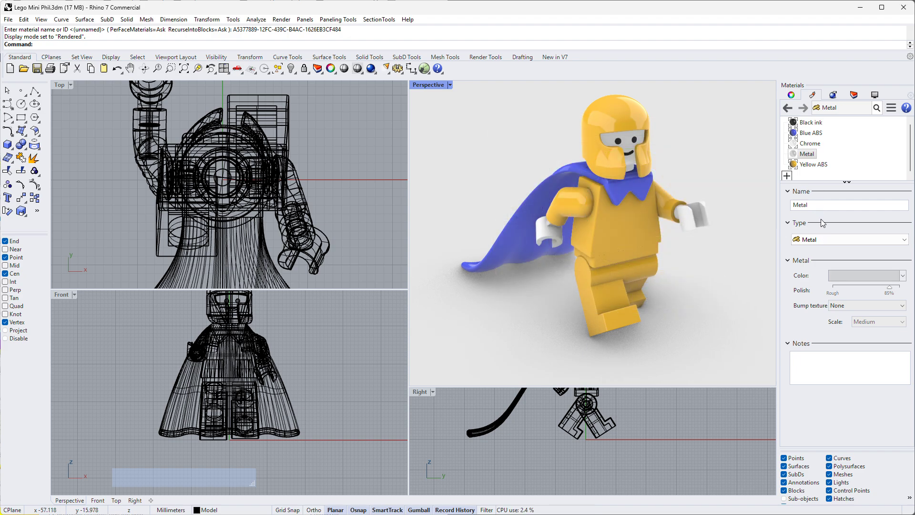
- Rename the new Metal material as SS
double_click(811, 205)
type("SS")
left_click(827, 205)
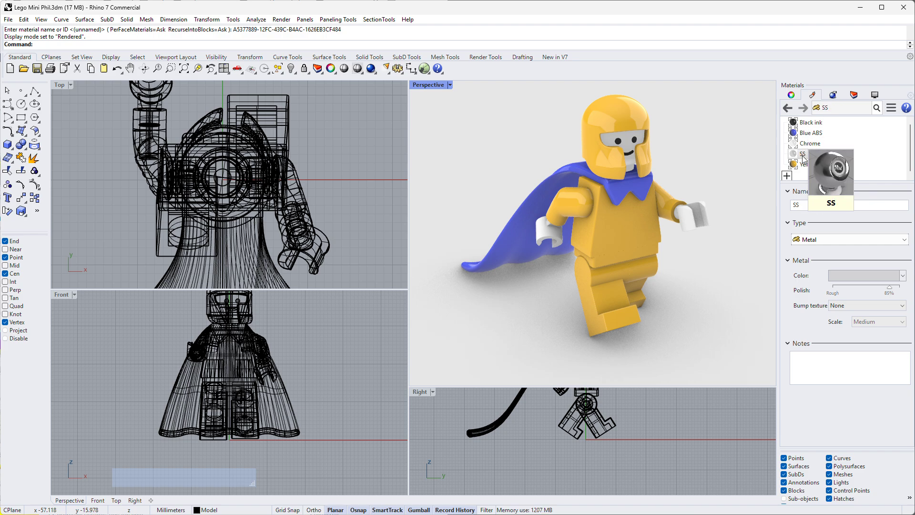
- Assign the SS metal material to both of the minifigure's hands in the Perspective viewport
left_click_drag(803, 154, 553, 242)
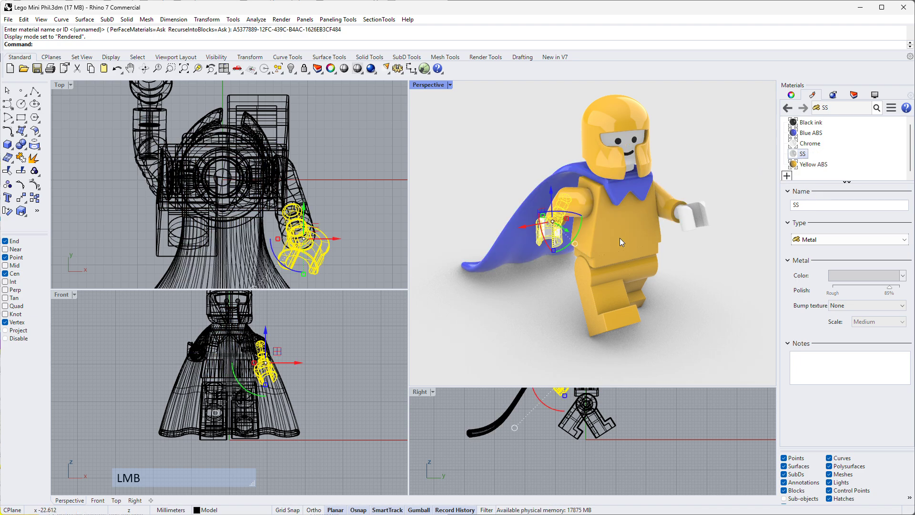
left_click_drag(803, 153, 697, 207)
right_click_drag(715, 202, 650, 180)
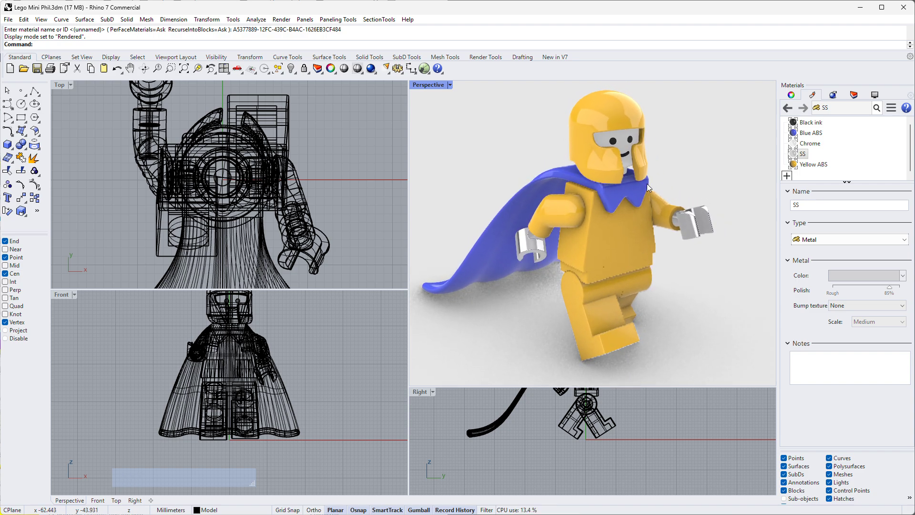
scroll(651, 179, "down", 2)
right_click_drag(711, 205, 734, 160)
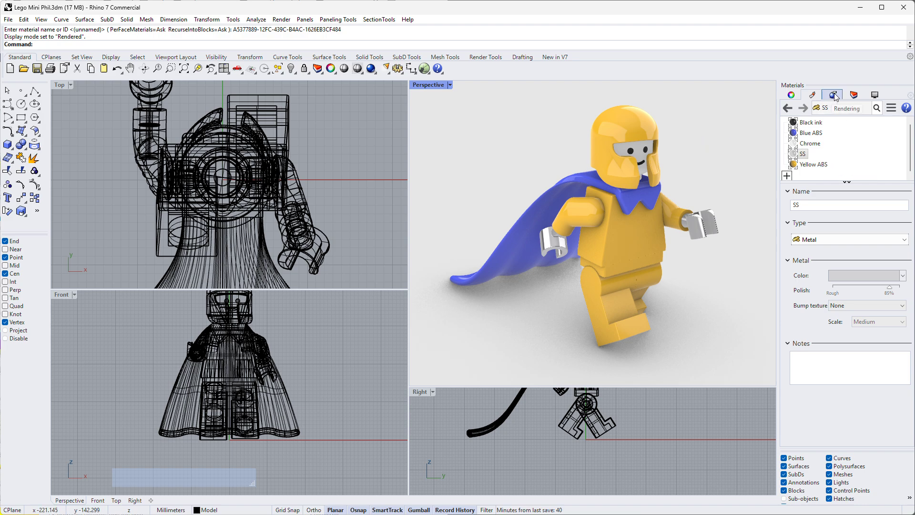
- Review the Perspective view properties, then select the helmet and review its object properties and assigned material
left_click(791, 95)
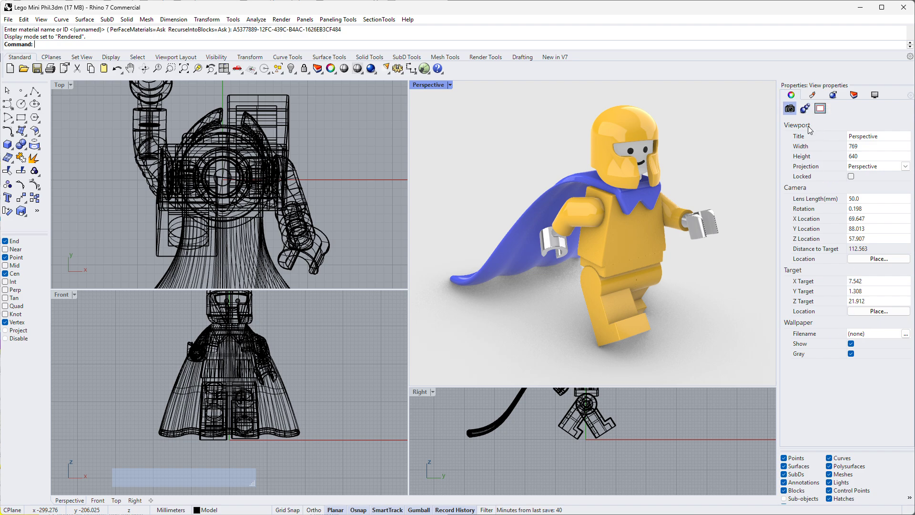
left_click(759, 137)
left_click(628, 125)
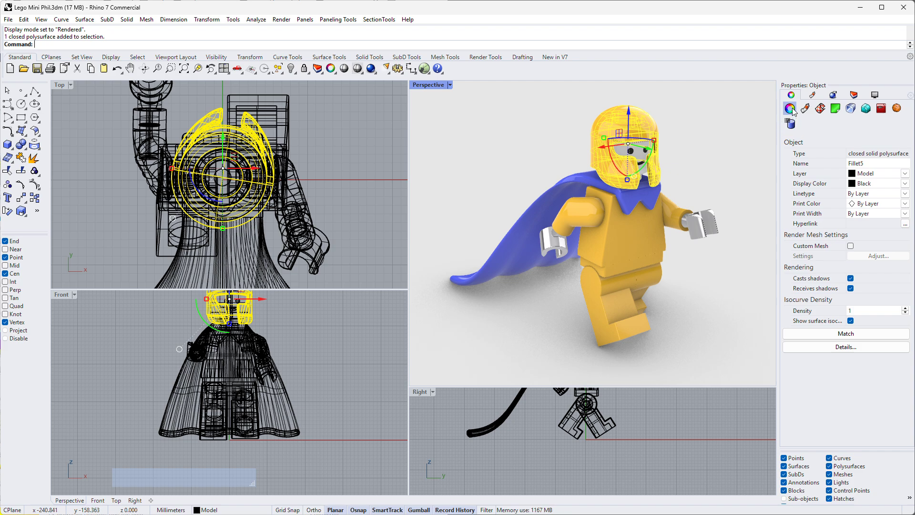
left_click(813, 95)
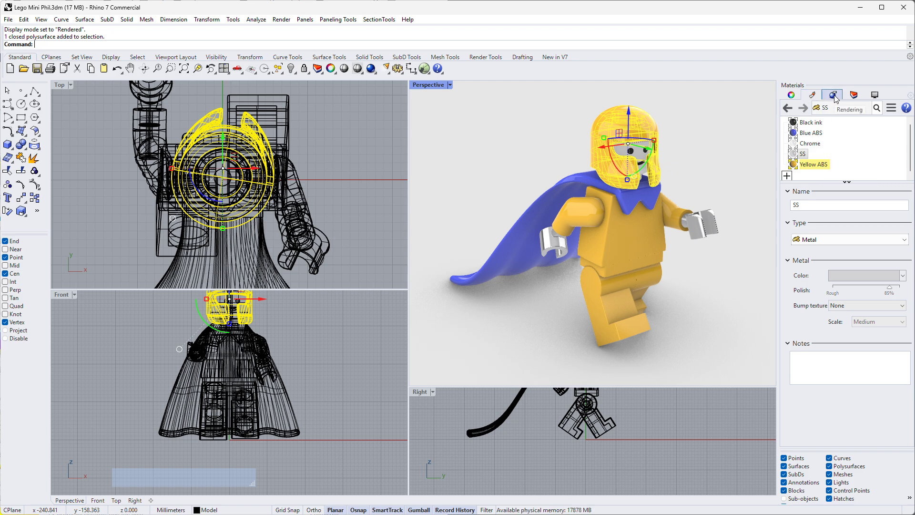
- Show the Rendering settings and collapse the Resolution and Quality, Backdrop and Lighting sections
left_click(835, 95)
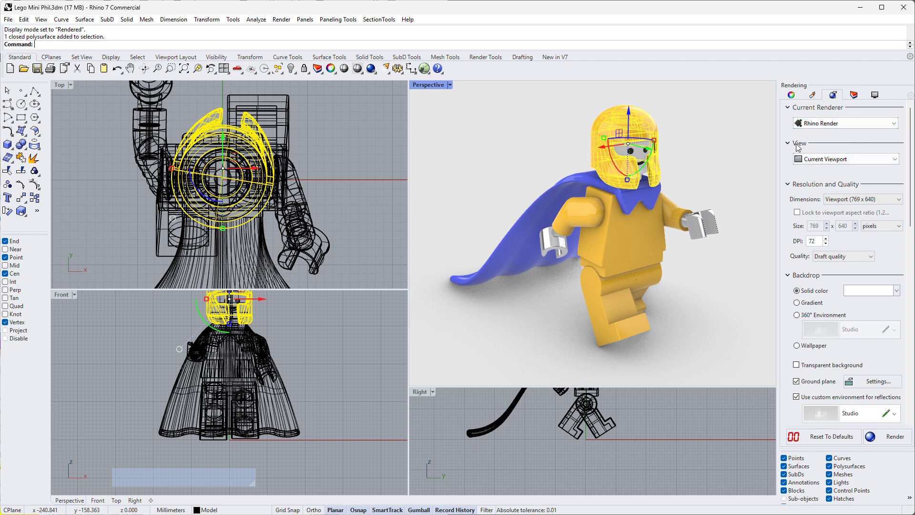
left_click(816, 185)
left_click(792, 199)
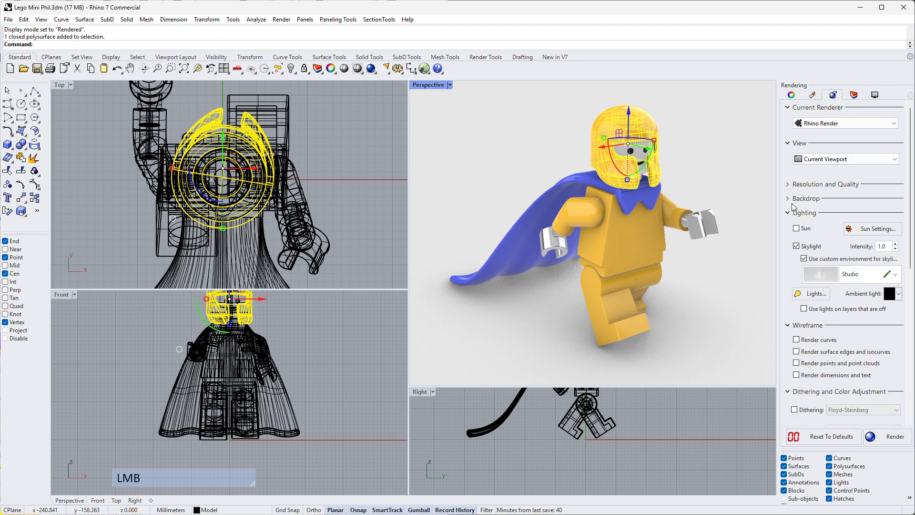
left_click(791, 213)
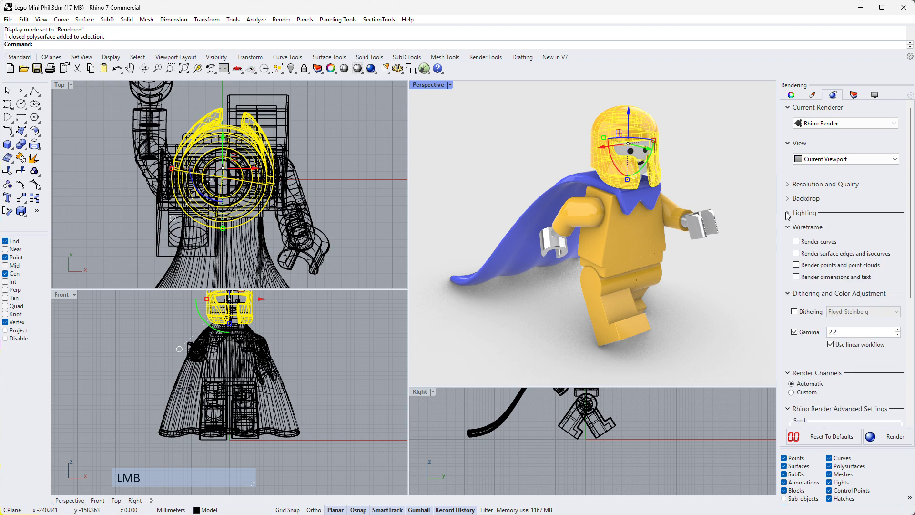
- Choose Rhino Render as the current renderer and Current Viewport as the view to render
left_click(818, 124)
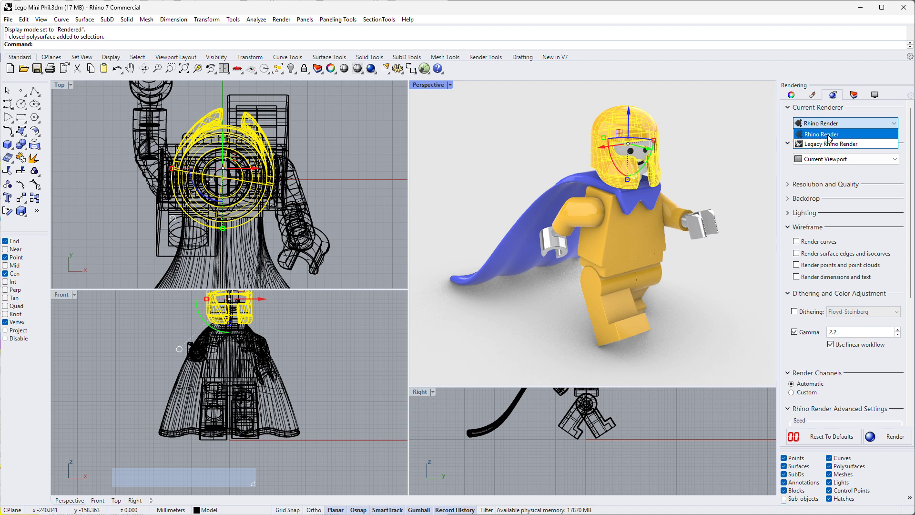
left_click(828, 135)
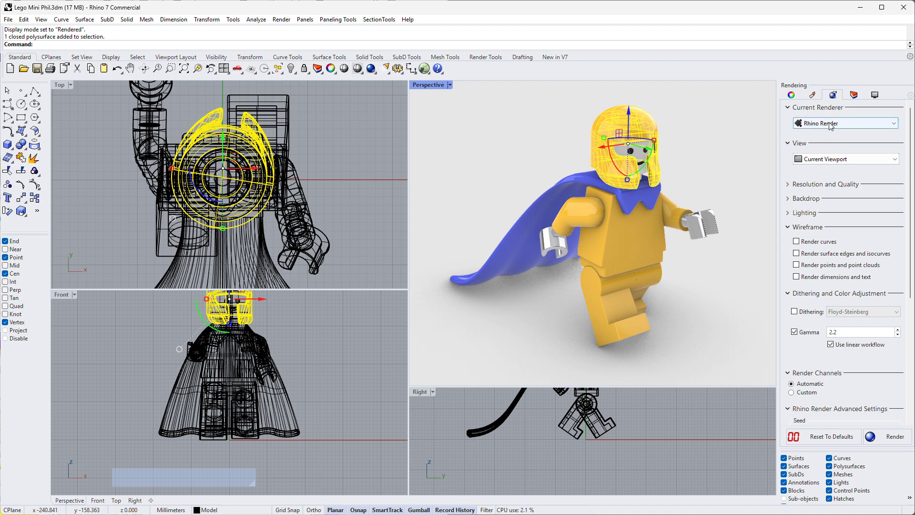
left_click(828, 161)
left_click(815, 158)
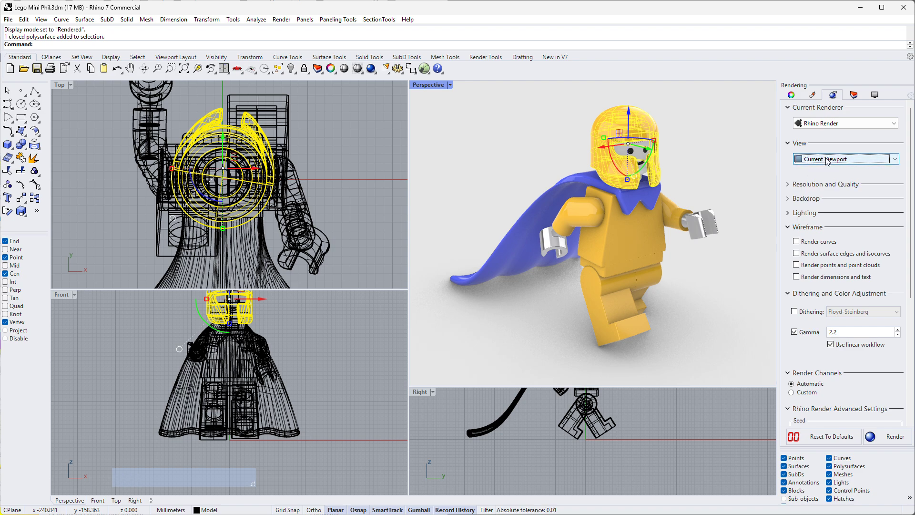
- Set custom render dimensions locked to the viewport aspect ratio, with a width of 2000 pixels
left_click(793, 185)
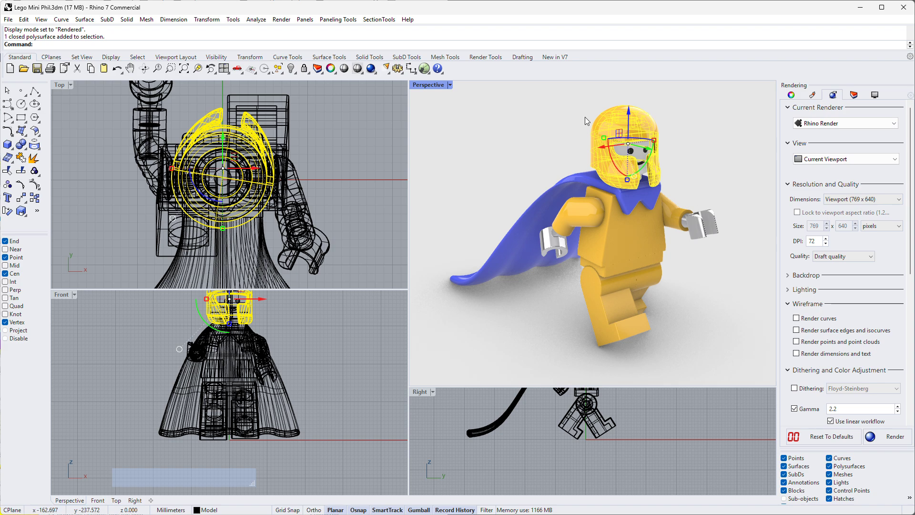
left_click(838, 202)
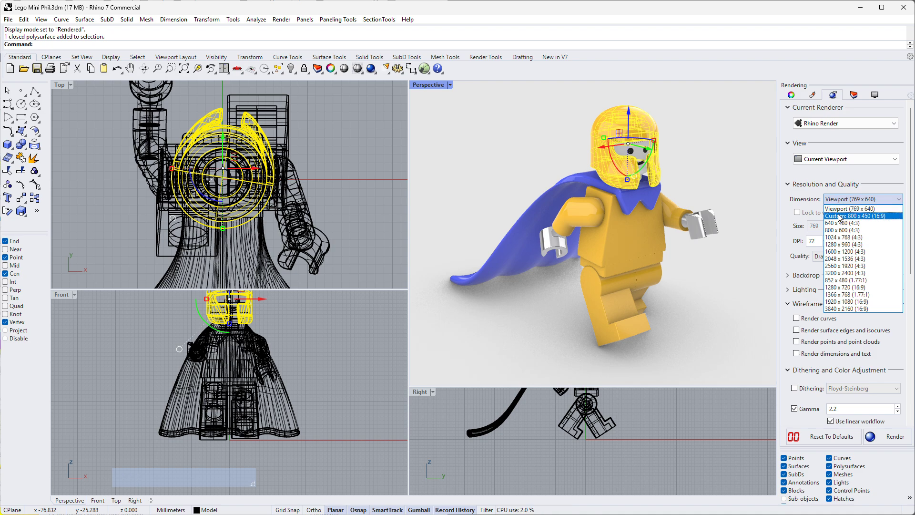
left_click(839, 216)
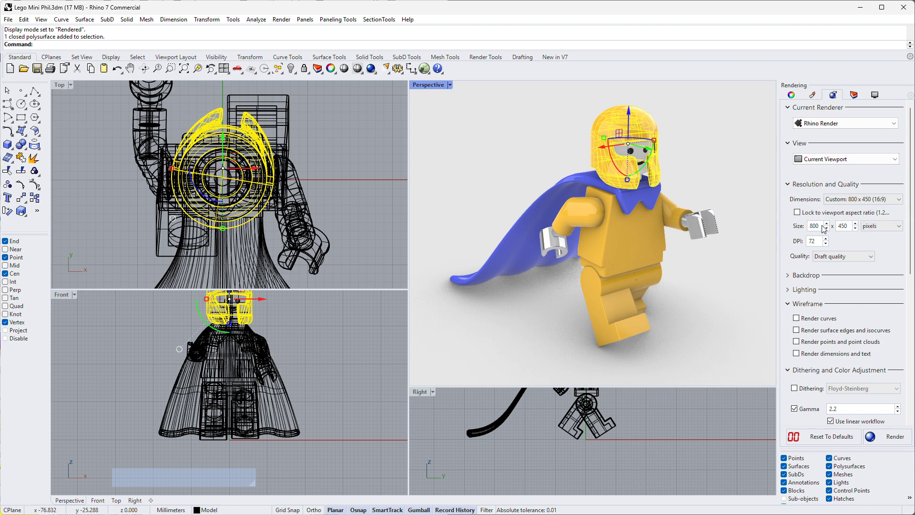
double_click(820, 225)
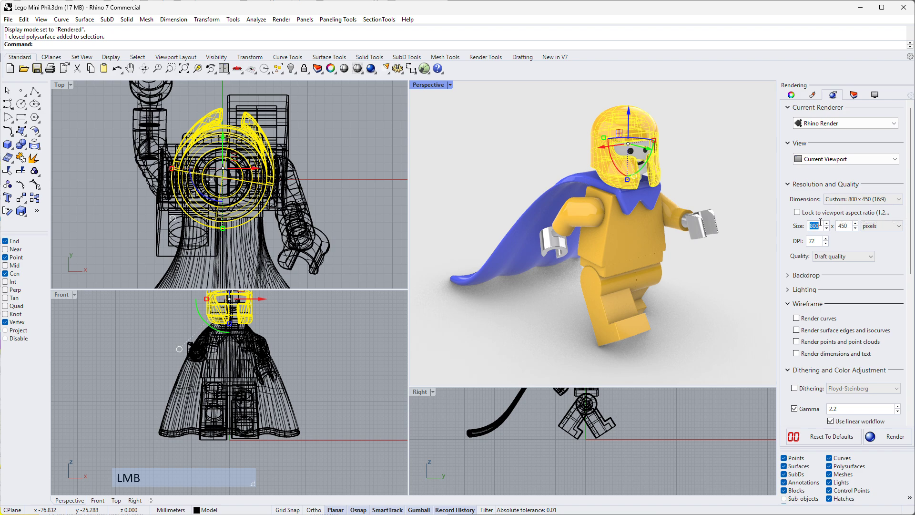
left_click(797, 213)
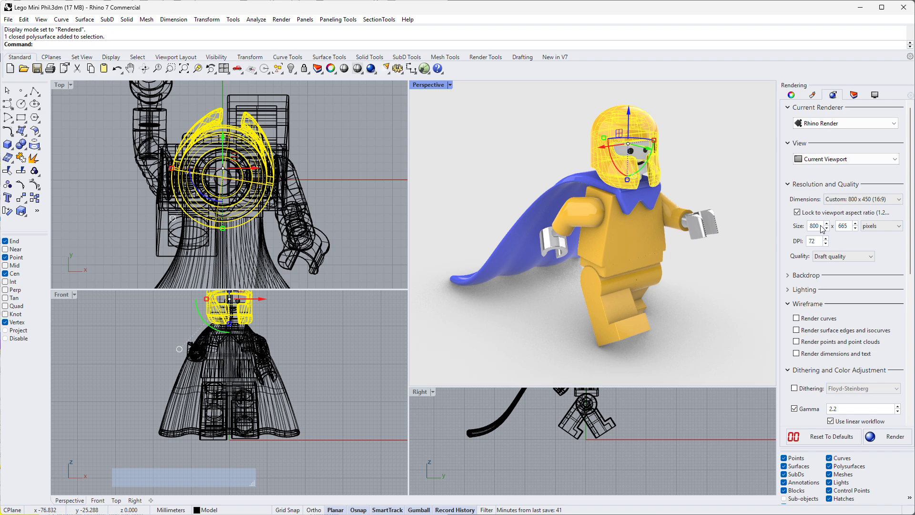
left_click(819, 226)
type("2000")
key("Return")
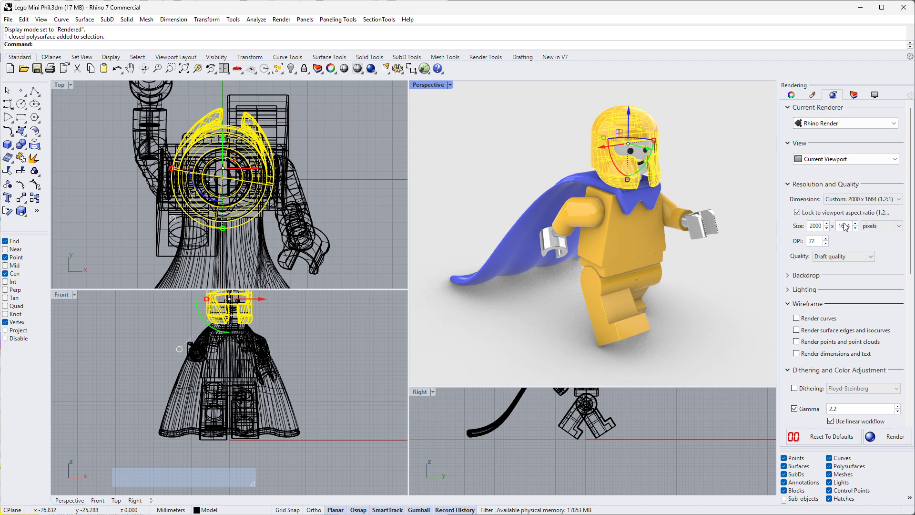
- Set the render resolution to 200 DPI
double_click(818, 240)
type("200")
key("Return")
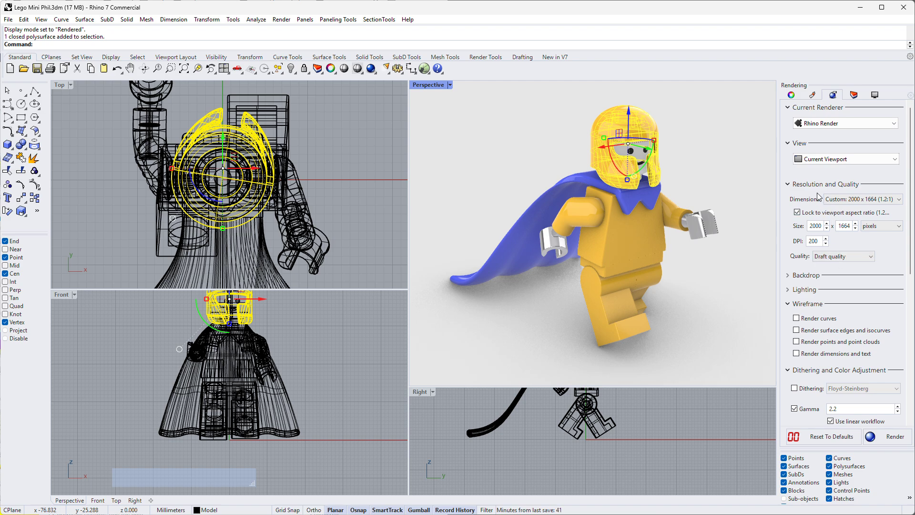
- Choose Draft quality for the render and set its dimensions to Viewport (769 x 640)
left_click(837, 257)
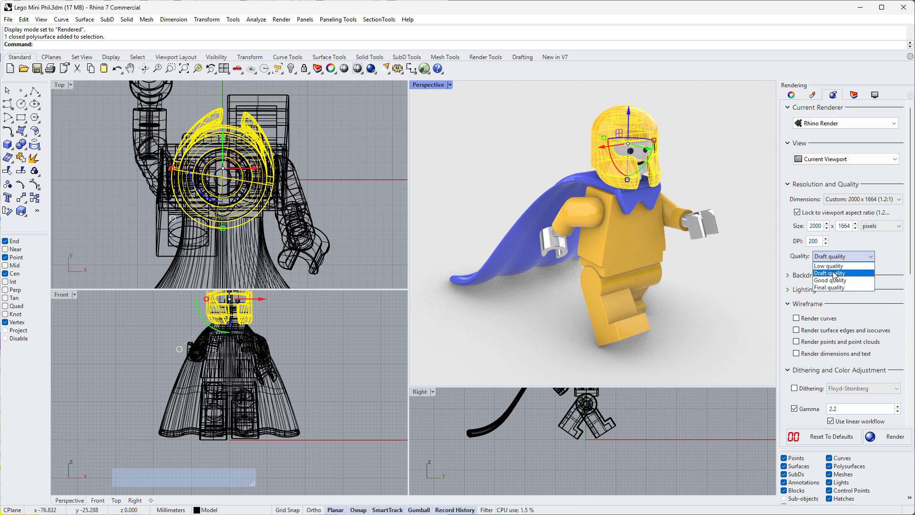
left_click(834, 274)
left_click(840, 199)
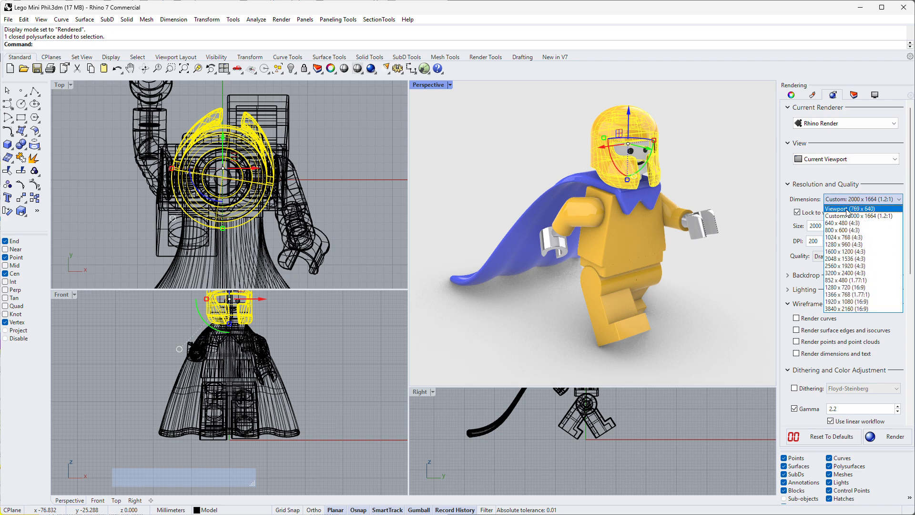
left_click(845, 209)
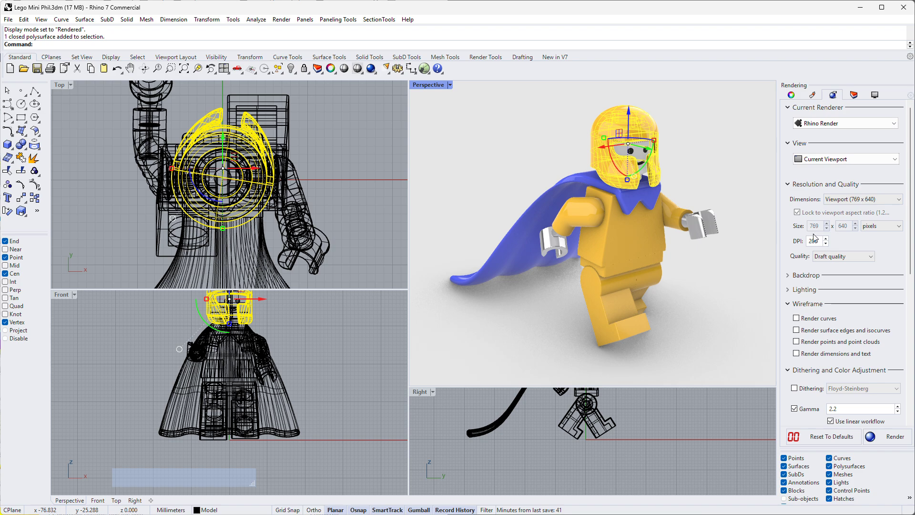
- Deselect the helmet and set the render's solid backdrop colour to a muted brownish red (RGB 160, 78, 78)
left_click(695, 150)
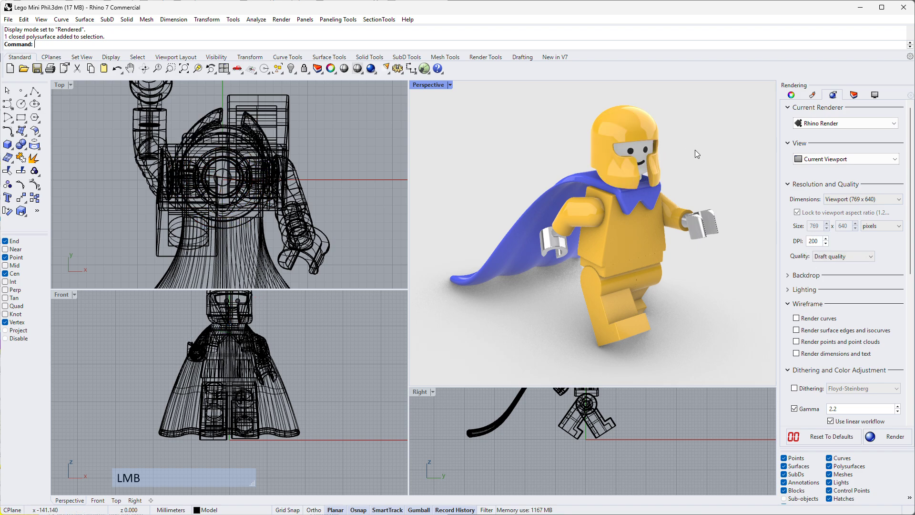
left_click(788, 276)
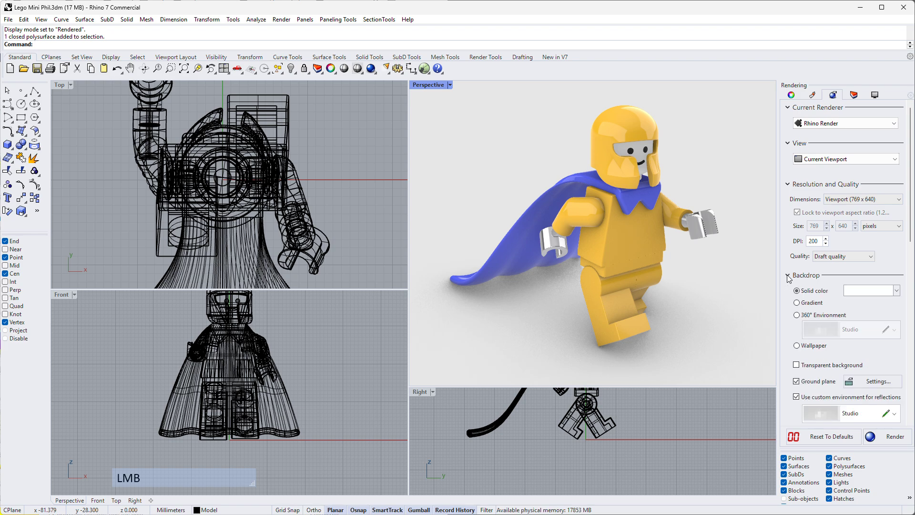
left_click(856, 294)
left_click(631, 198)
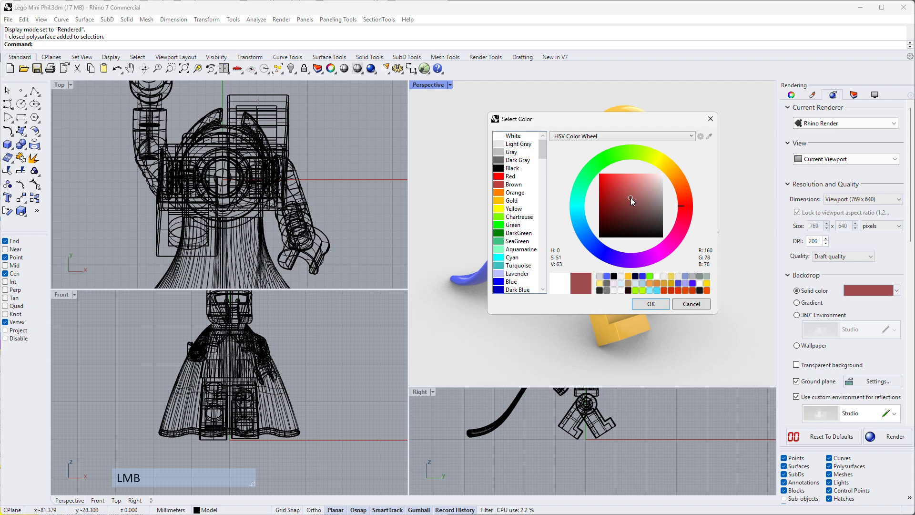
left_click(664, 304)
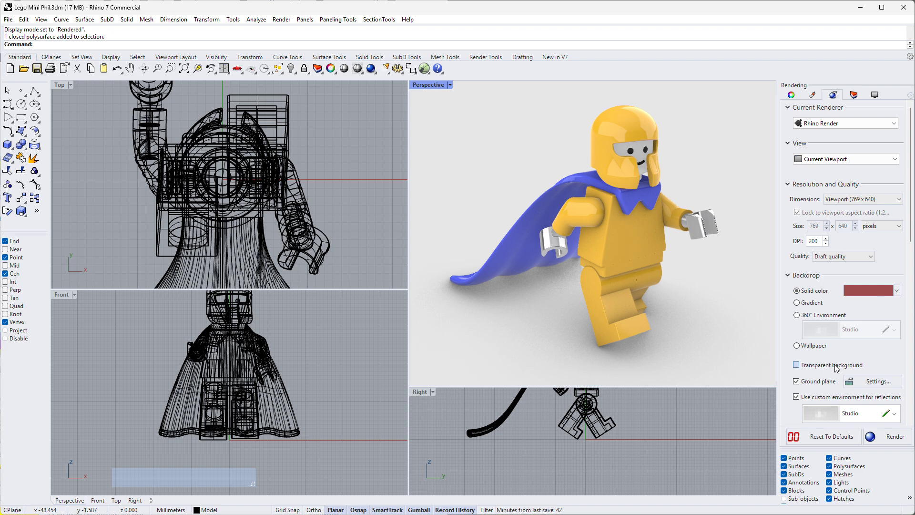
- Run a render preview of the Perspective view and move the render window fully into view
scroll(854, 343, "down", 3)
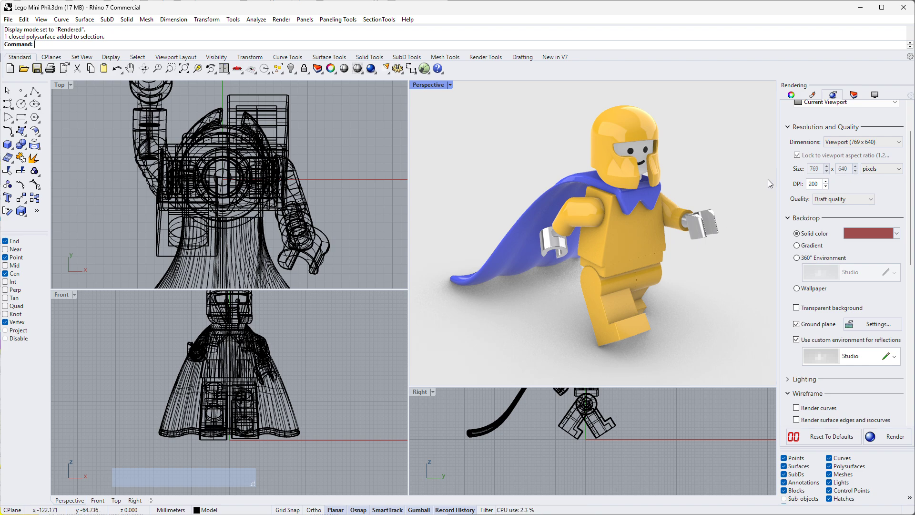
left_click(751, 173)
left_click(375, 73)
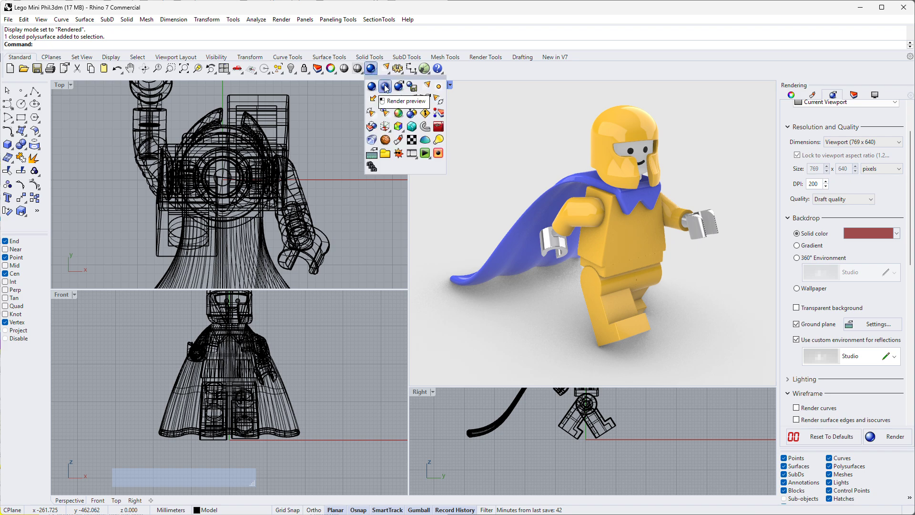
left_click(386, 87)
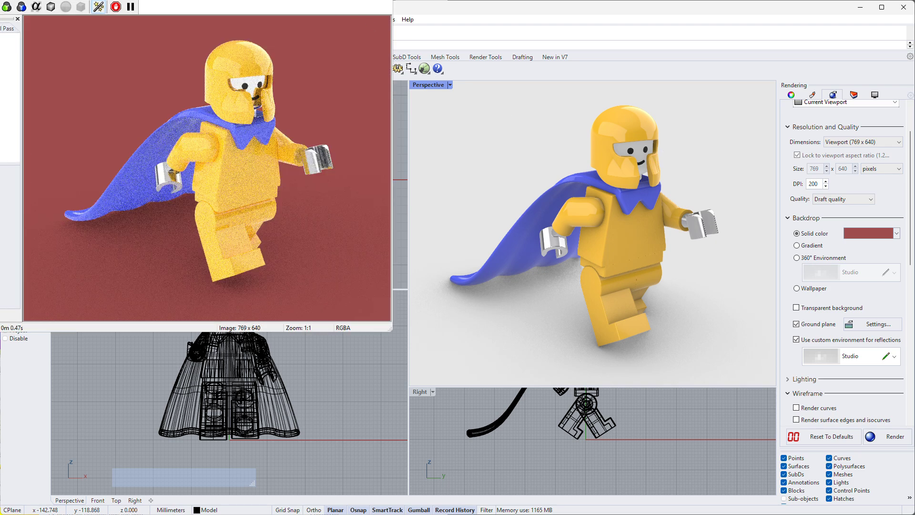
left_click_drag(321, 3, 656, 94)
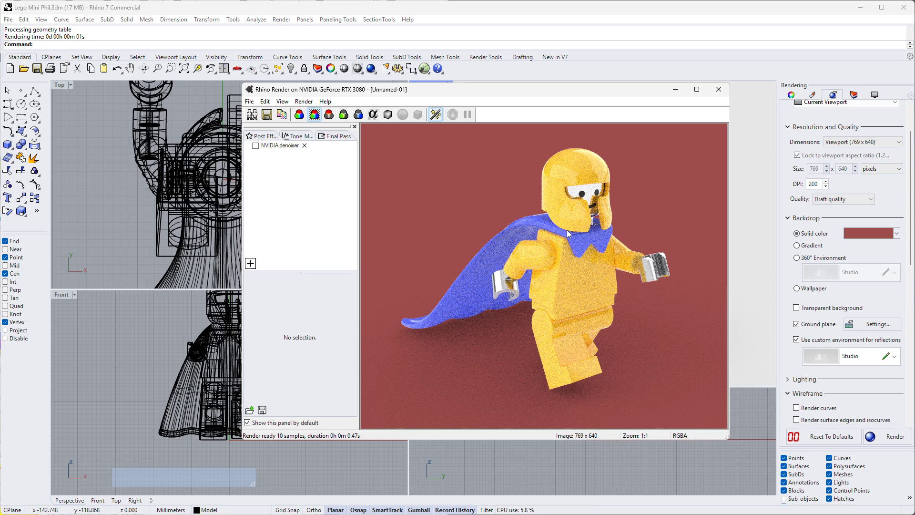
- Enable the NVIDIA denoiser on the preview render, inspect the figure, and close the render, saving the post effects to the document
scroll(556, 252, "up", 5)
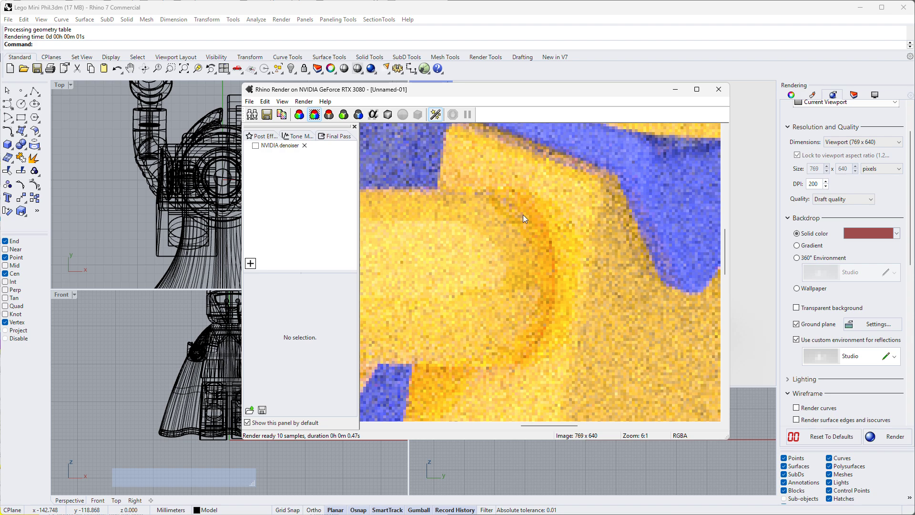
left_click(256, 146)
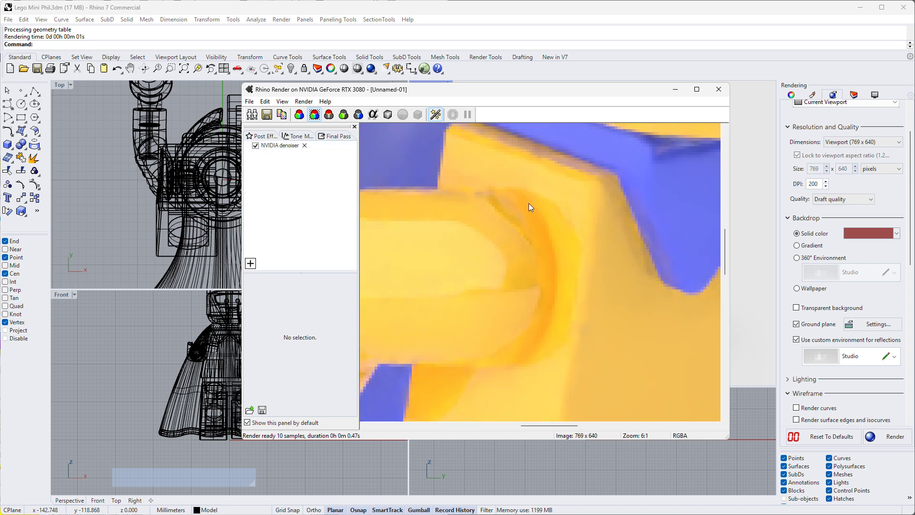
scroll(485, 199, "down", 10)
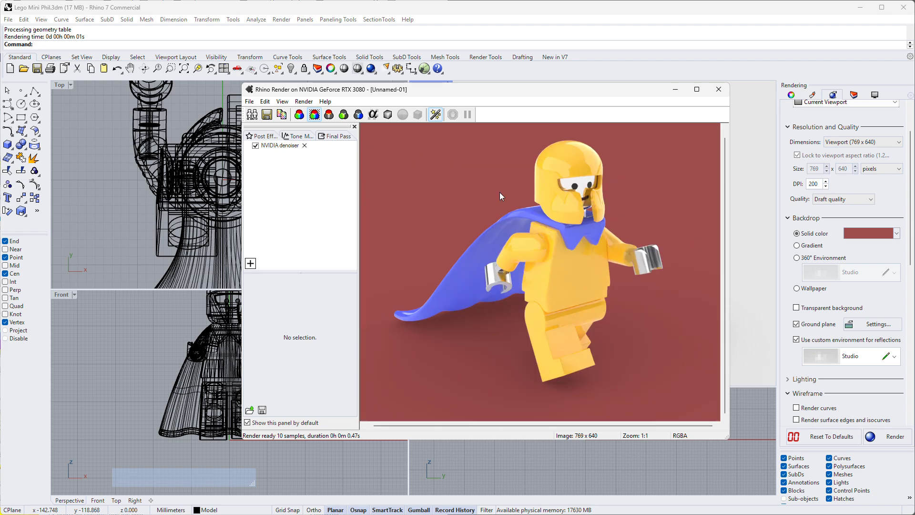
scroll(563, 242, "up", 2)
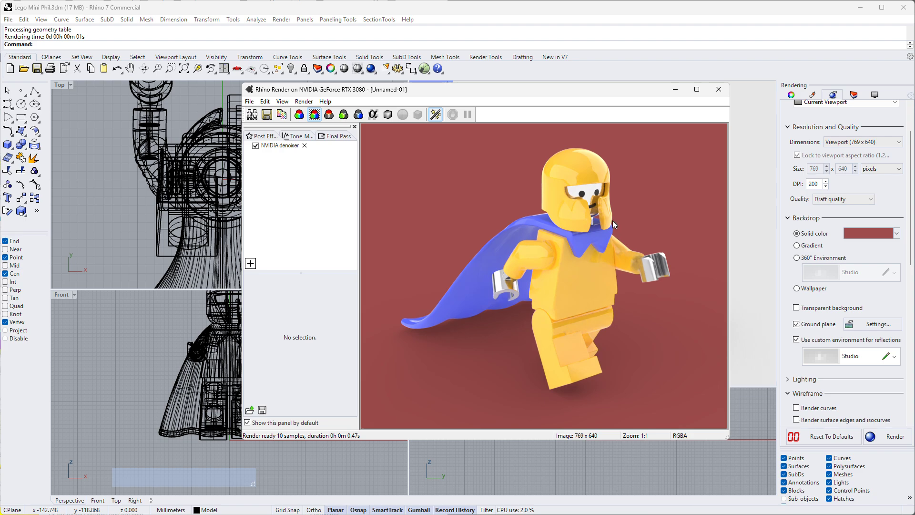
scroll(606, 213, "up", 2)
scroll(587, 184, "down", 2)
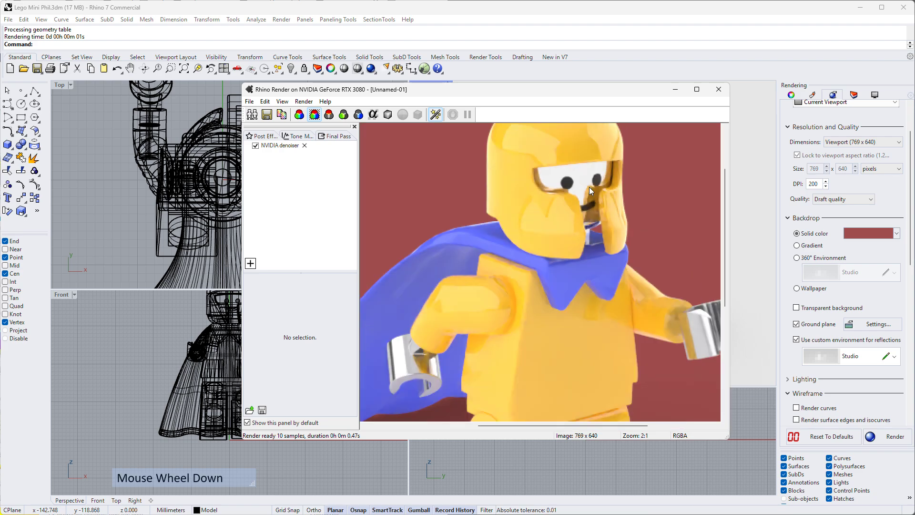
scroll(595, 205, "up", 1)
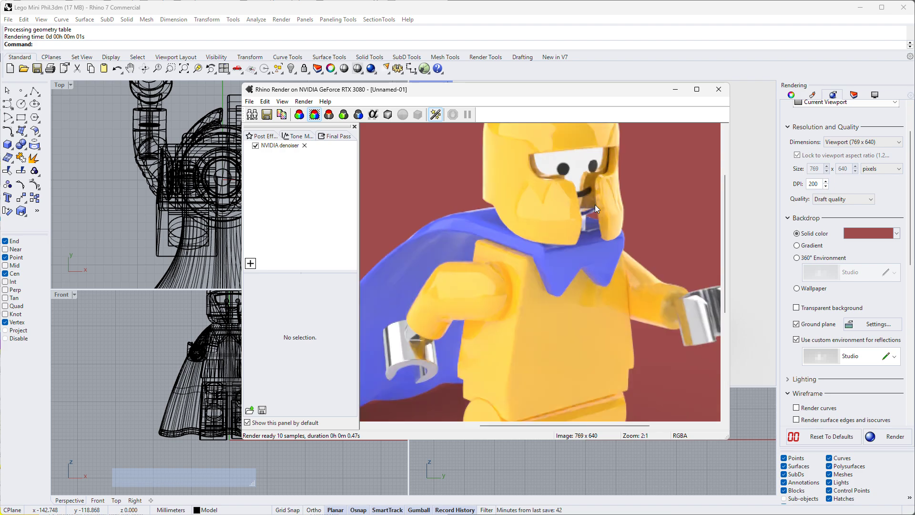
scroll(595, 204, "down", 1)
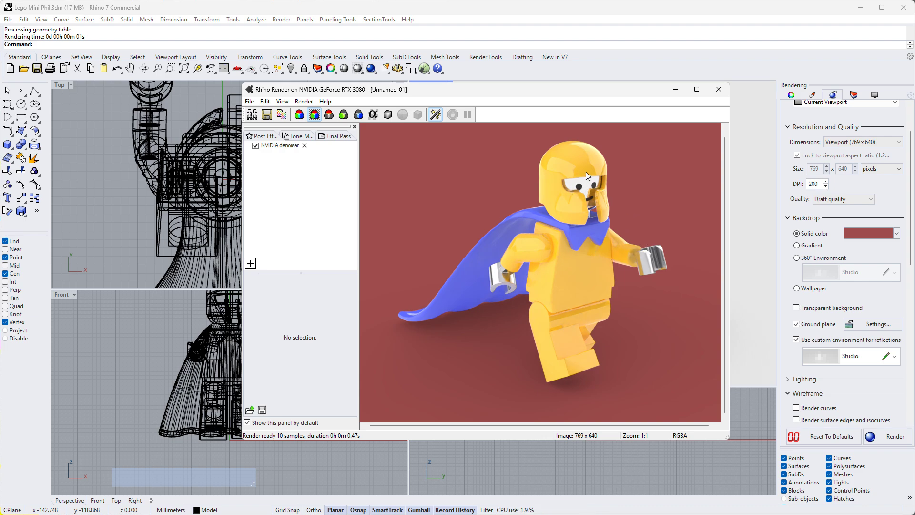
left_click(719, 89)
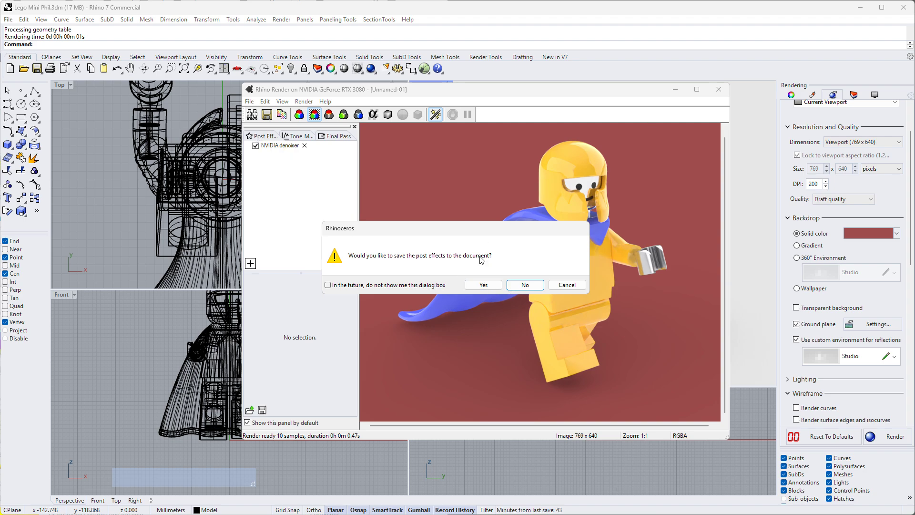
left_click(484, 285)
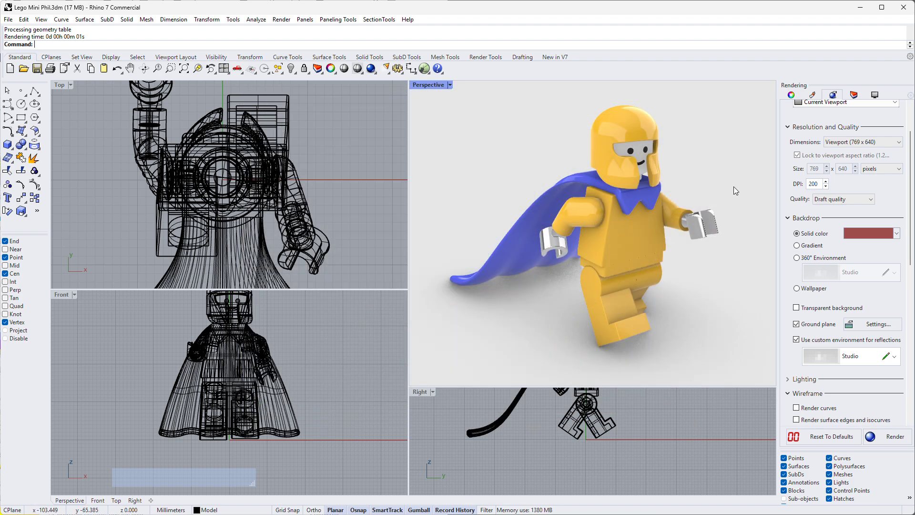
- Change the render's solid backdrop colour to a pale yellow-green
left_click(886, 233)
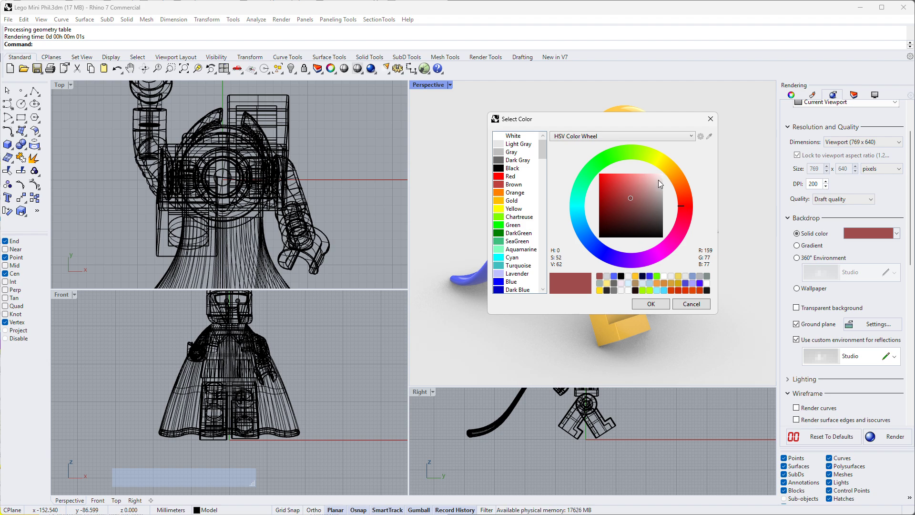
left_click_drag(661, 183, 657, 175)
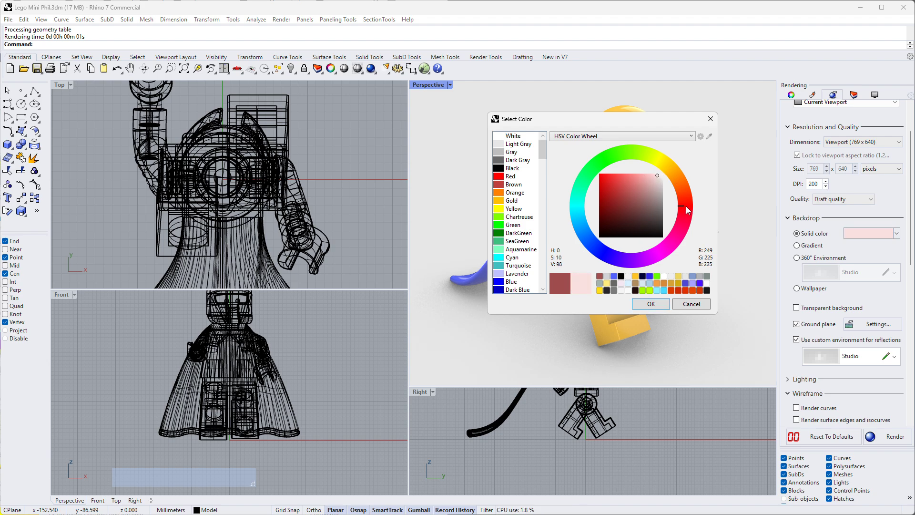
mouse_move(686, 207)
left_mouse_down()
mouse_move(657, 156)
mouse_move(648, 175)
left_mouse_up()
left_click(651, 303)
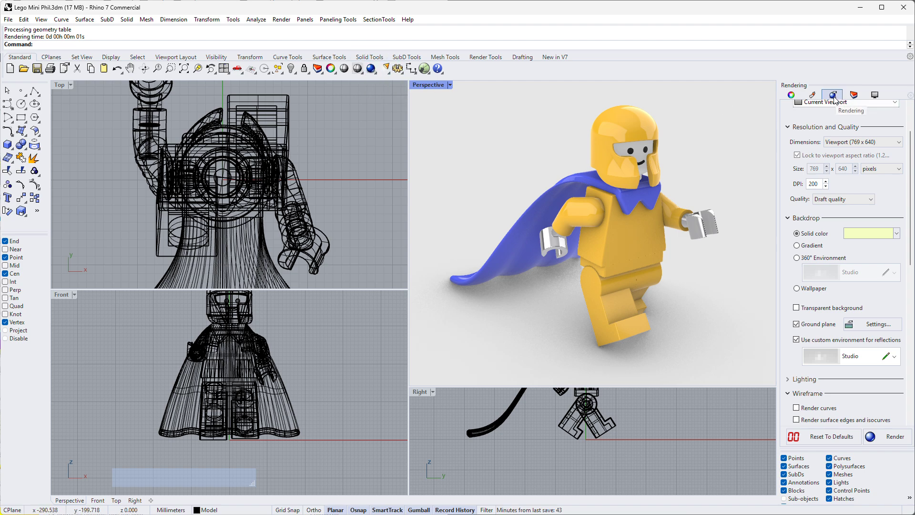
- Set the render dimensions to Custom 2000 x 1664 and the quality to Final quality
scroll(838, 110, "up", 2)
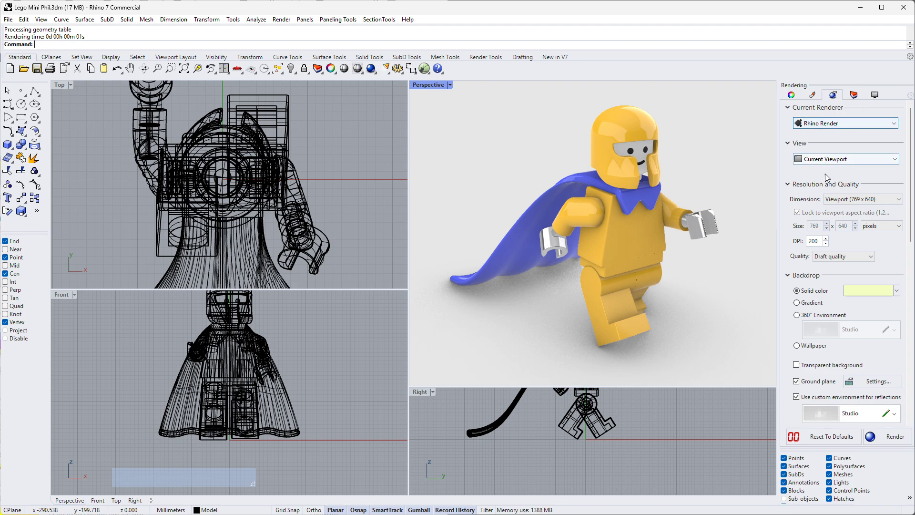
left_click(851, 199)
left_click(844, 215)
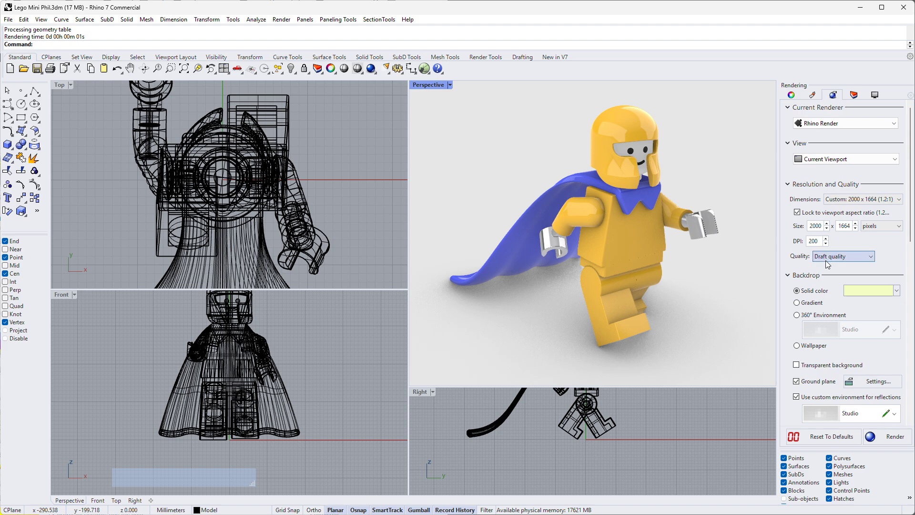
left_click(831, 257)
left_click(824, 288)
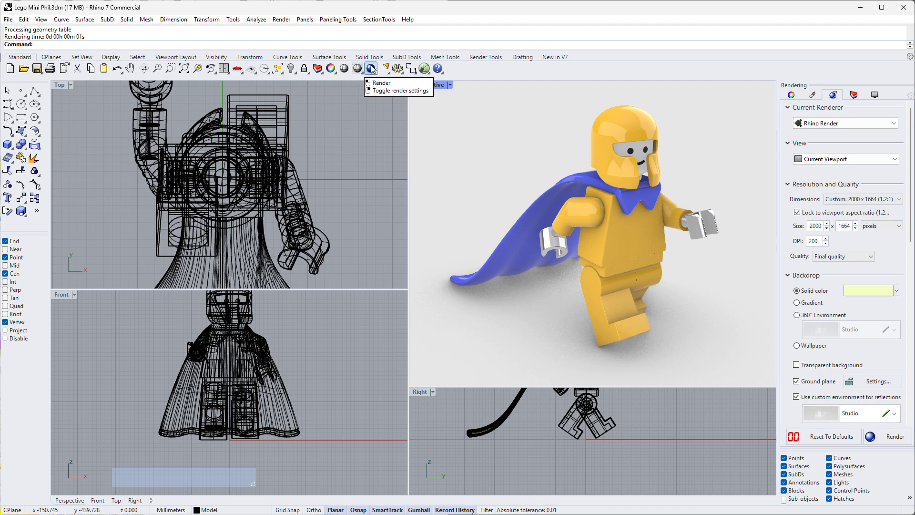
- Render the Perspective view, then reposition and enlarge the render window so the whole figure fits
left_click(372, 68)
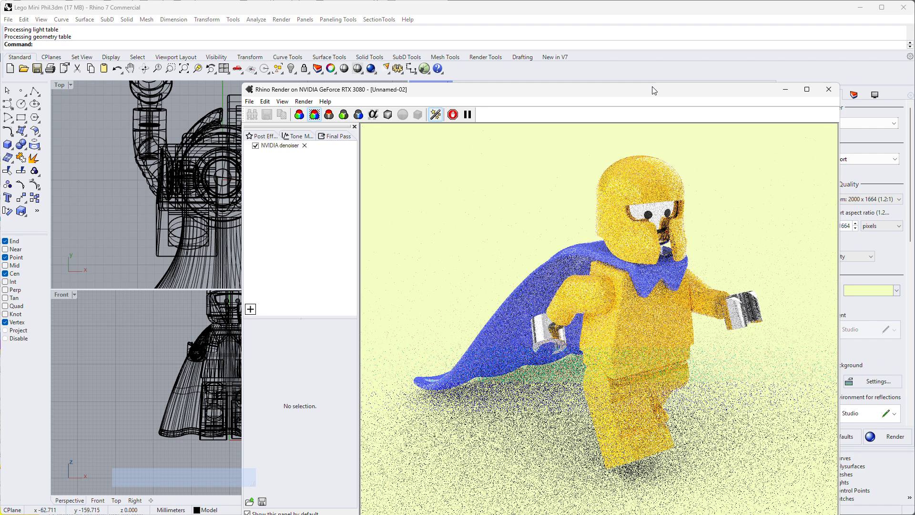
left_click_drag(651, 90, 508, 30)
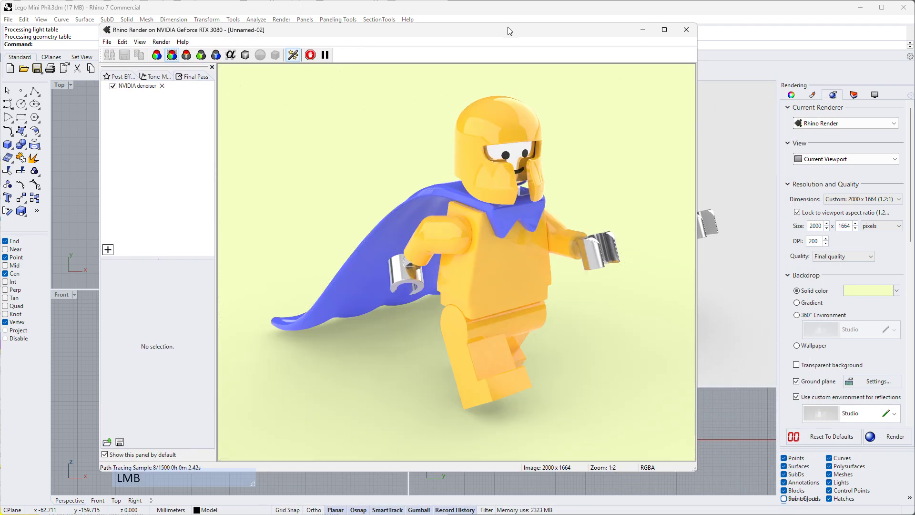
left_click_drag(696, 465, 723, 482)
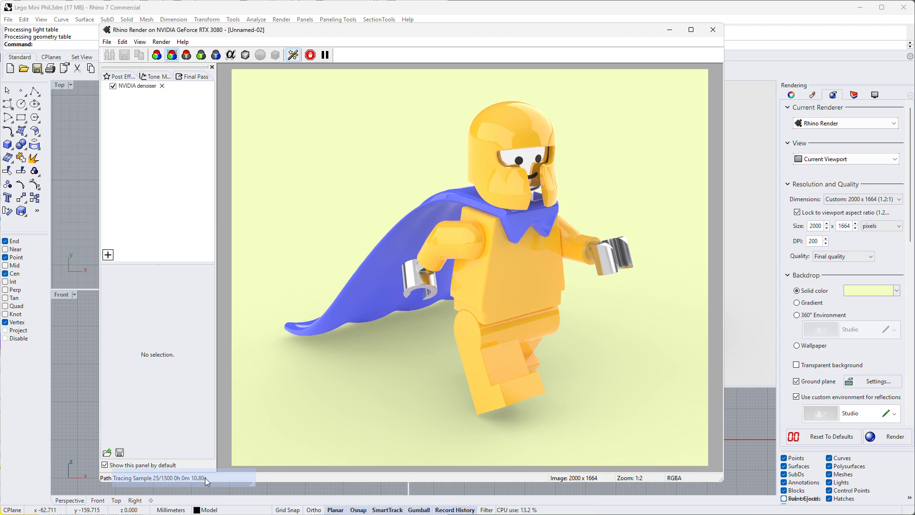
left_click_drag(205, 479, 181, 415)
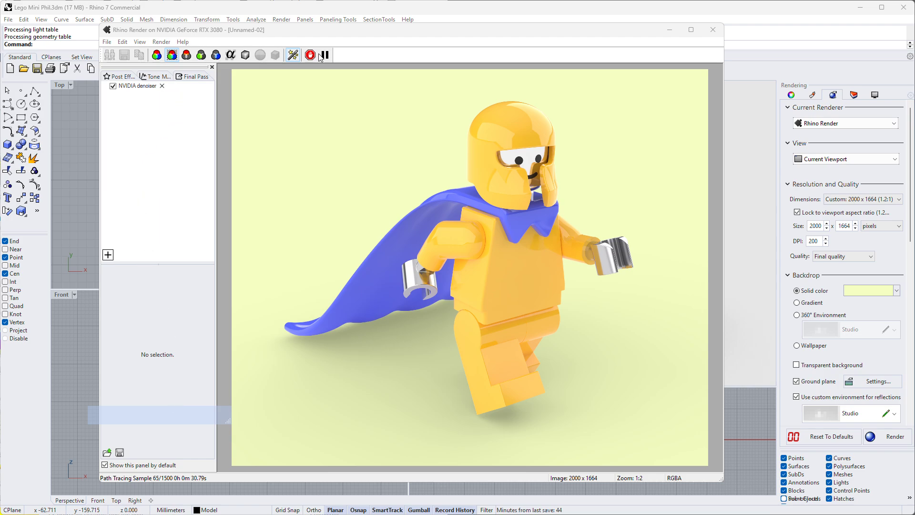
- Inspect the helmet and face of the minifigure in the ongoing render, and stop the rendering
scroll(519, 165, "up", 4)
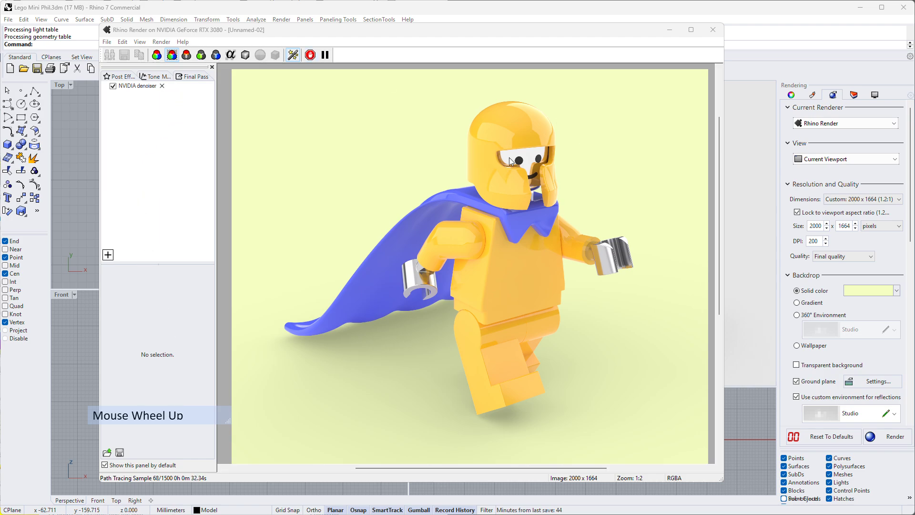
scroll(519, 165, "down", 2)
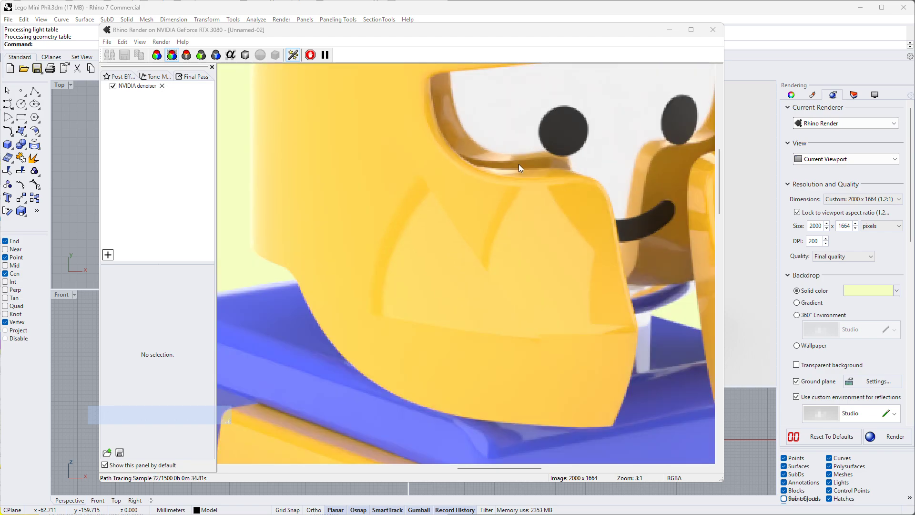
scroll(519, 164, "down", 1)
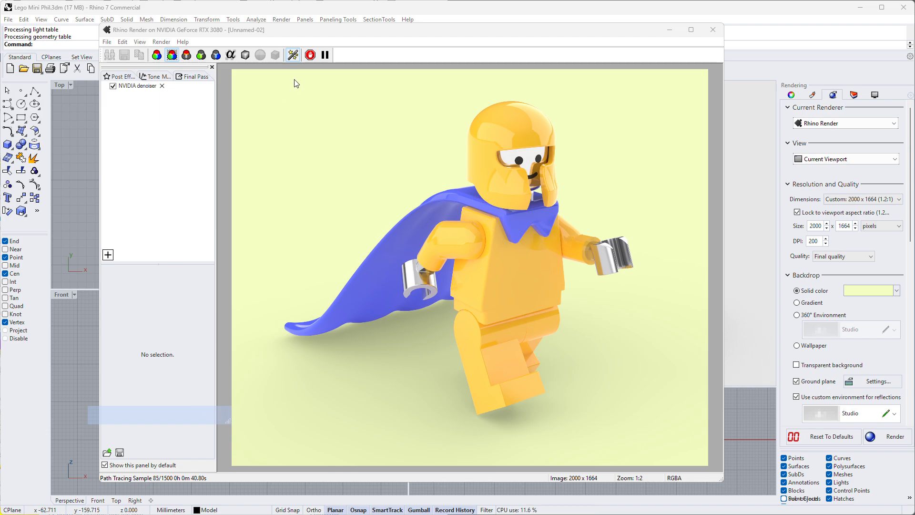
left_click(310, 55)
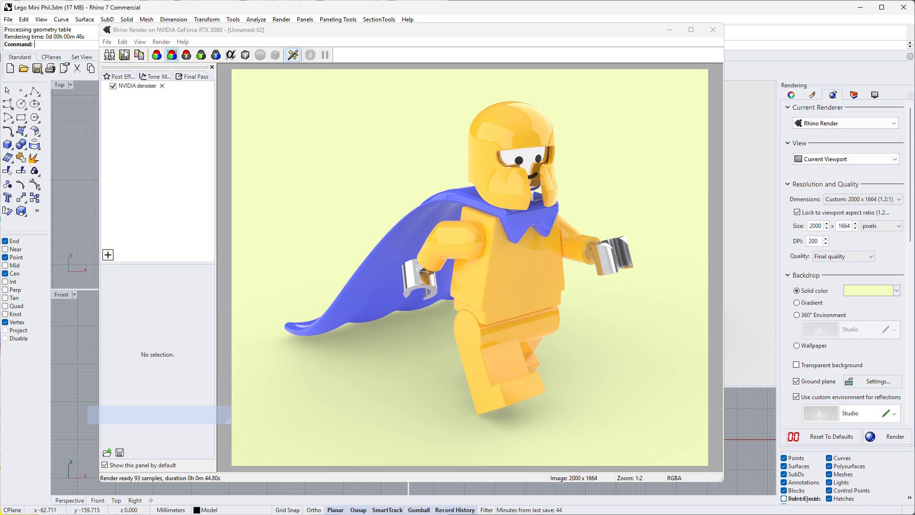
- Start saving the rendered image and open the Images folder inside Lego Figure as its destination
left_click(124, 55)
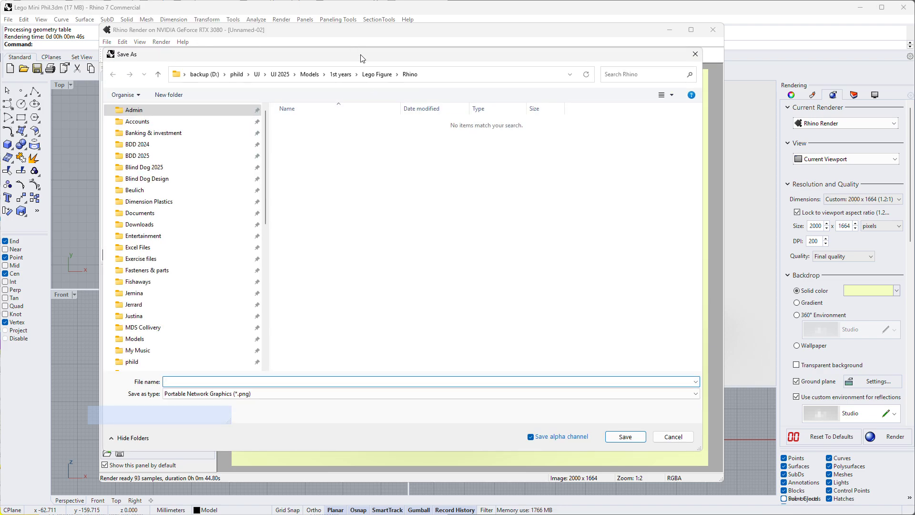
left_click(378, 74)
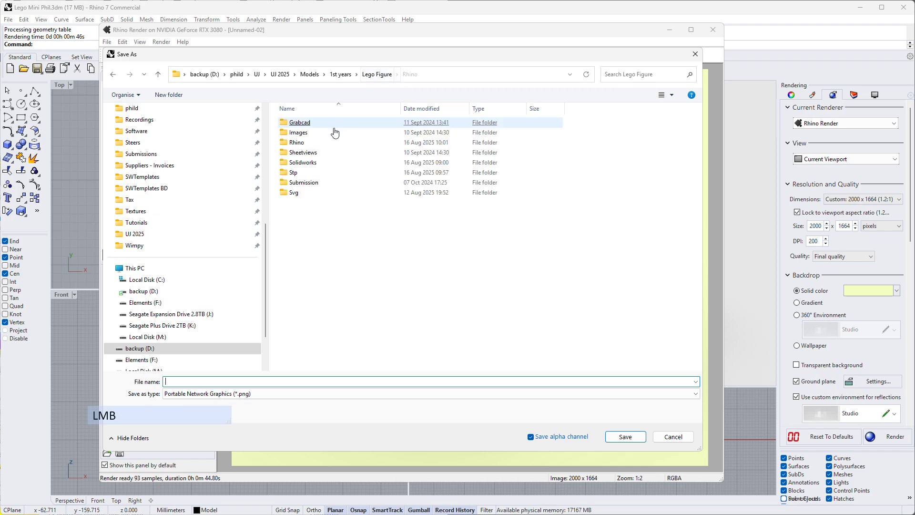
double_click(298, 133)
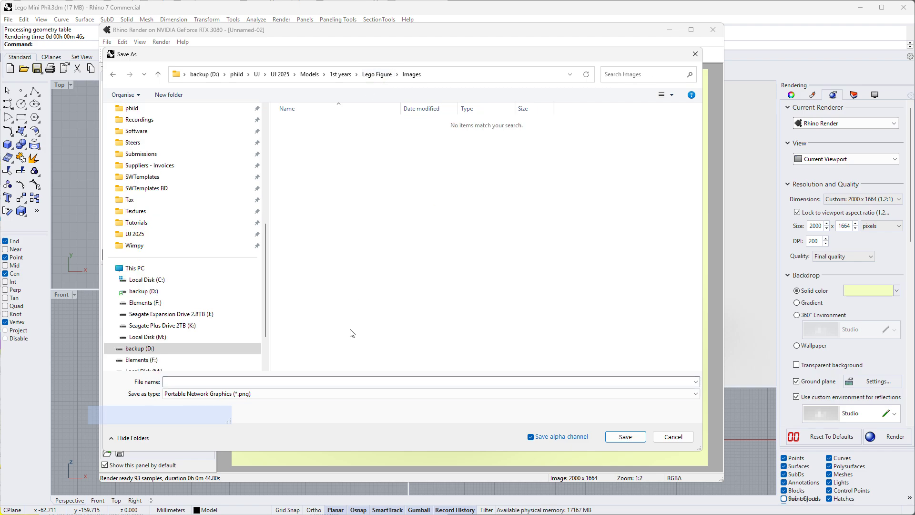
left_click(236, 394)
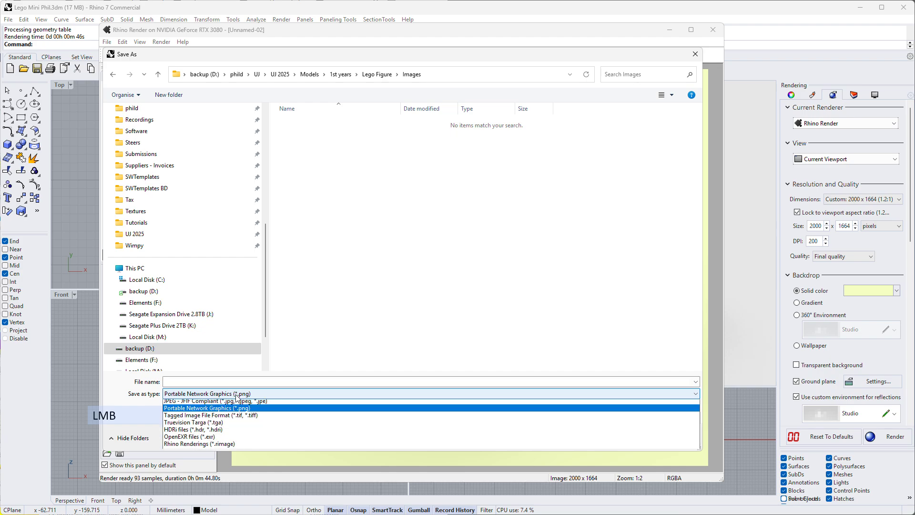
left_click(244, 410)
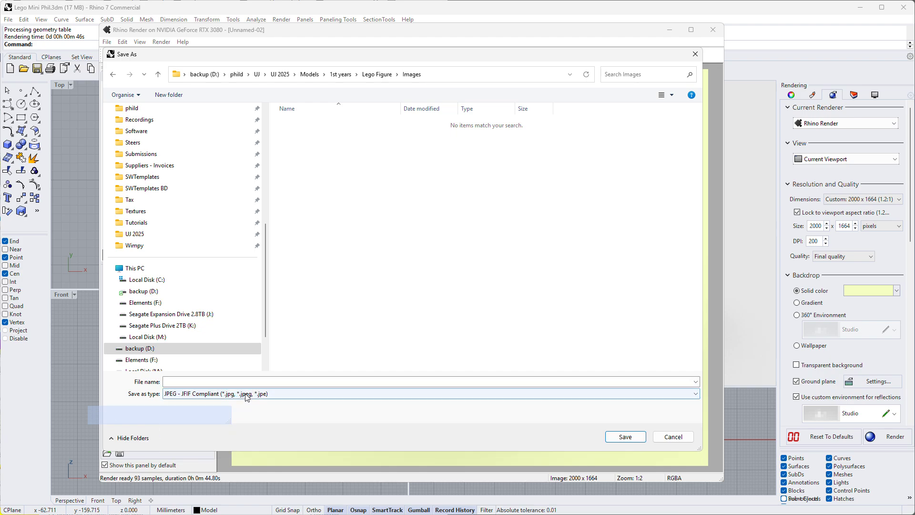
left_click(243, 394)
left_click(245, 418)
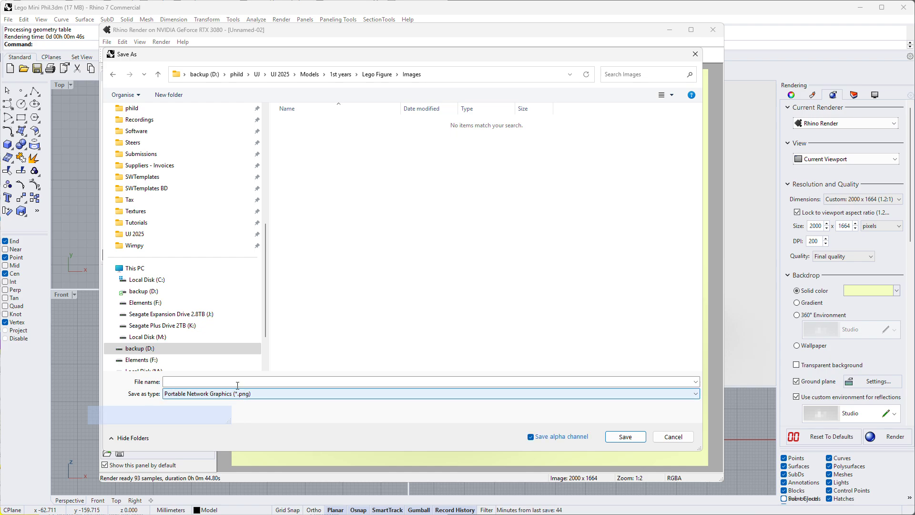
- Save the rendered image in JPEG format under the name "Sample mini" and close the render window
left_click(234, 394)
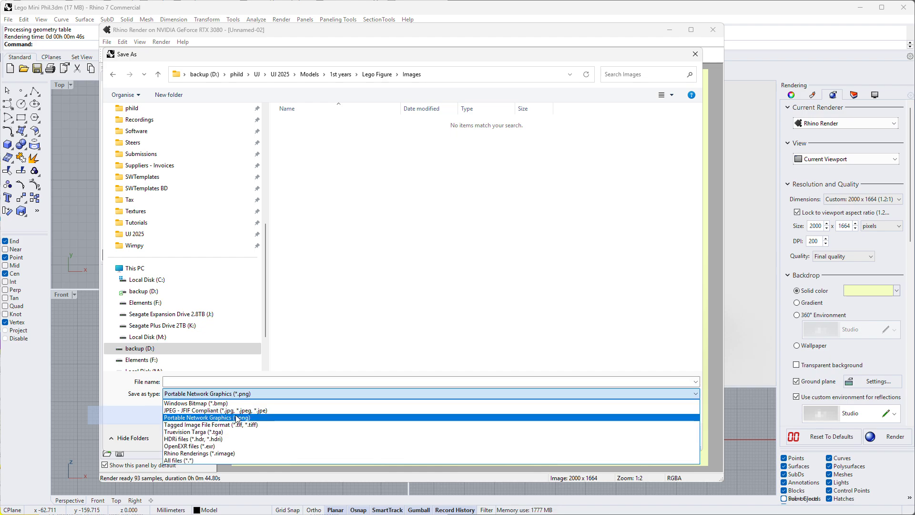
left_click(221, 411)
left_click(214, 381)
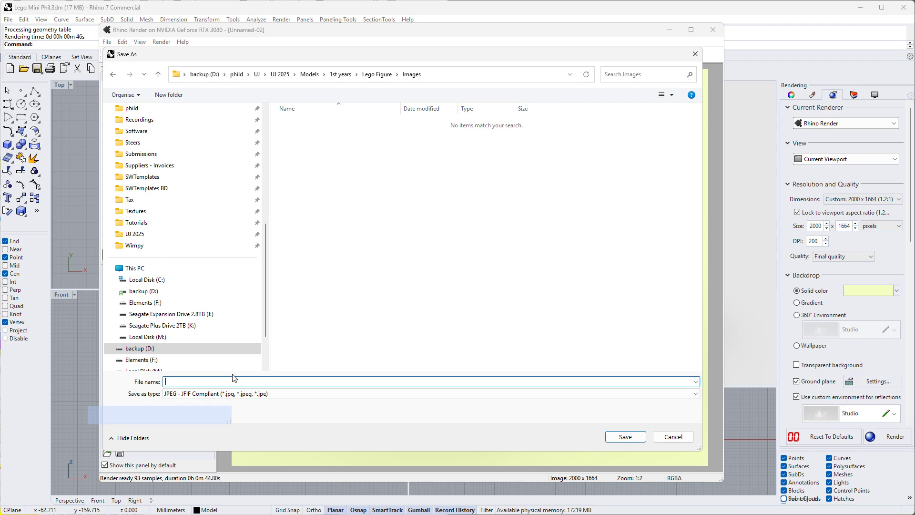
type("Sample")
key("BackSpace")
key("BackSpace")
key("BackSpace")
type("ple")
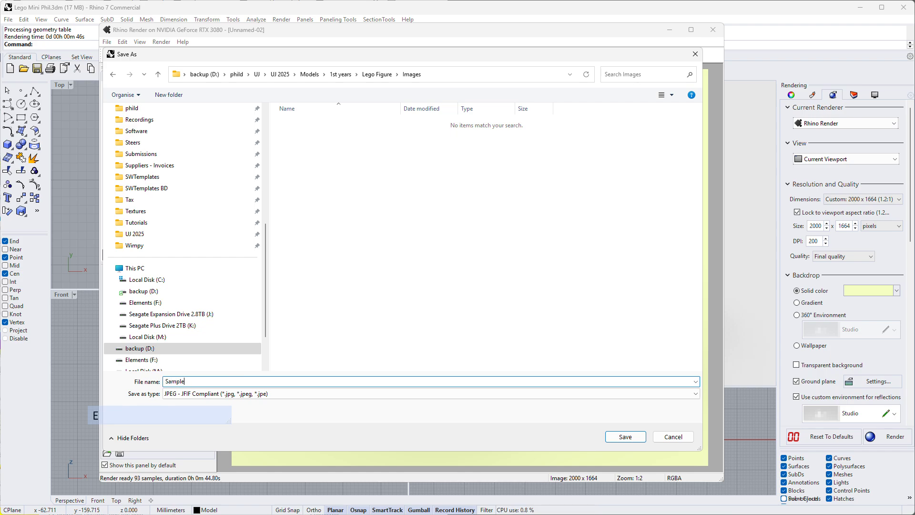
type(" mini")
key("Return")
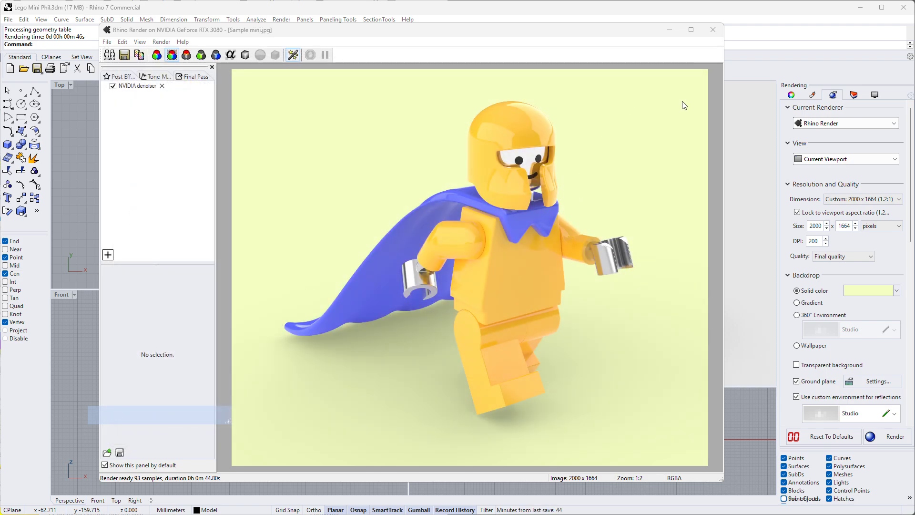
left_click(713, 29)
left_click(724, 179)
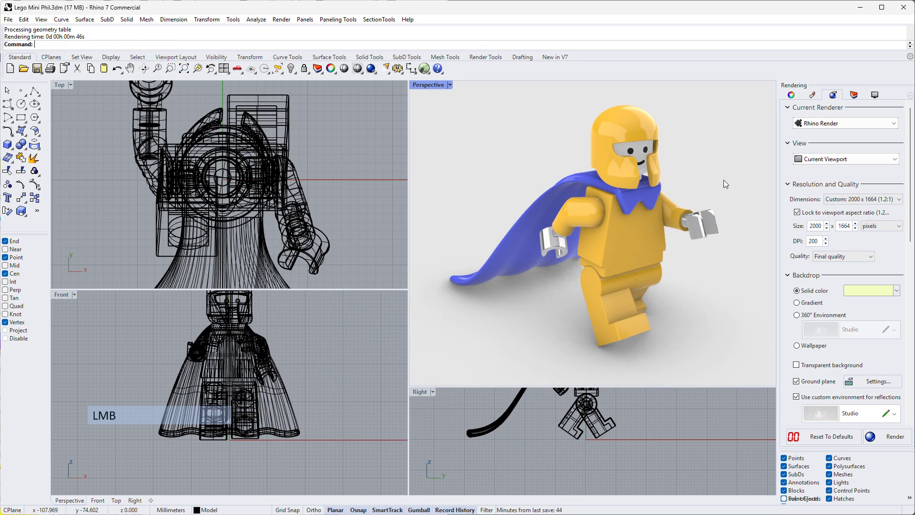